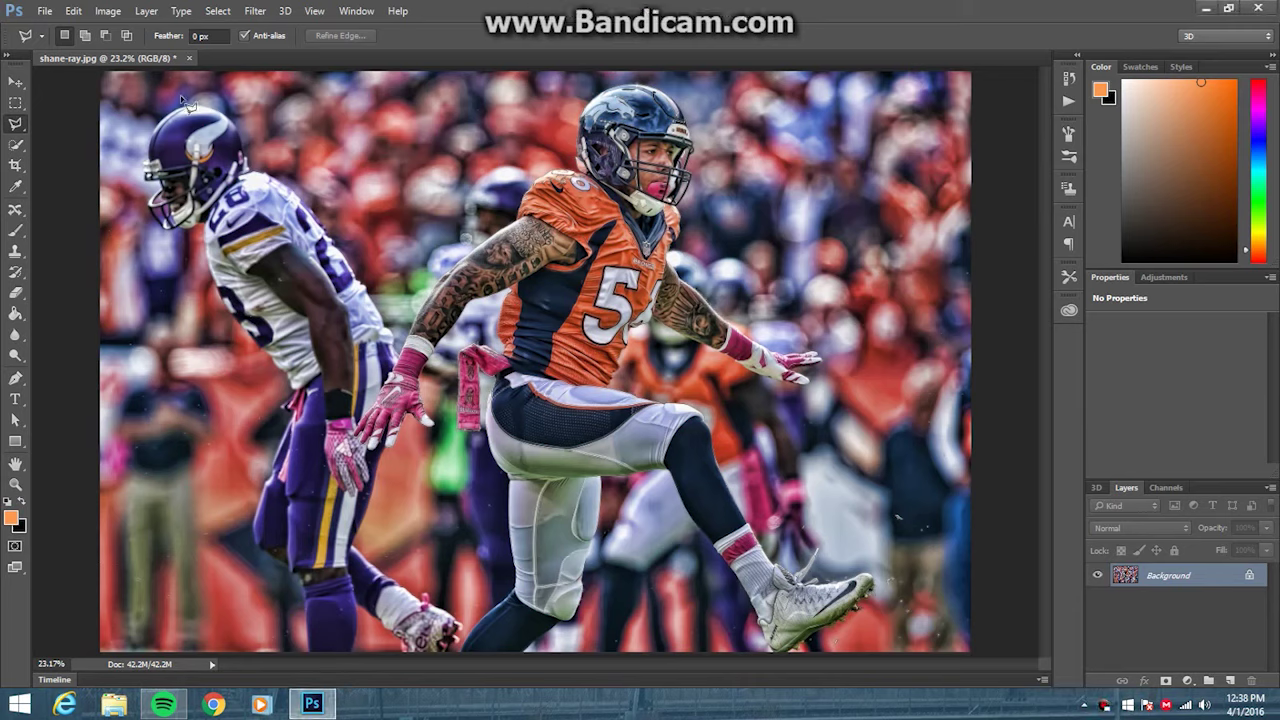
- Quick-select the player's legs, towel, torso, arm and helmet
click(13, 146)
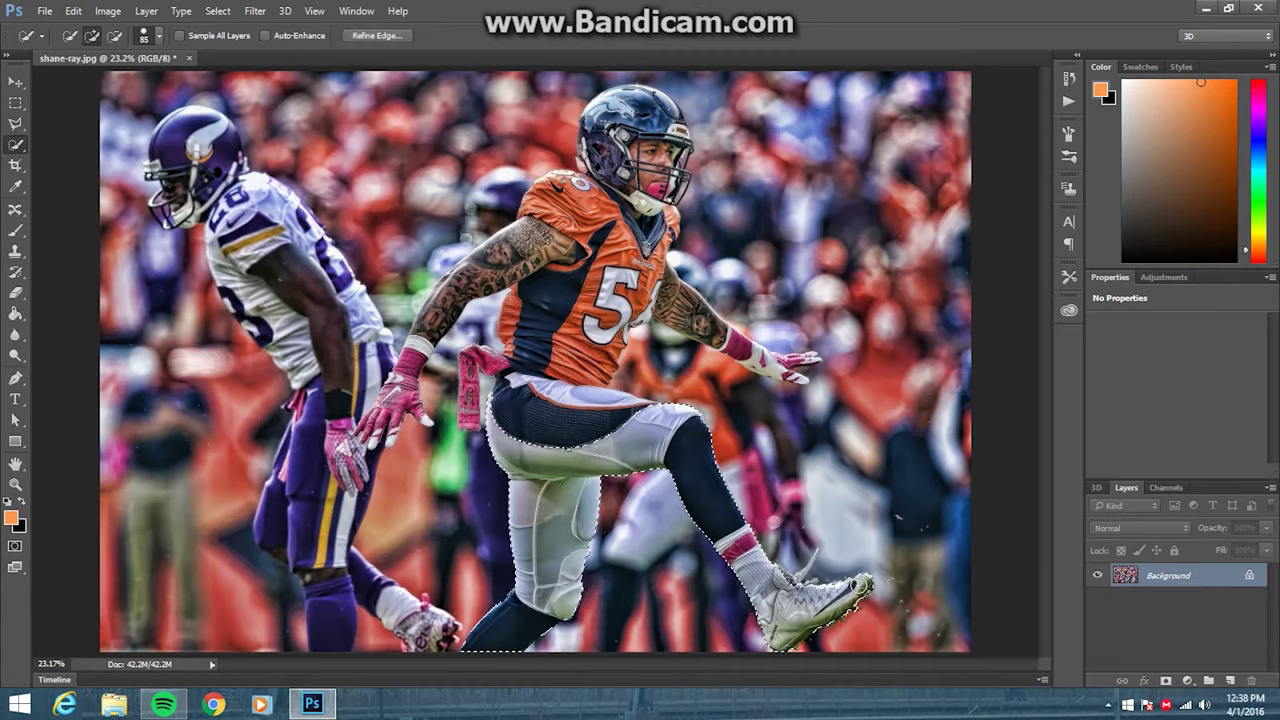
drag(773, 627, 495, 362)
drag(401, 406, 420, 406)
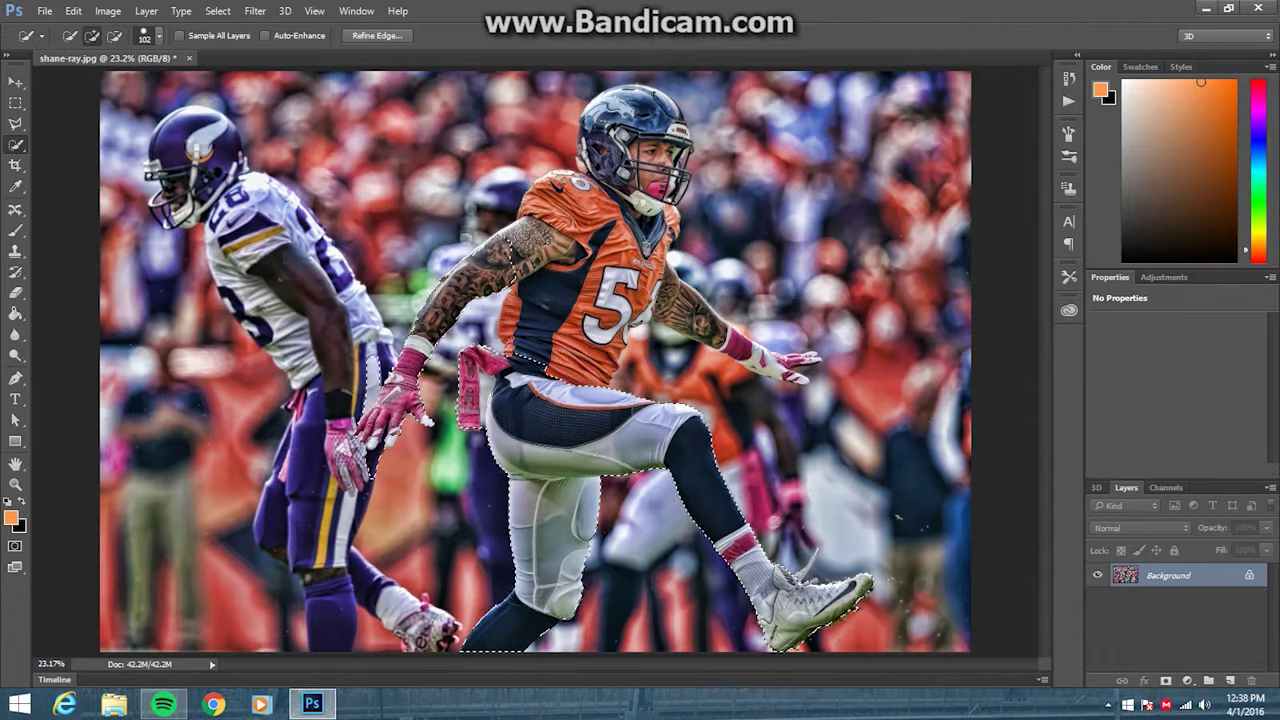
drag(515, 320, 480, 200)
drag(598, 85, 625, 200)
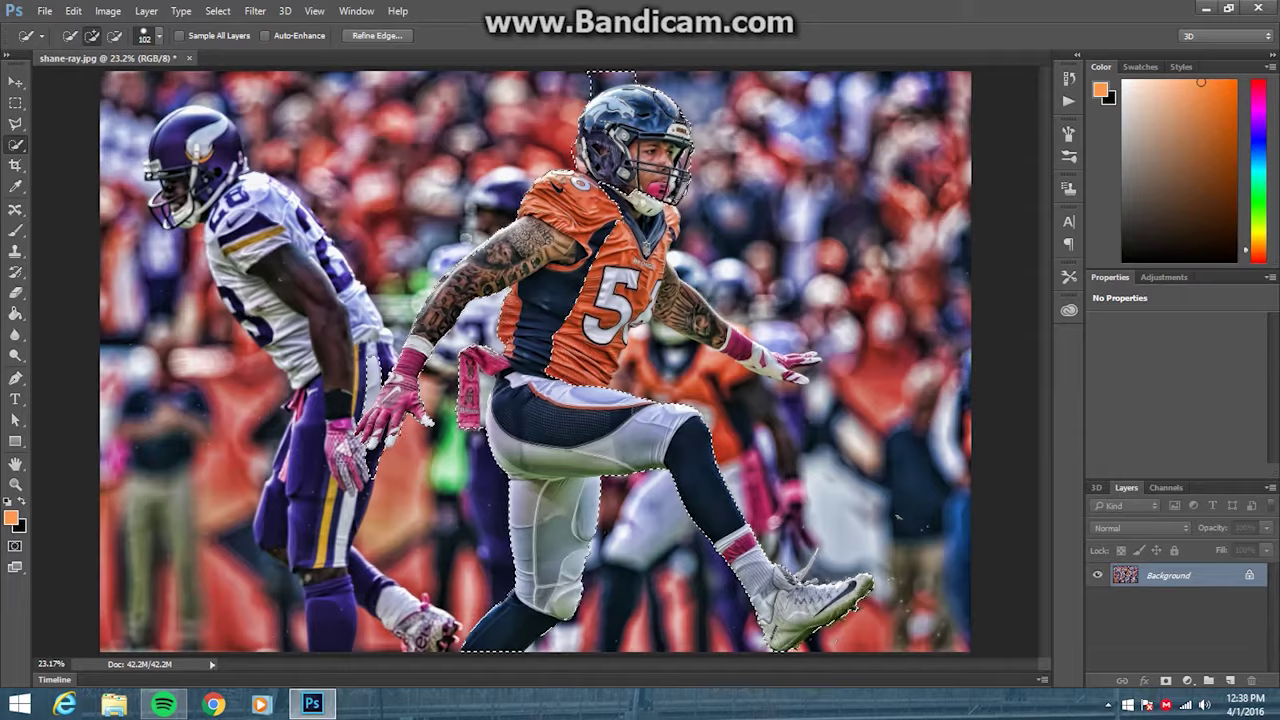
- Refine the player selection with resized brushes, then copy him onto Layer 1
scroll(688, 295, up, 5)
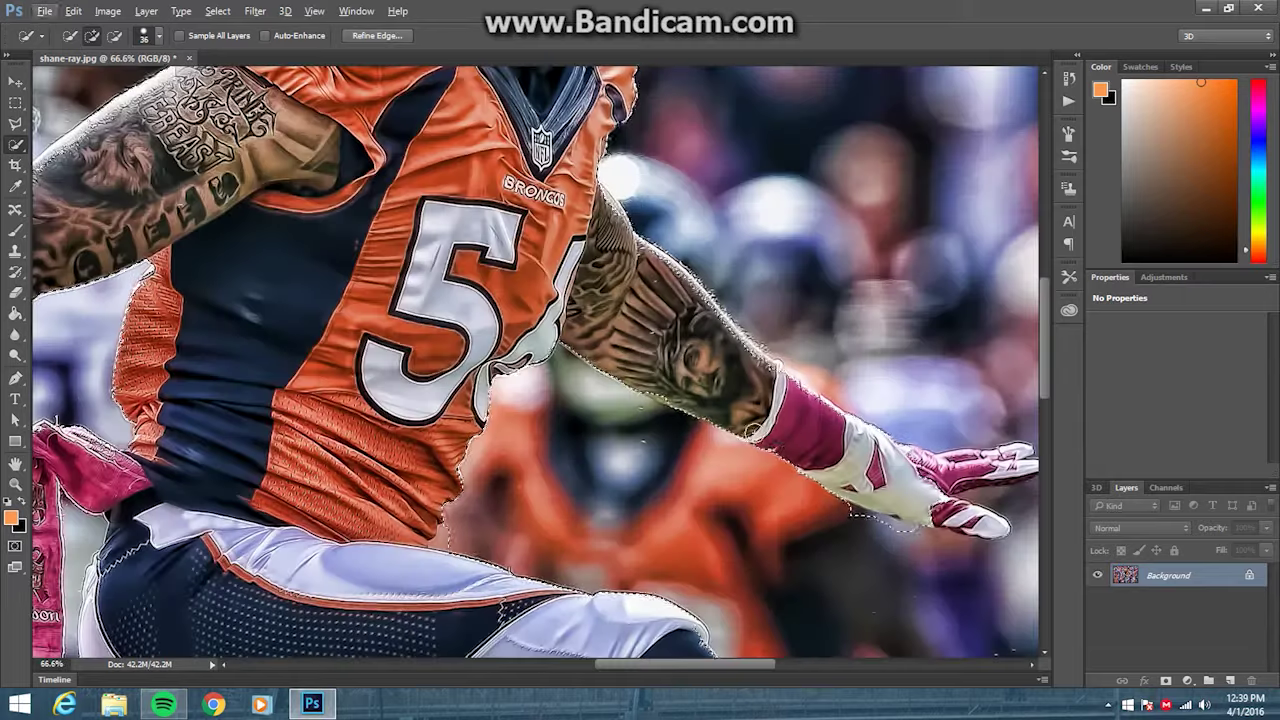
key(bracketright)
key(bracketright)
key(bracketright)
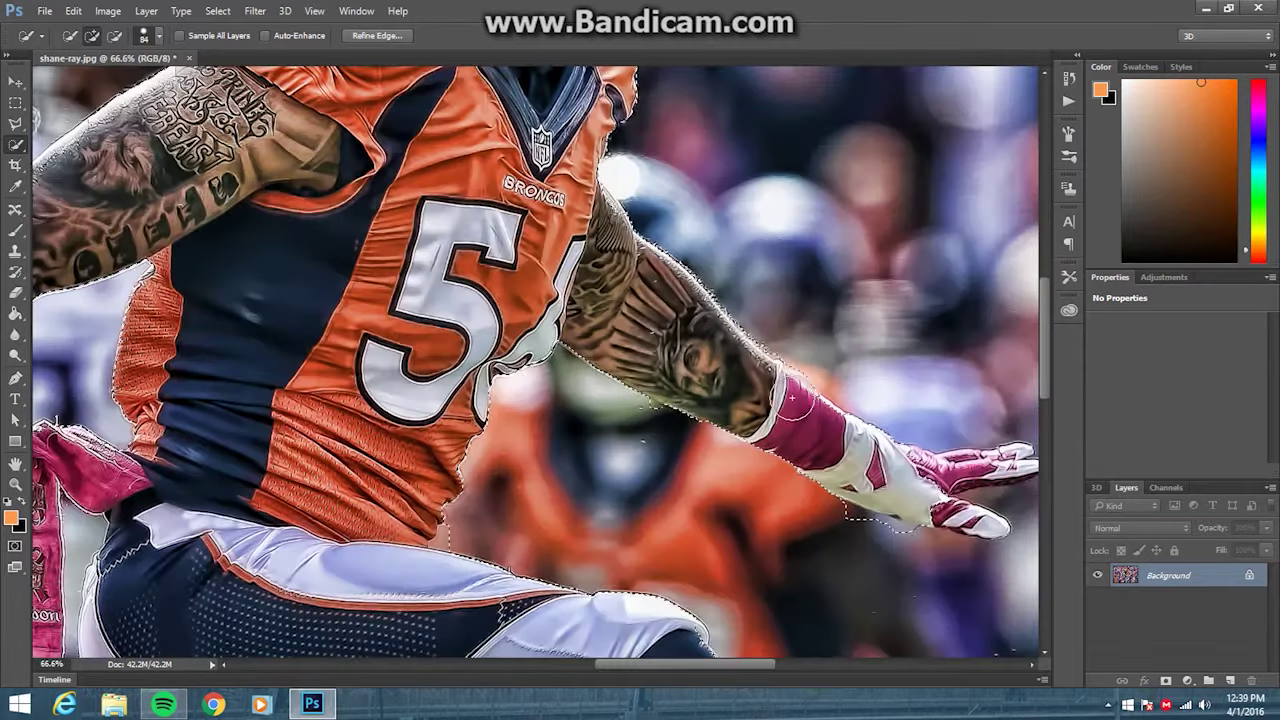
scroll(790, 400, down, 2)
key(bracketleft)
key(bracketleft)
key(bracketleft)
scroll(600, 480, down, 1)
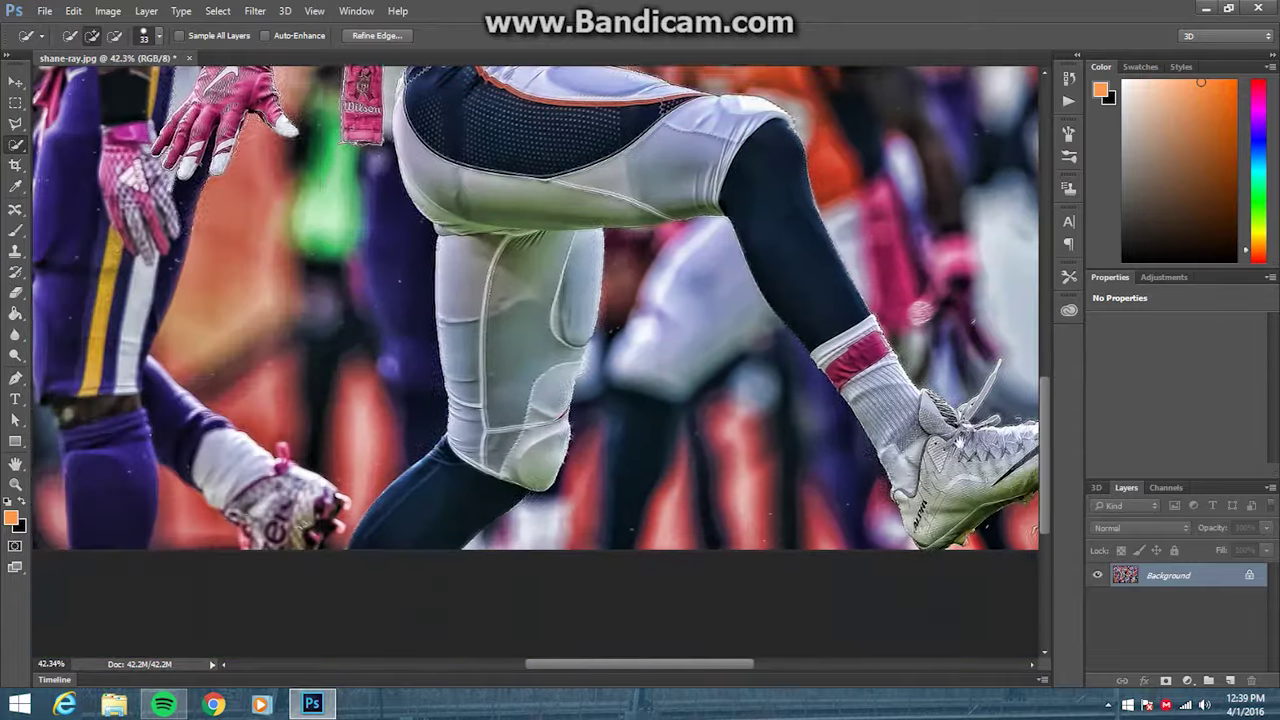
drag(424, 590, 452, 350)
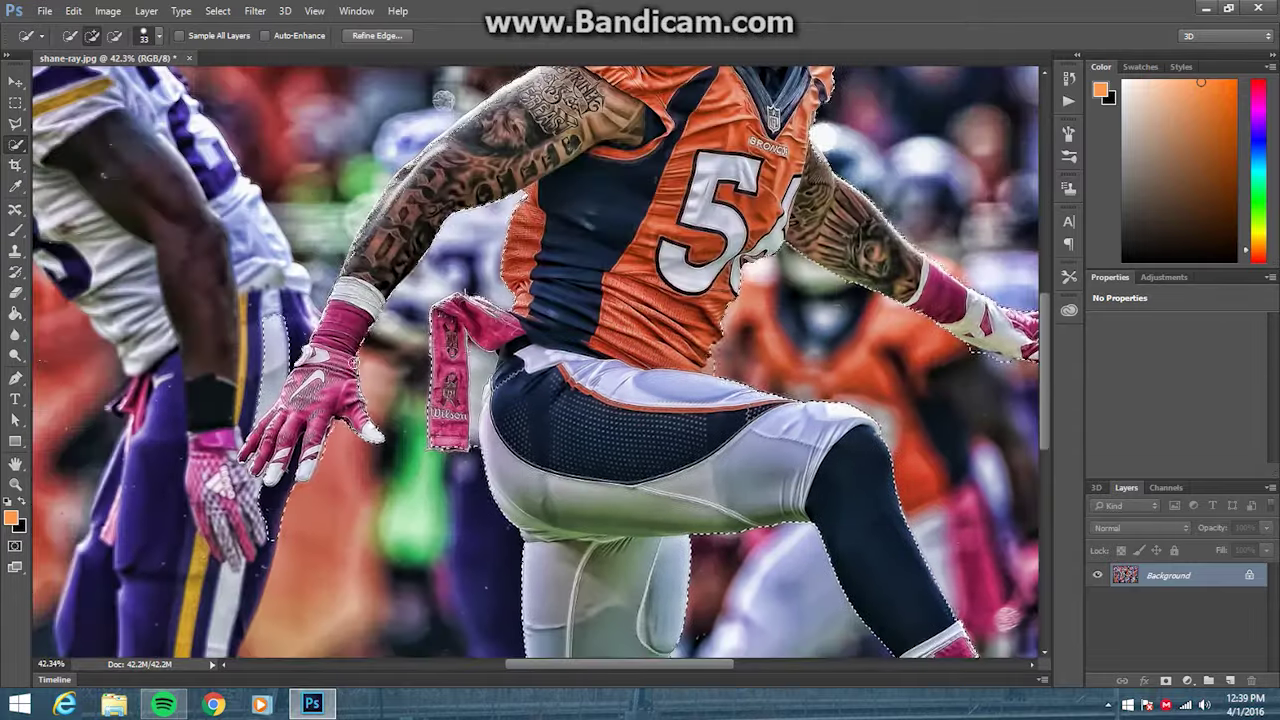
drag(444, 98, 440, 283)
key(bracketright)
key(bracketright)
key(bracketright)
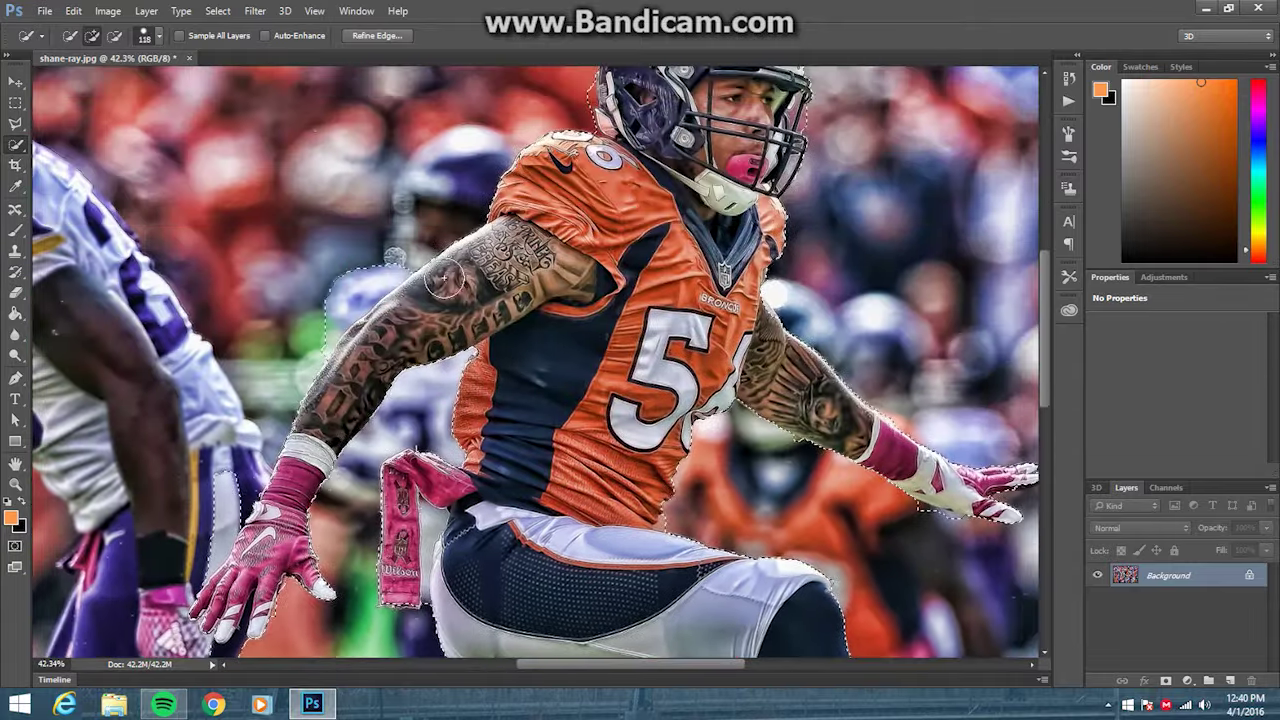
scroll(560, 300, up, 3)
scroll(628, 375, down, 3)
scroll(610, 390, down, 4)
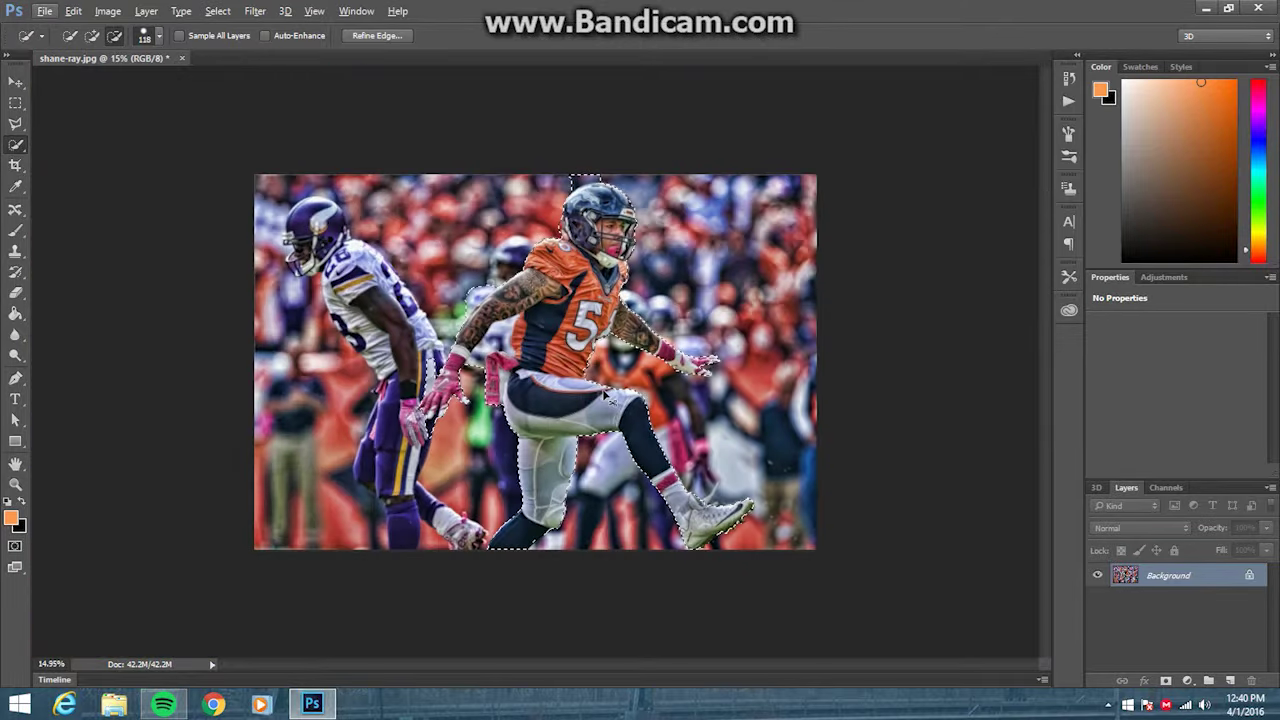
key(ctrl+j)
- Add a Black & White adjustment layer directly above the Background layer
click(1181, 599)
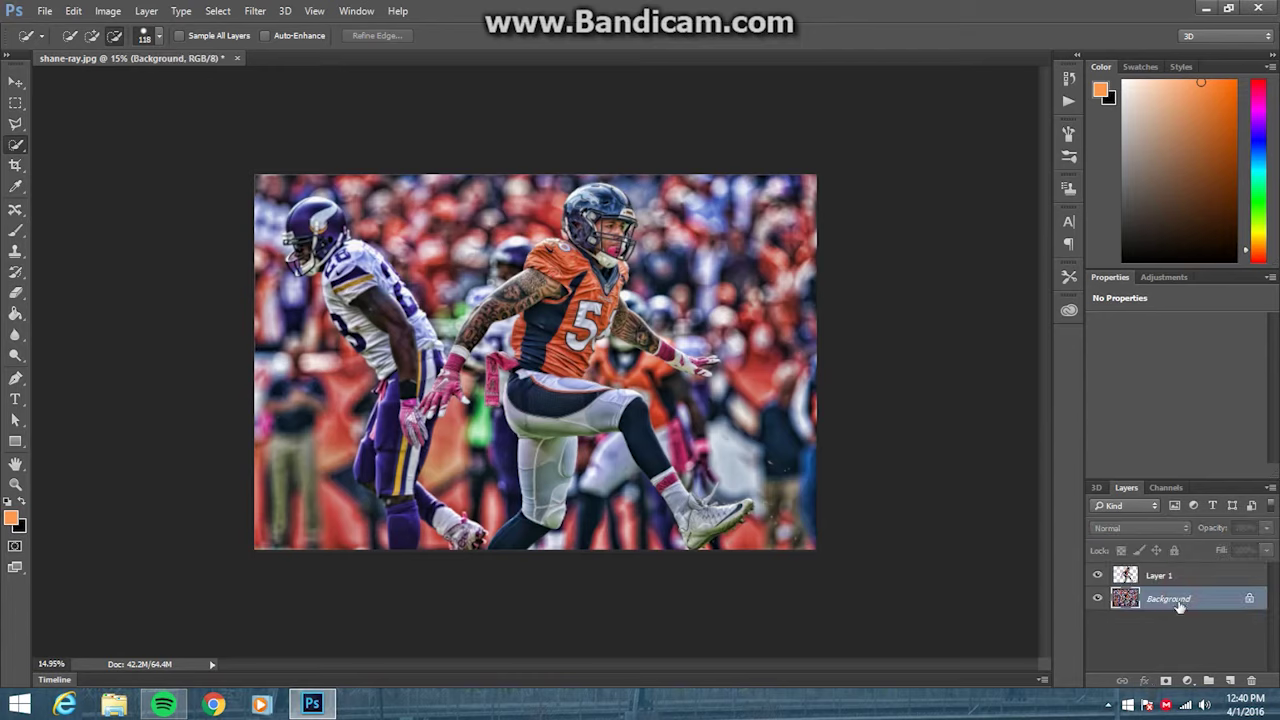
click(1187, 682)
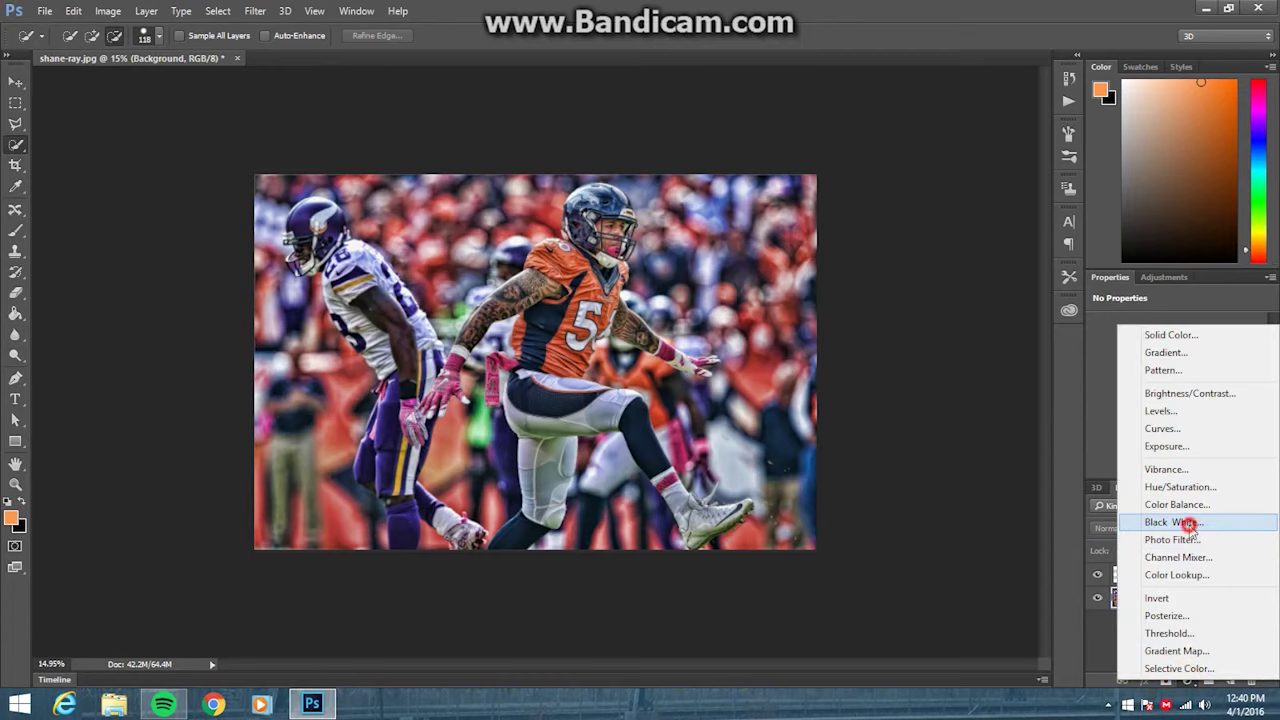
click(1181, 521)
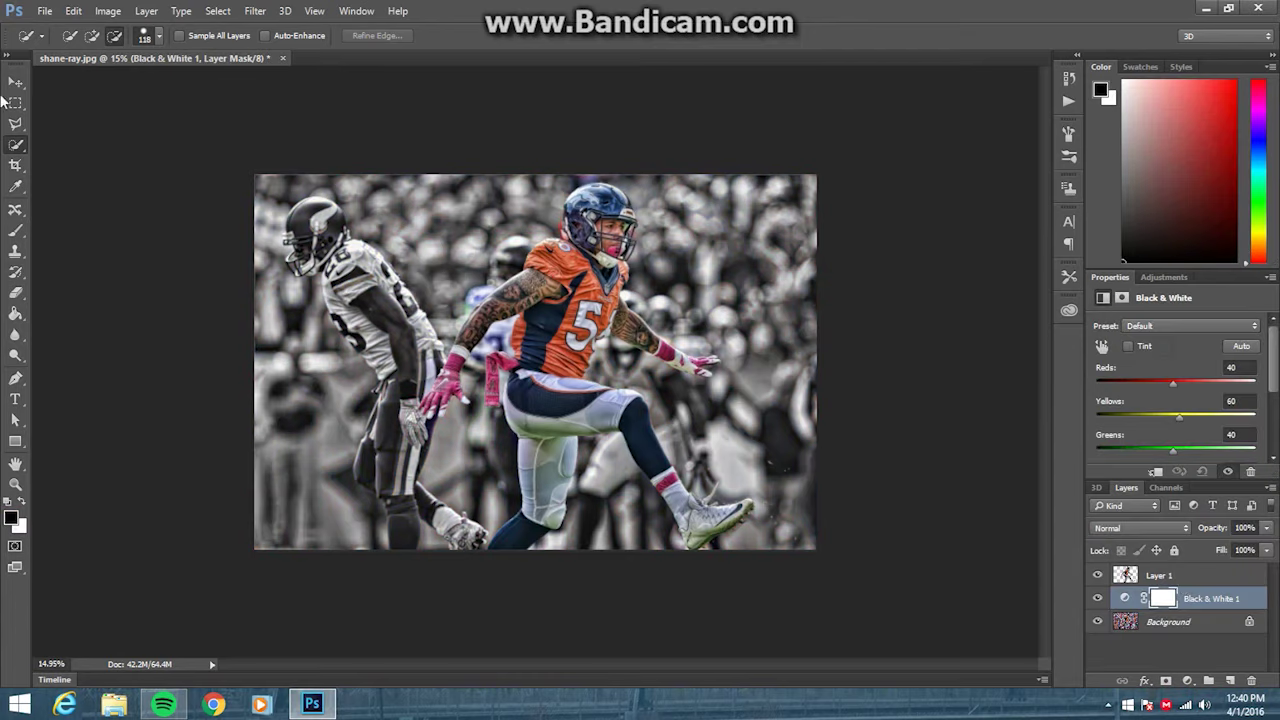
click(15, 166)
- Shift the photo so the player sits inside the 1:1 square crop, then commit it
drag(607, 316, 556, 316)
click(733, 36)
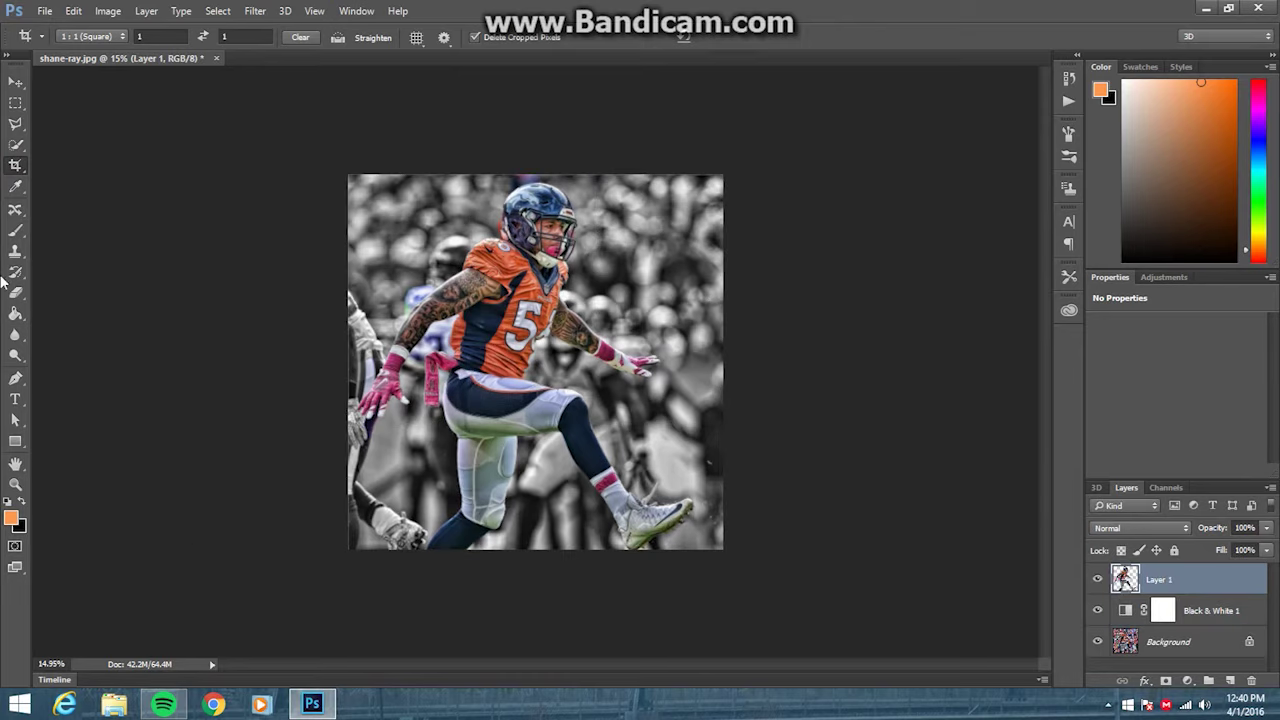
click(16, 294)
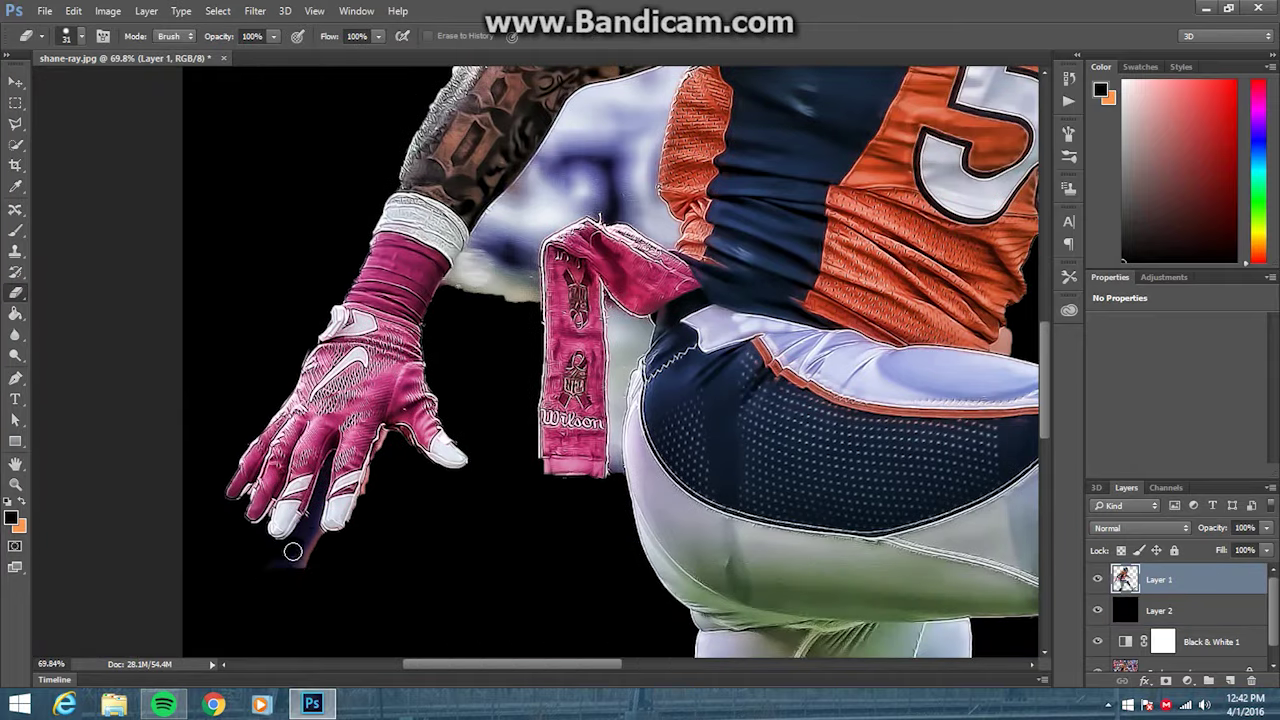
- Erase the stray pink patch beside the face mask using lasso selections
scroll(260, 551, up, 3)
scroll(585, 234, up, 4)
key(l)
key(shift+l)
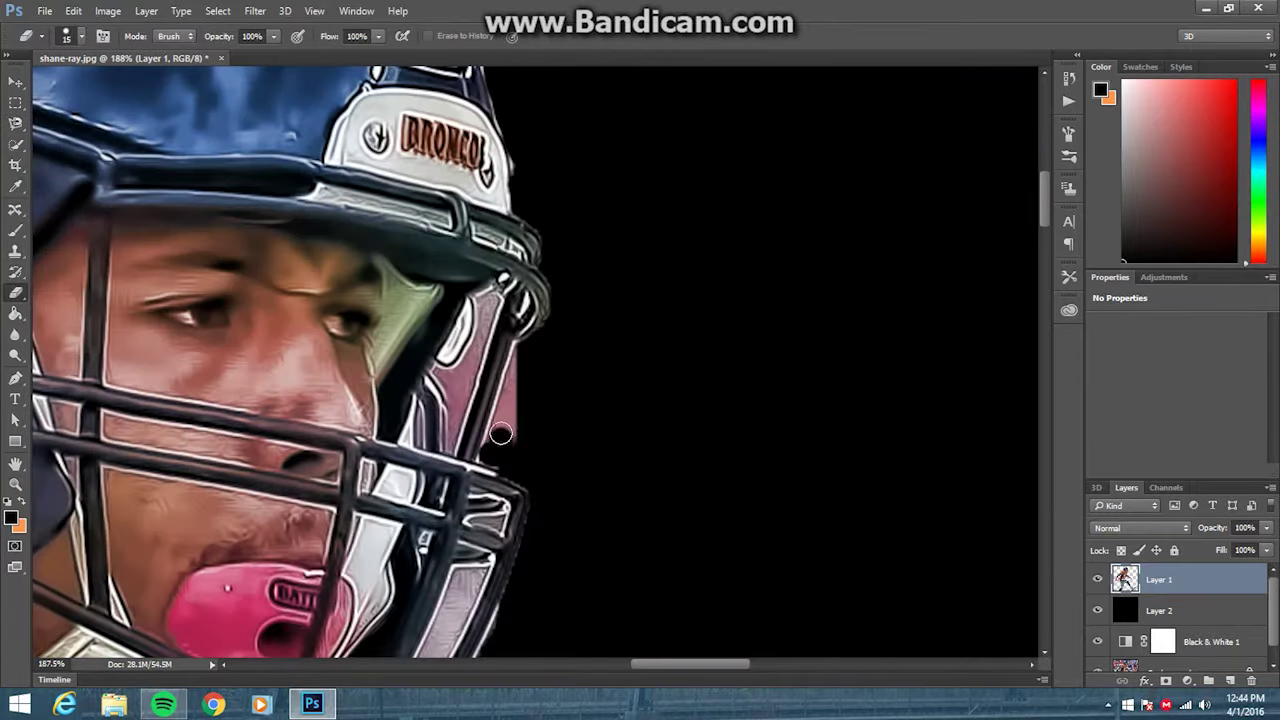
drag(500, 433, 503, 345)
key(l)
click(502, 296)
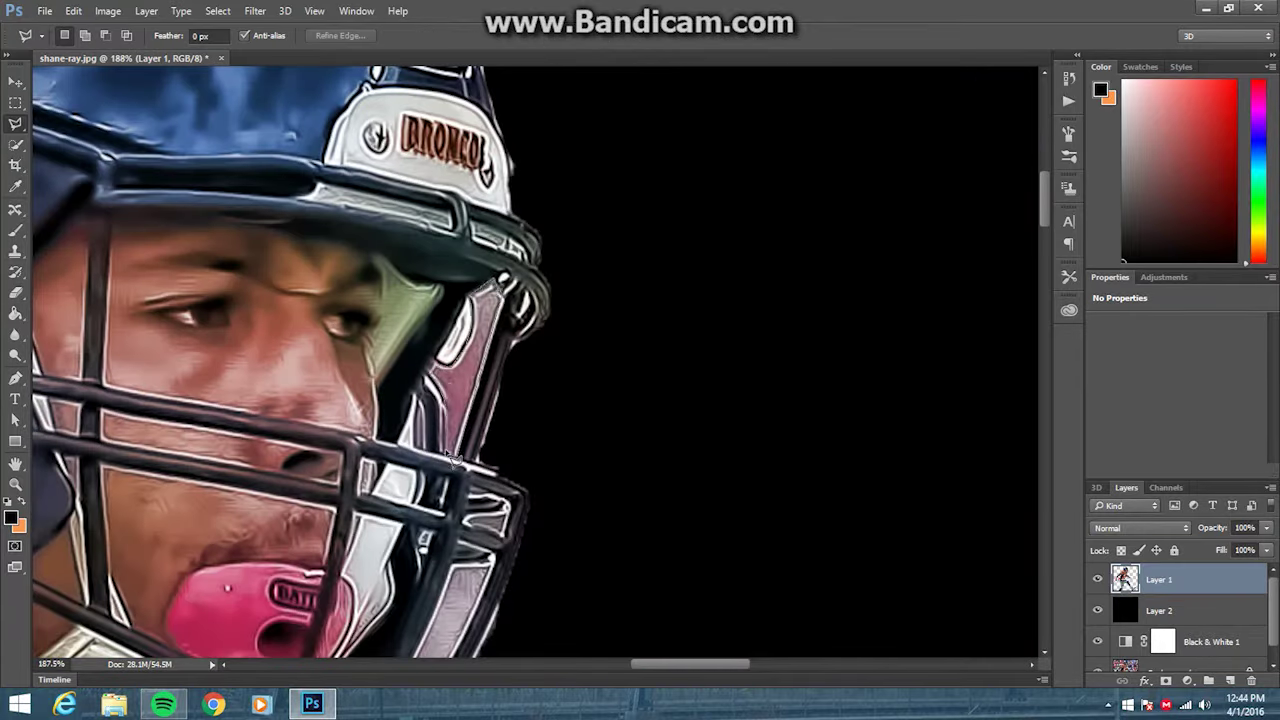
scroll(453, 458, down, 10)
- Hide the black Layer 2 and make it the working layer
click(1097, 610)
click(1188, 617)
right_click(1188, 617)
click(8, 515)
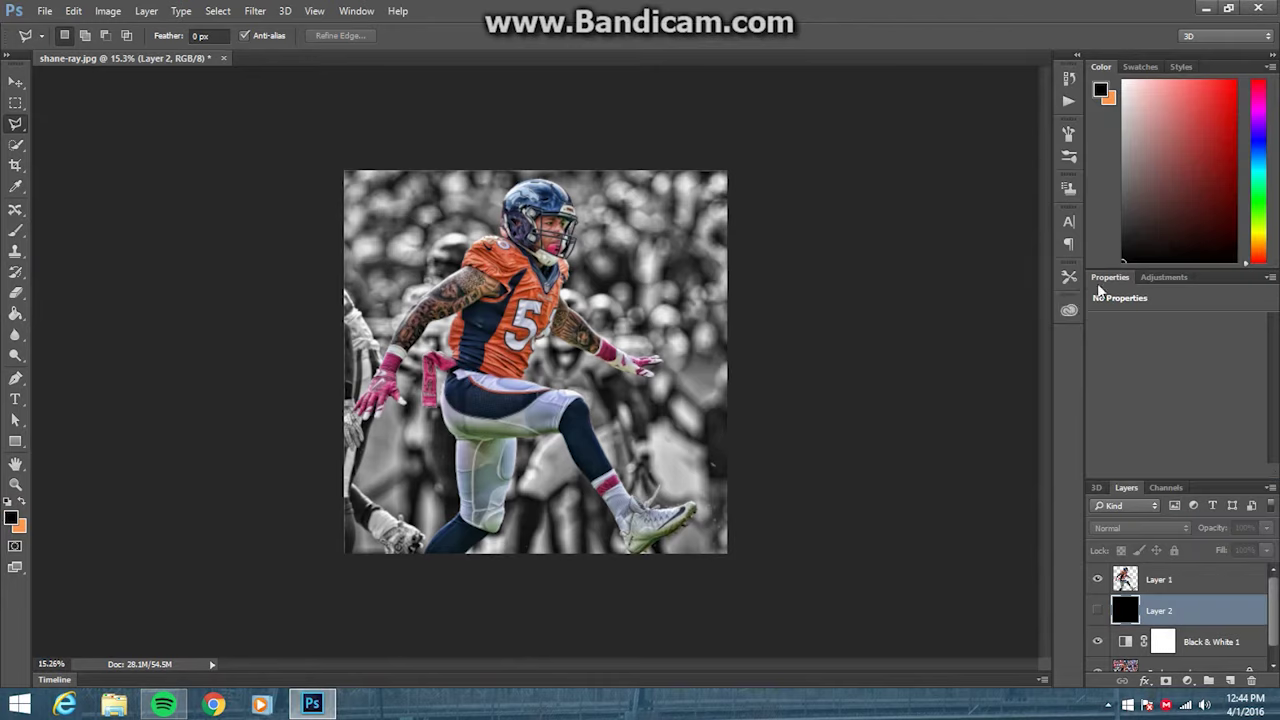
click(1068, 311)
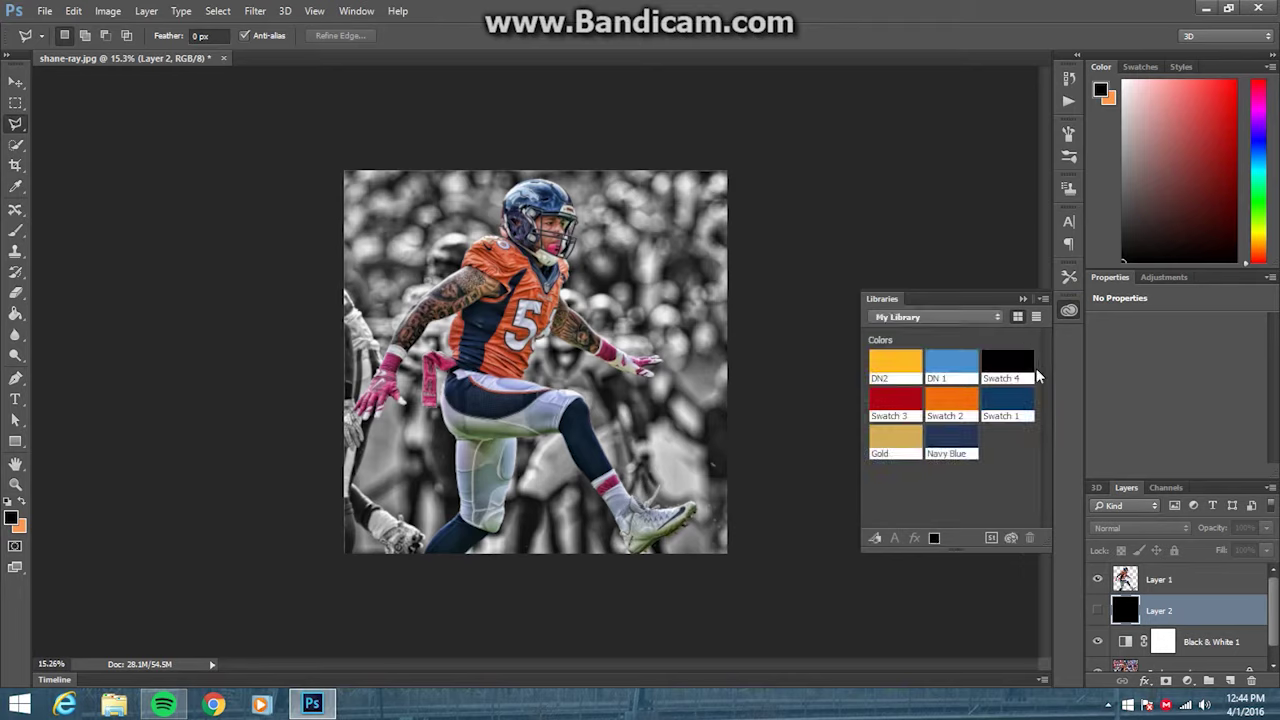
- Show Layer 2, fill it with Swatch 1's dark blue, and blend it as Soft Light
click(1007, 405)
click(1097, 610)
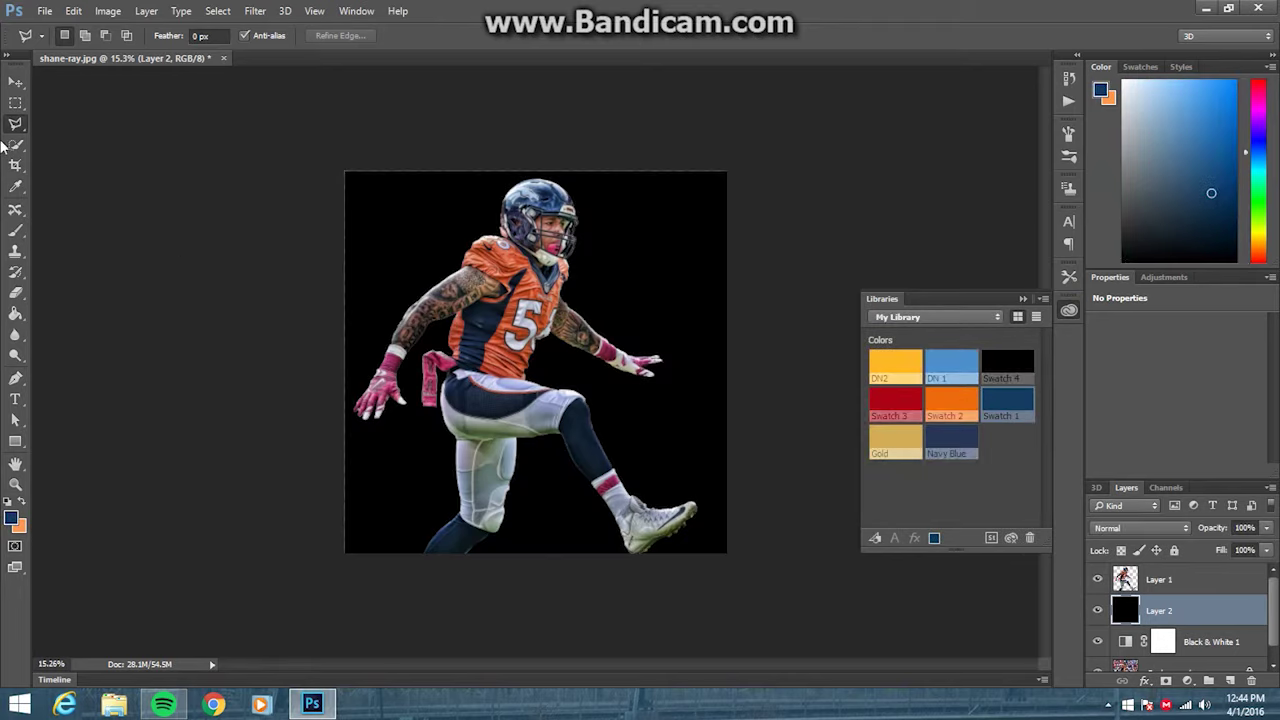
key(g)
click(469, 220)
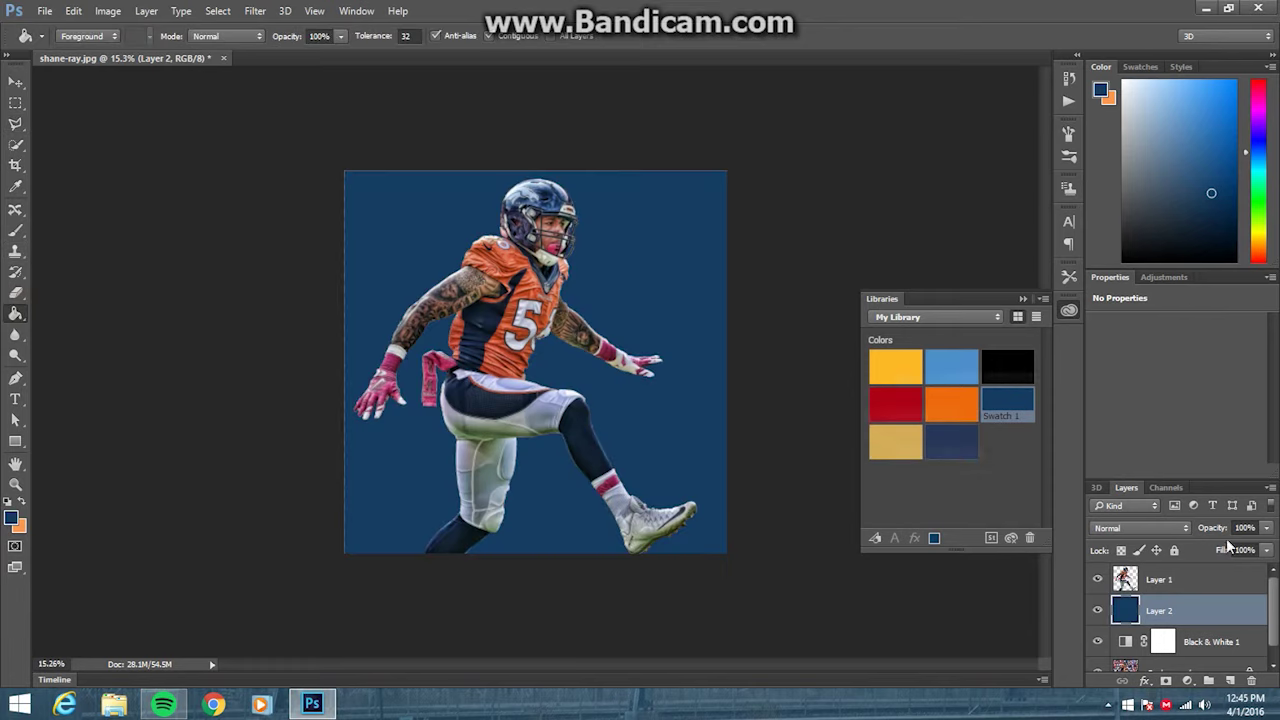
click(1158, 530)
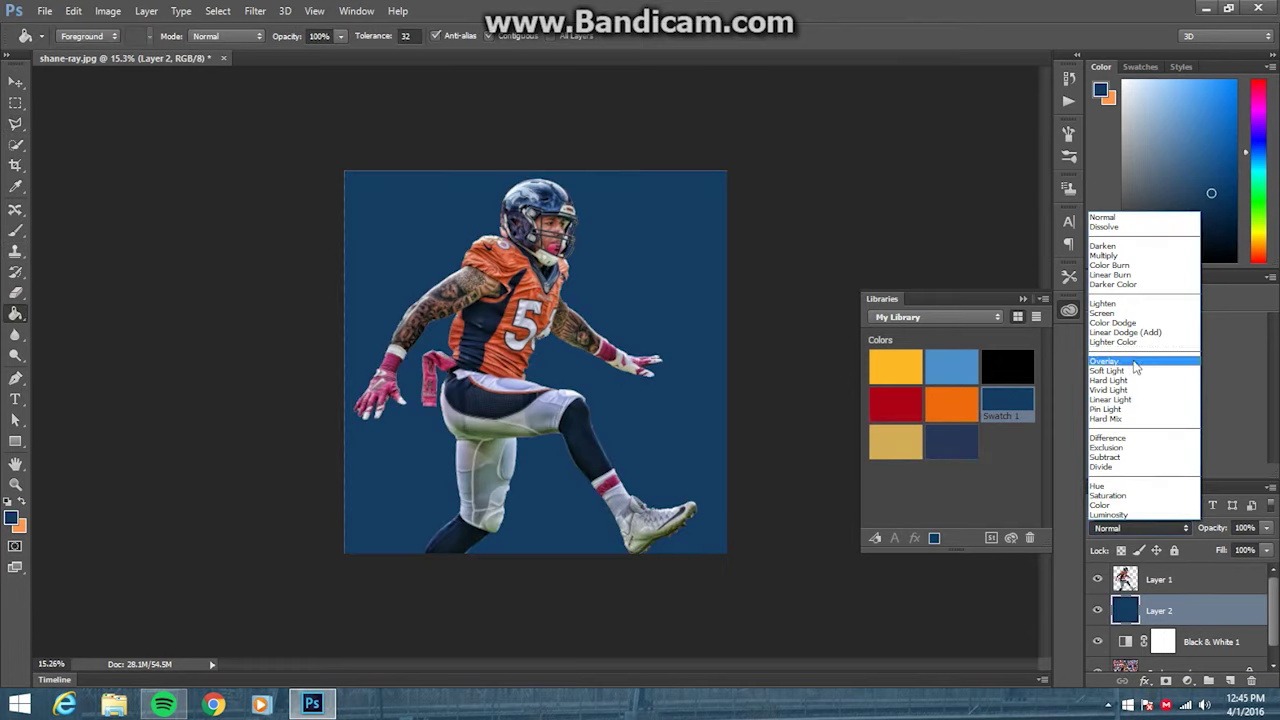
click(1133, 370)
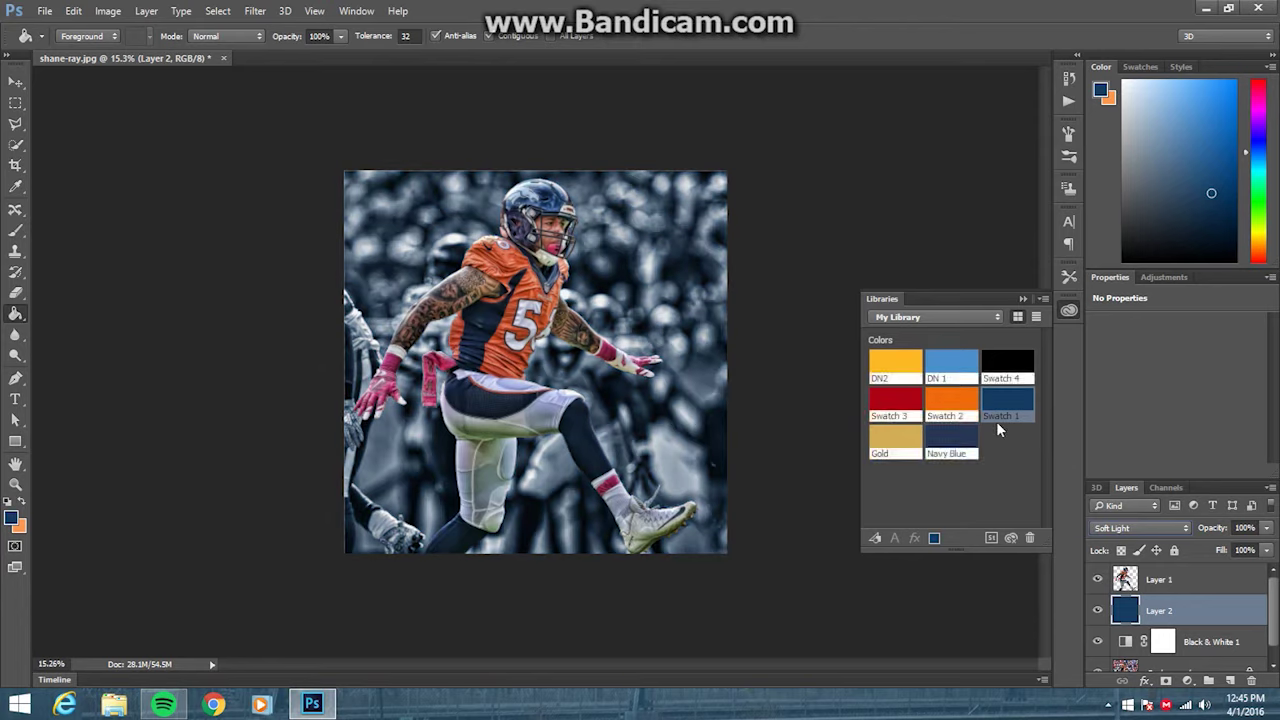
- Switch Layer 2 to Overlay, refill it with orange Swatch 2, and add empty Layer 3
key(Up)
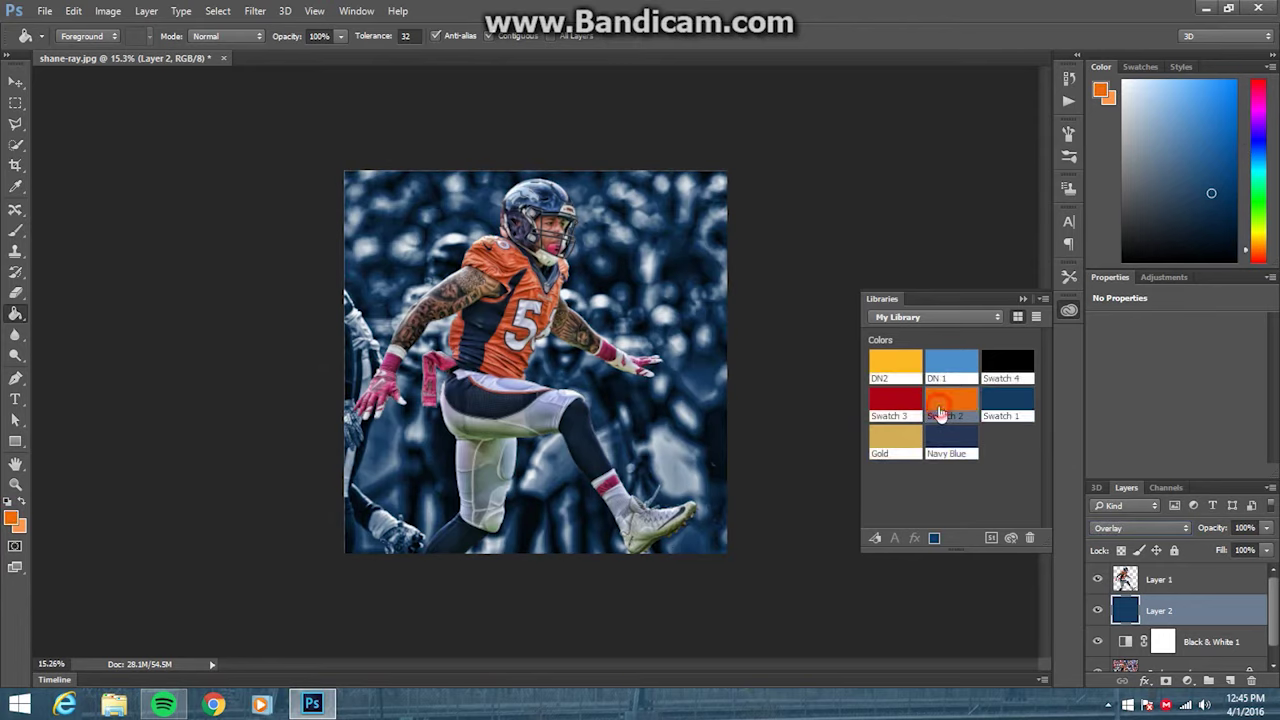
click(951, 401)
key(alt+BackSpace)
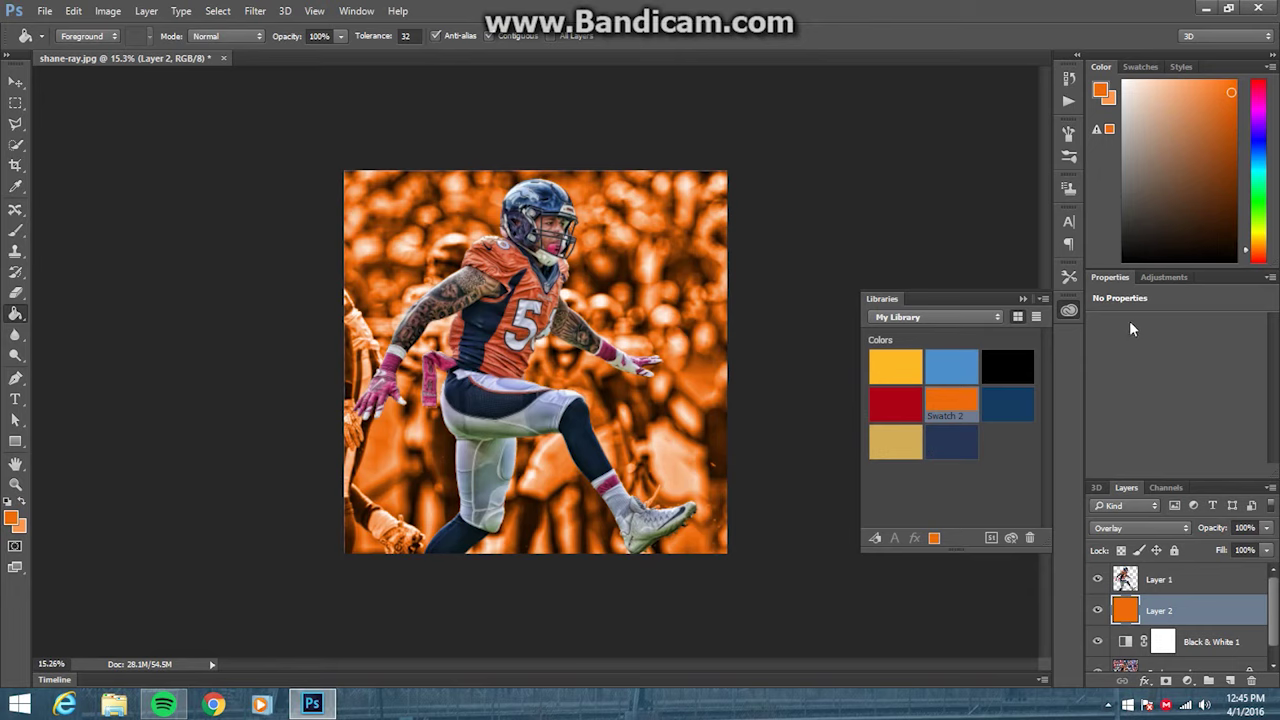
click(1068, 314)
click(1231, 681)
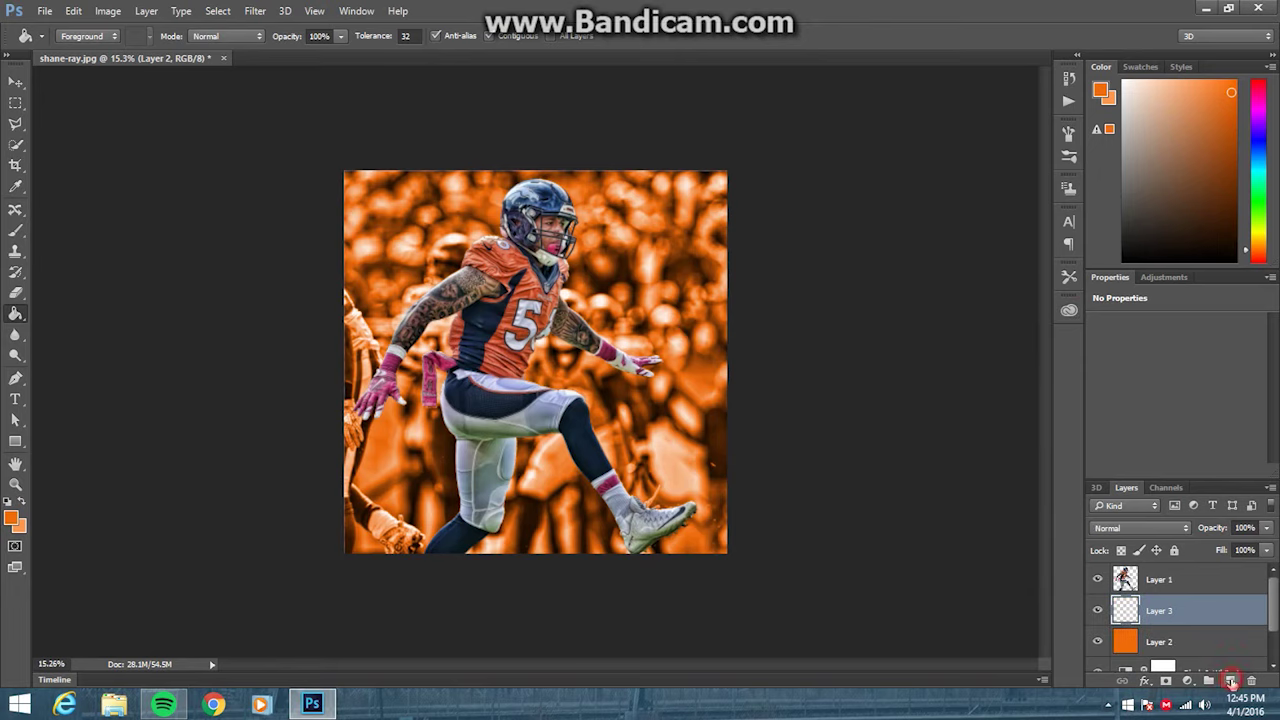
- Pick a brush preset, set white as the paint colour, and enlarge the brush to about 3835
click(15, 228)
click(80, 37)
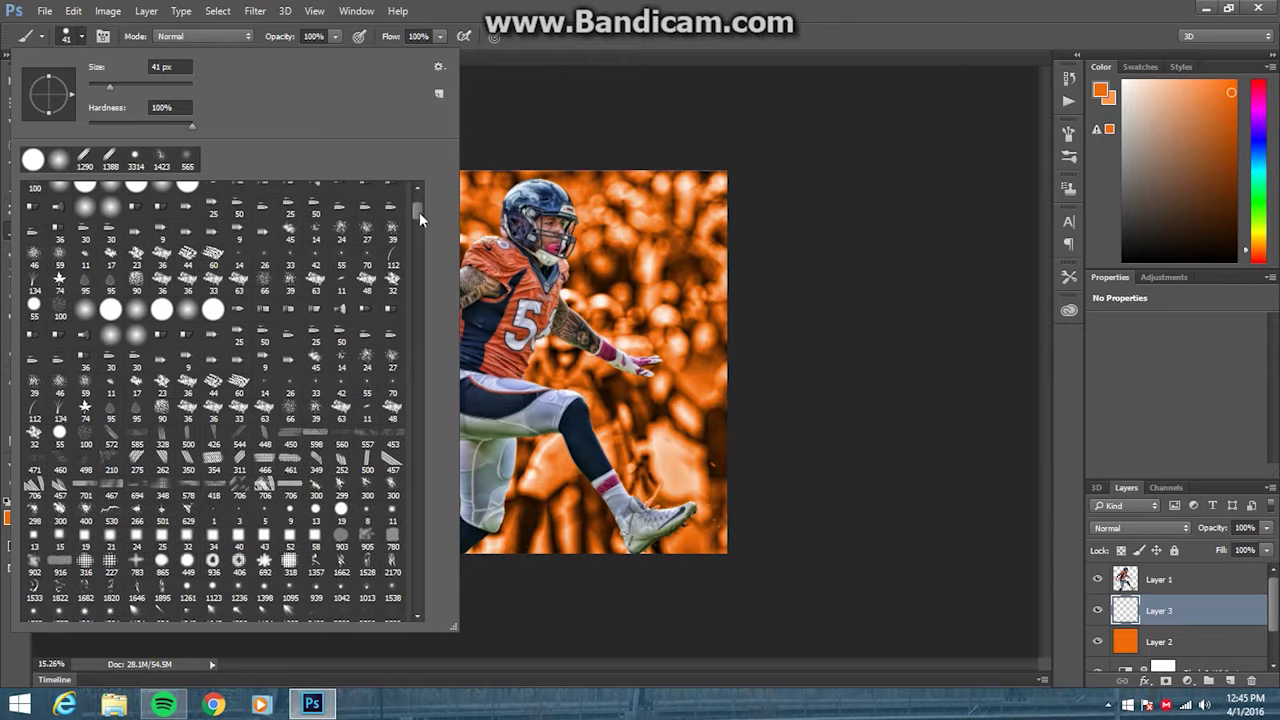
scroll(419, 209, down, 2)
scroll(293, 572, down, 2)
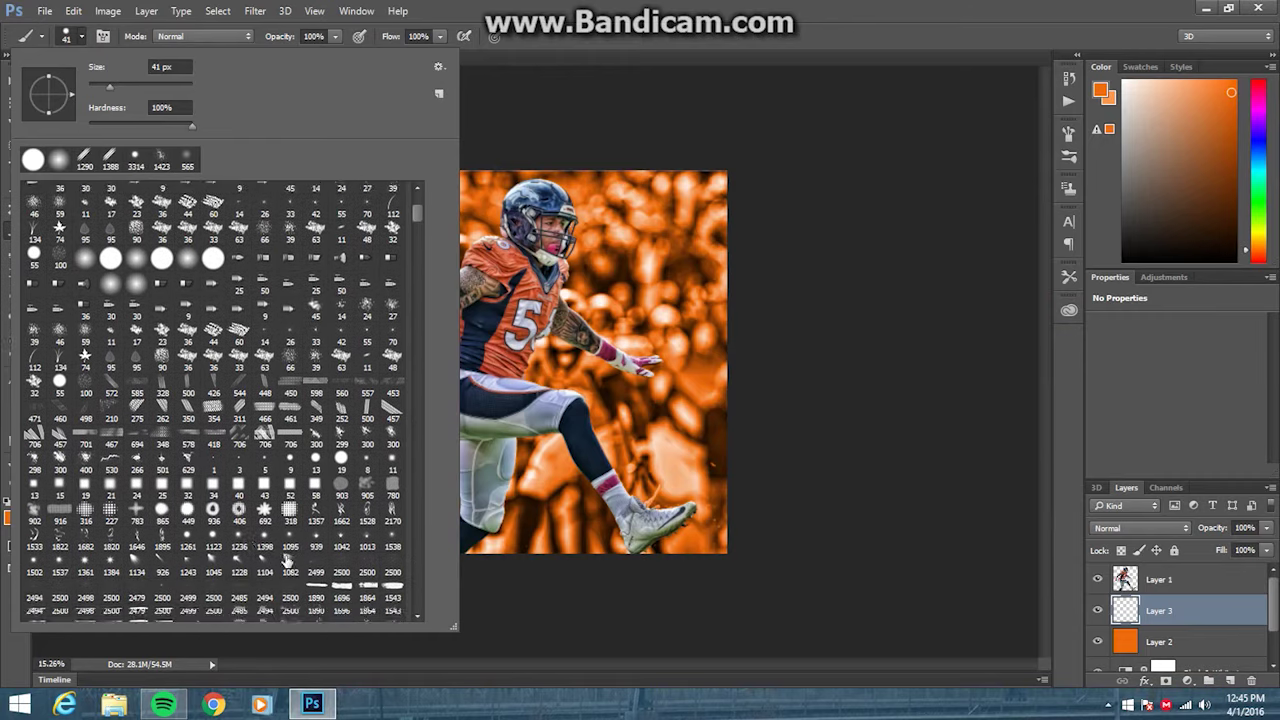
scroll(258, 467, down, 2)
key(Return)
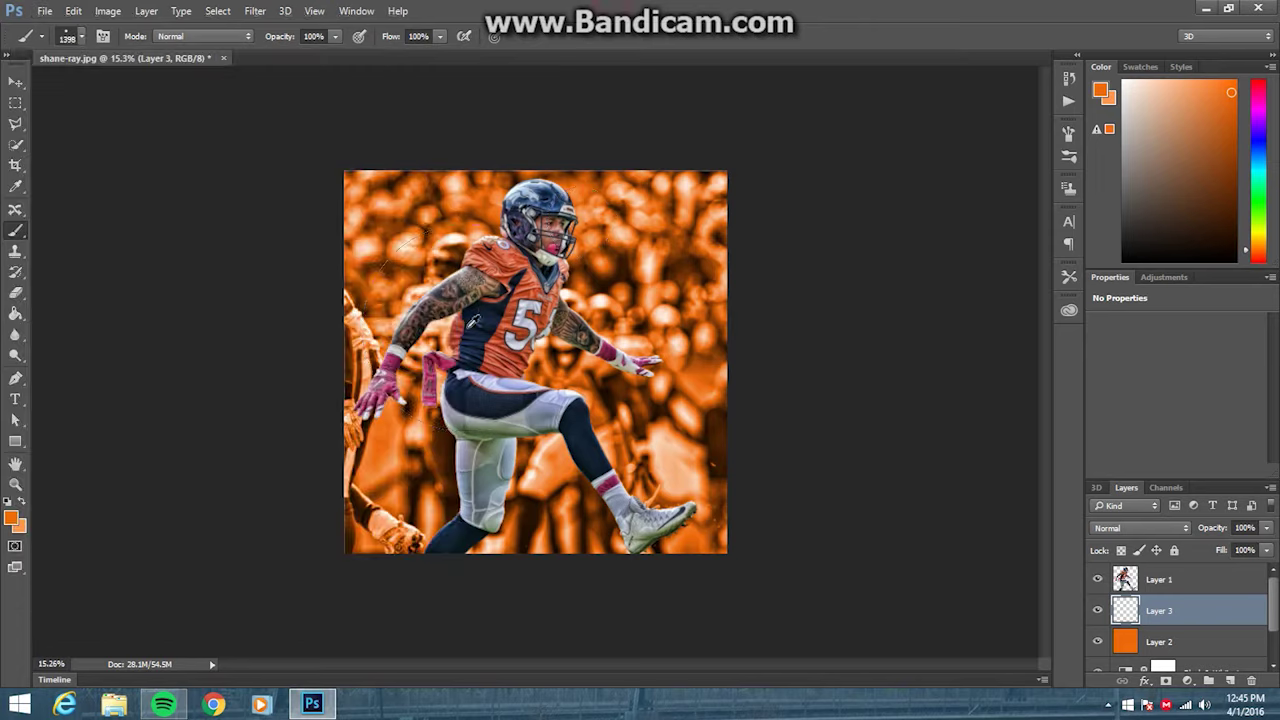
click(9, 501)
click(22, 501)
drag(510, 318, 505, 335)
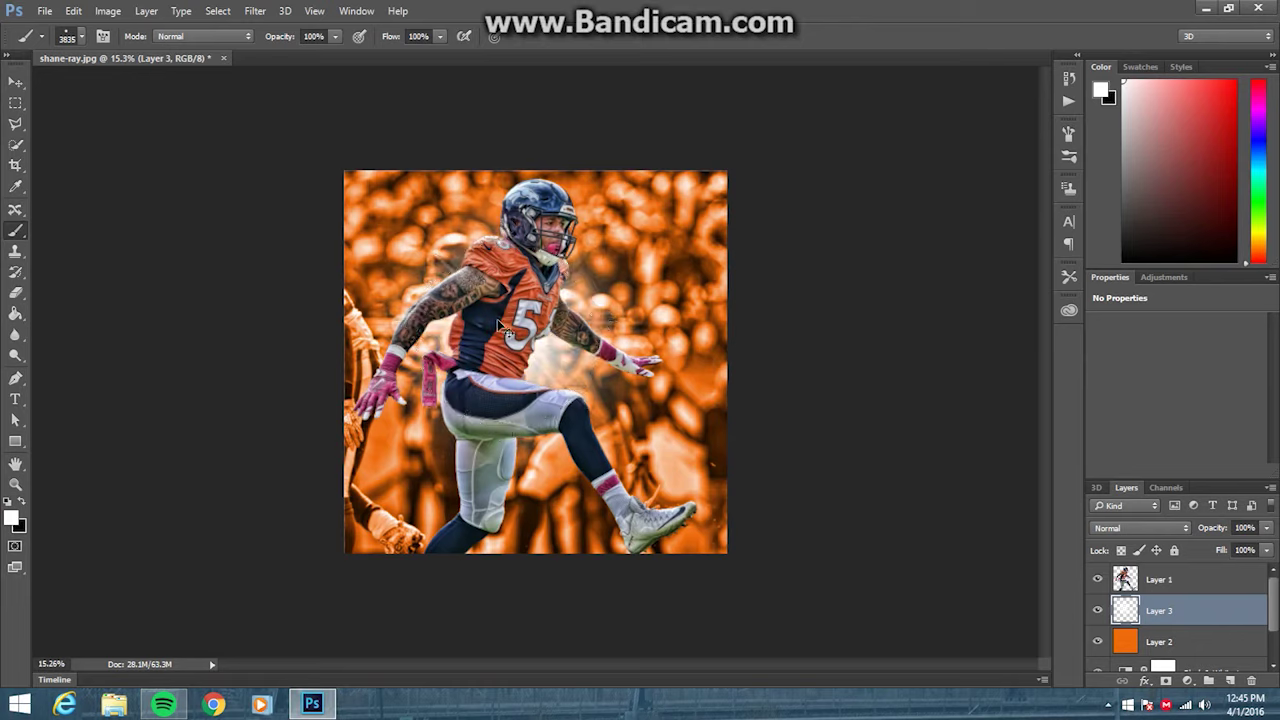
- Dab a white glow behind the player with a 4752 px brush and blend Layer 3 as Overlay
alt+click(540, 318)
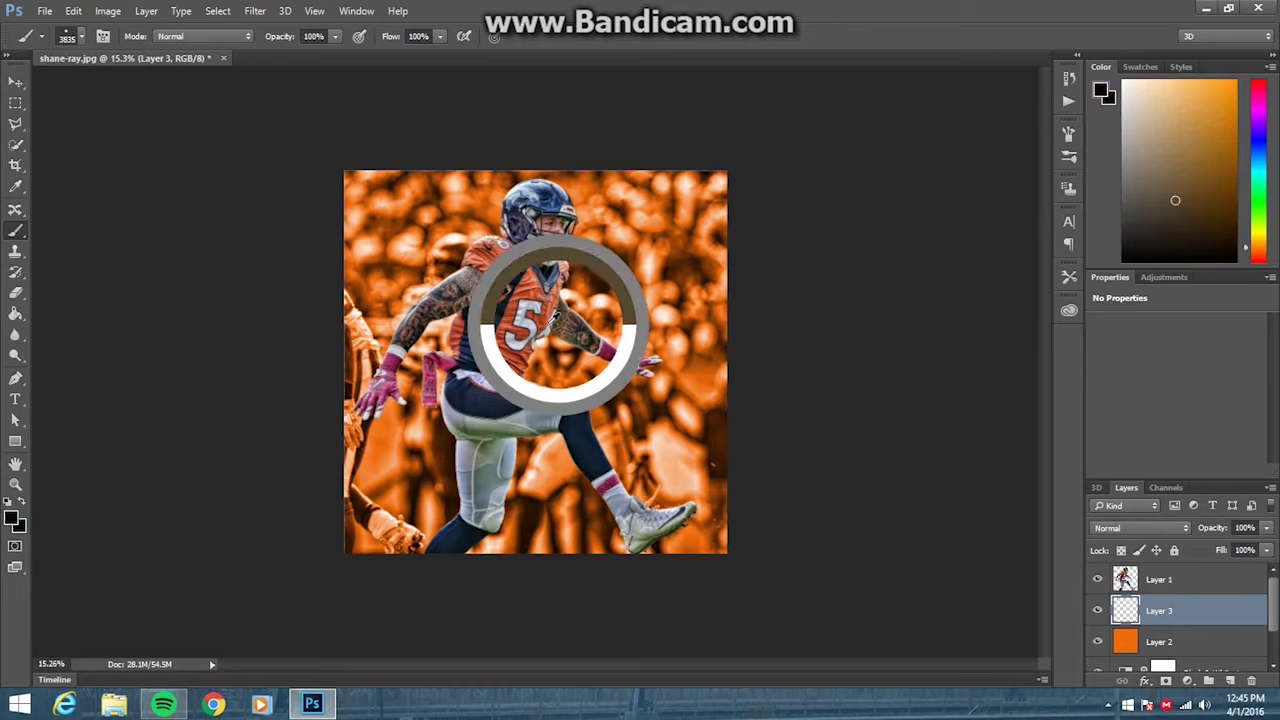
click(8, 501)
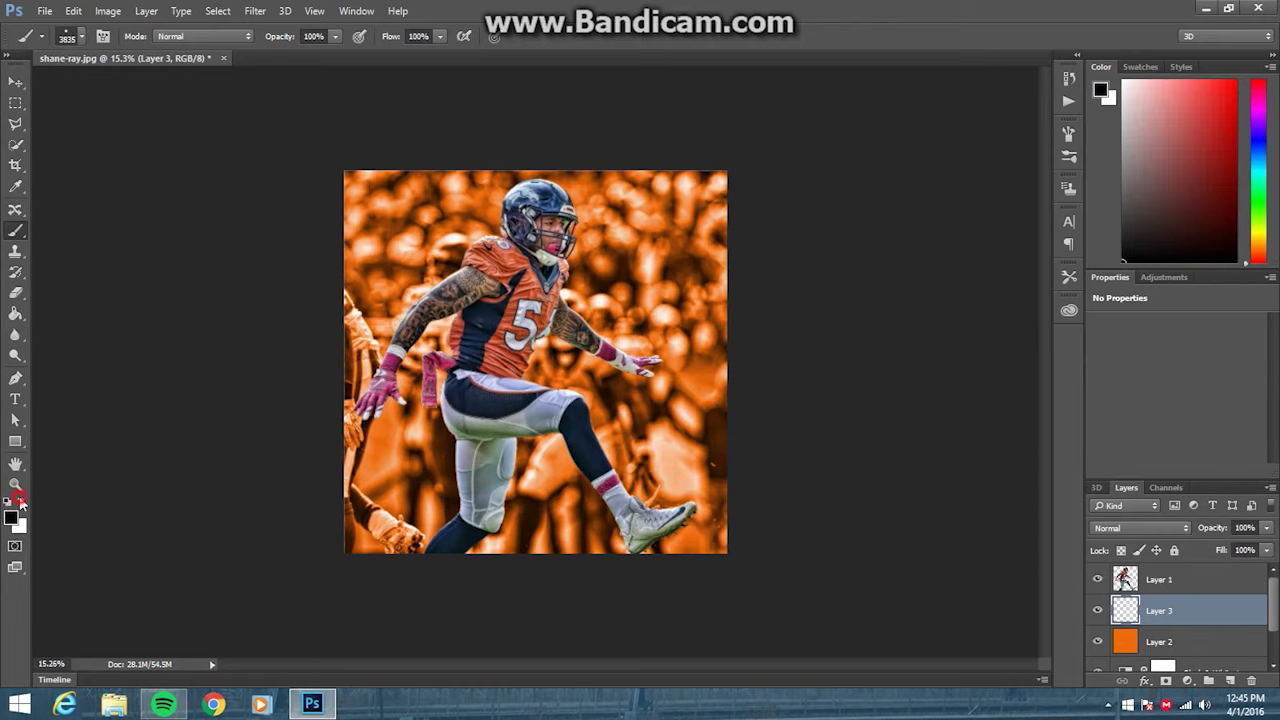
click(20, 502)
drag(468, 296, 507, 322)
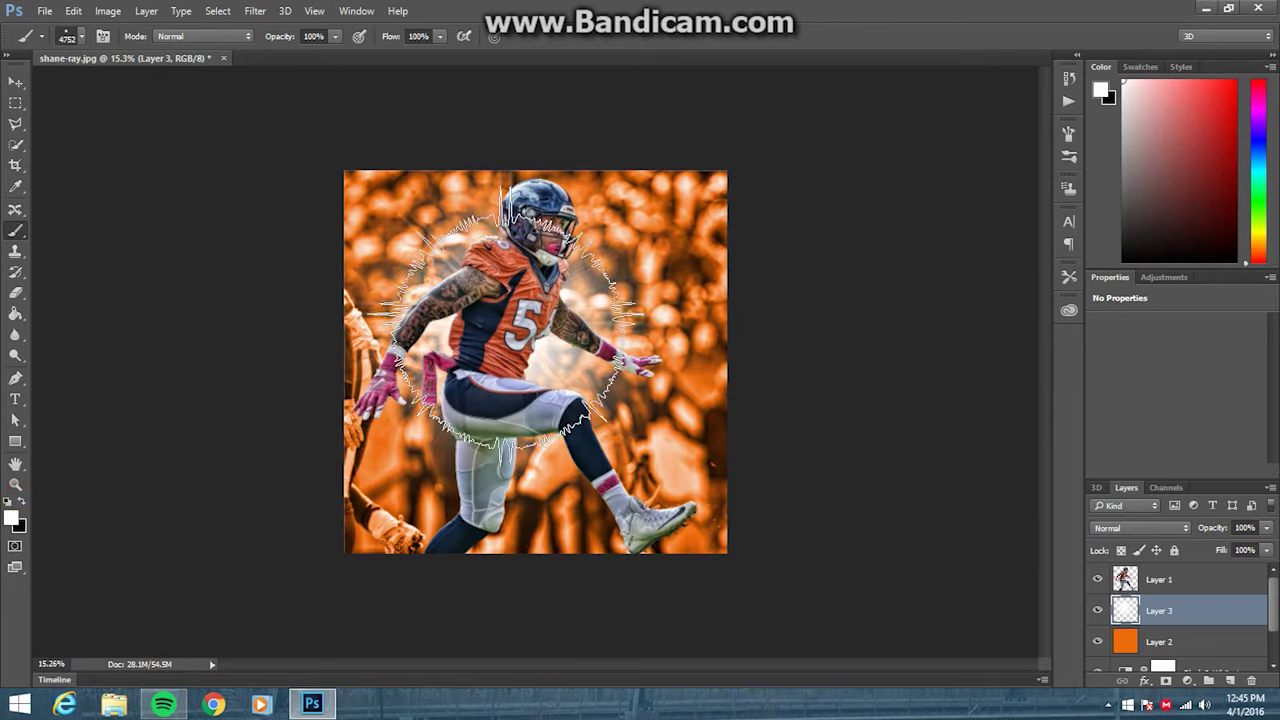
click(1140, 527)
click(1120, 371)
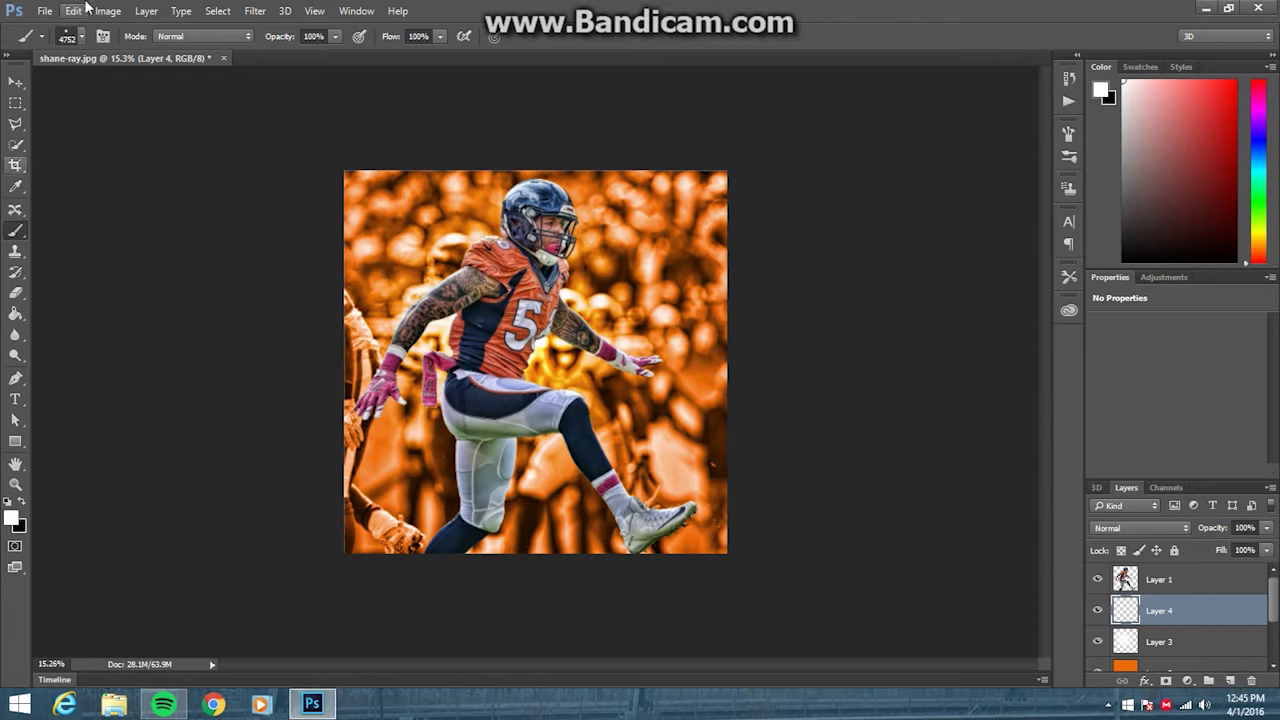
- Paint 902 px halftone dots behind the helmet, neck and beside the lower legs
click(83, 40)
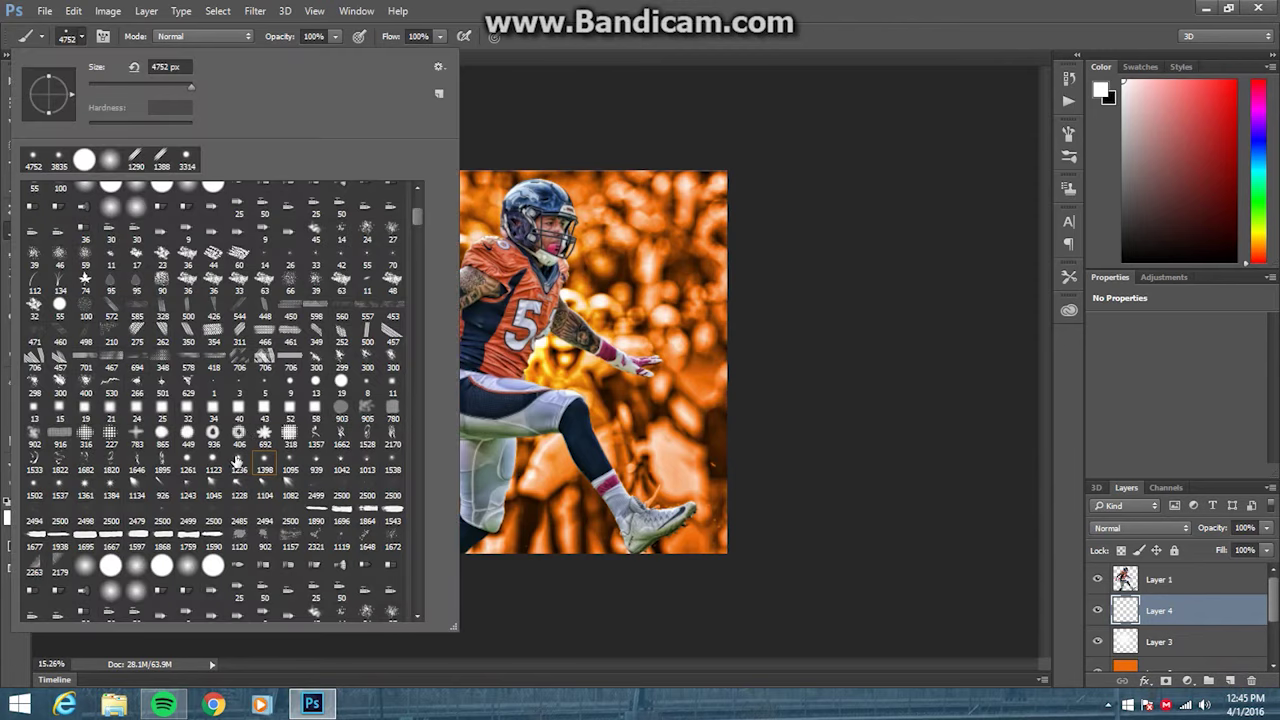
click(32, 439)
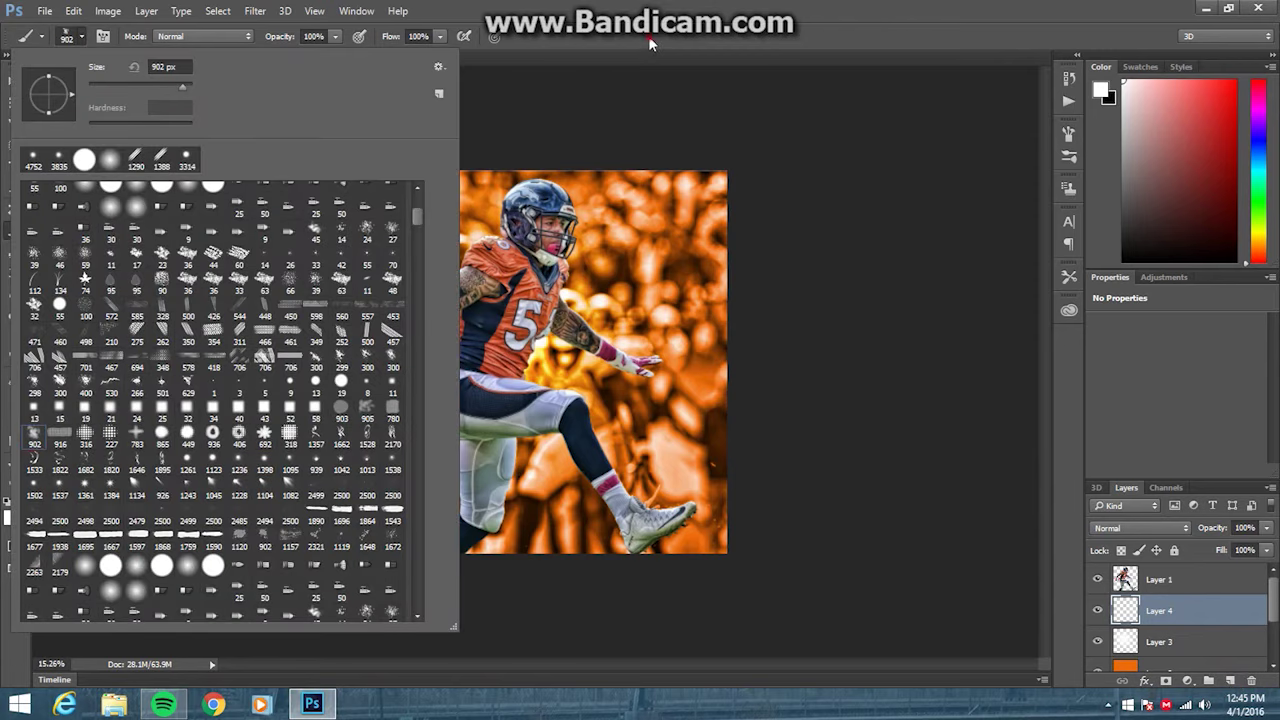
click(556, 396)
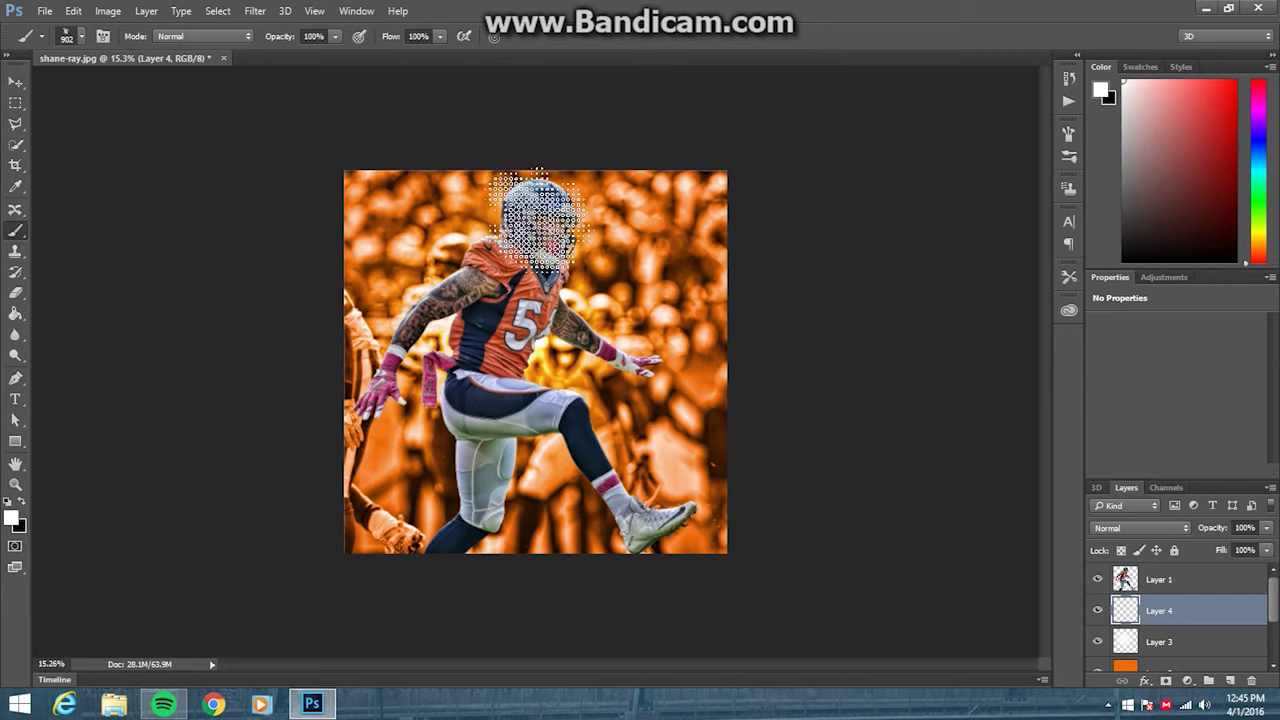
drag(538, 220, 485, 295)
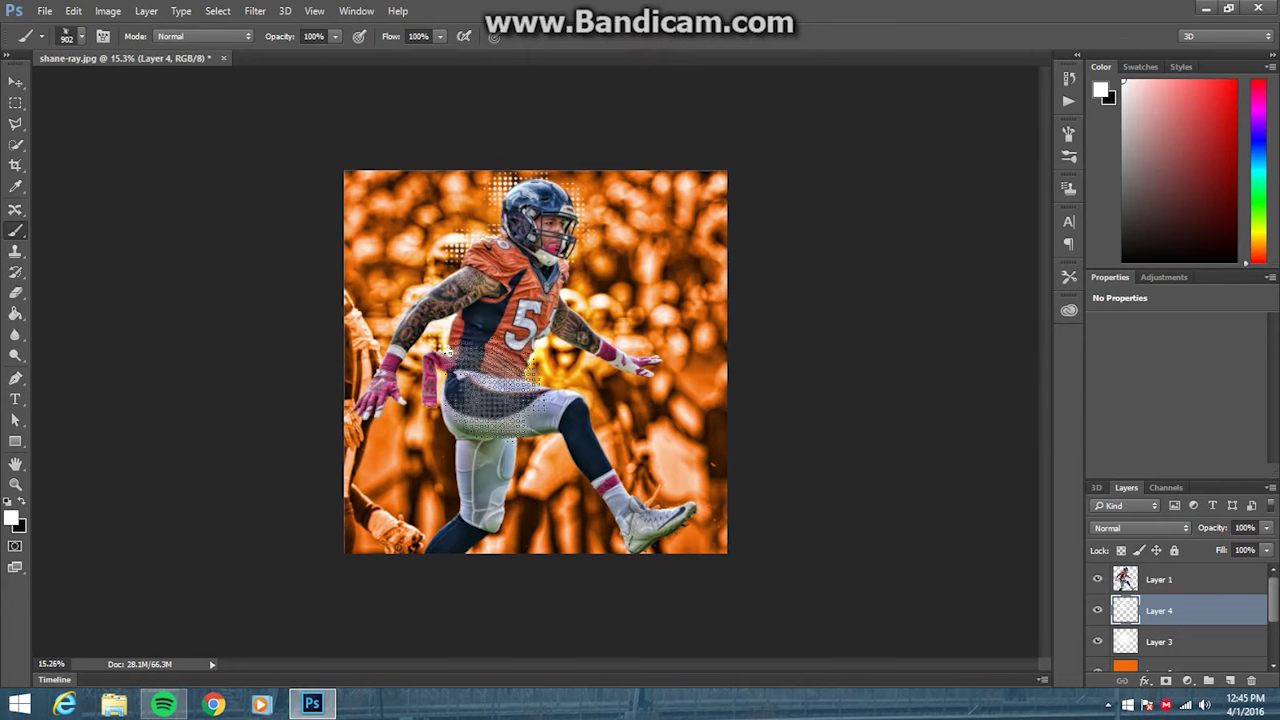
drag(480, 410, 455, 550)
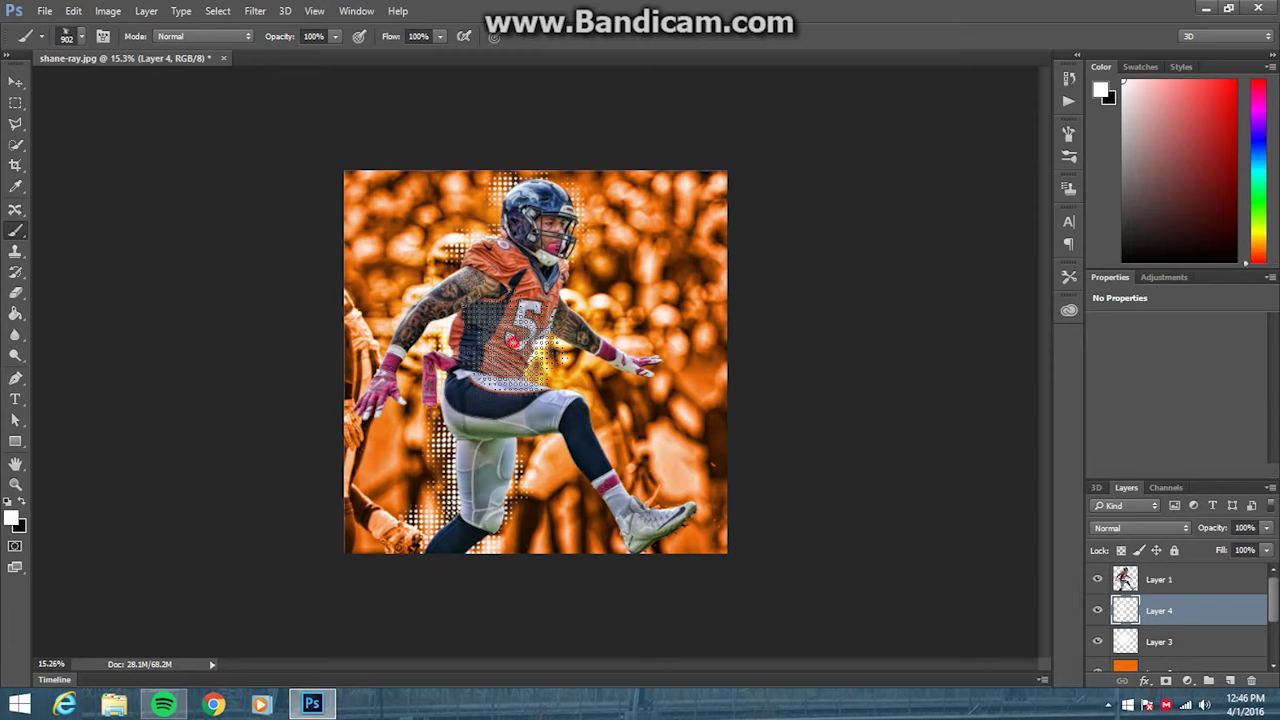
- Add halftone dots right of the shoe, shrinking the brush to 666 and 496 px
drag(555, 415, 530, 415)
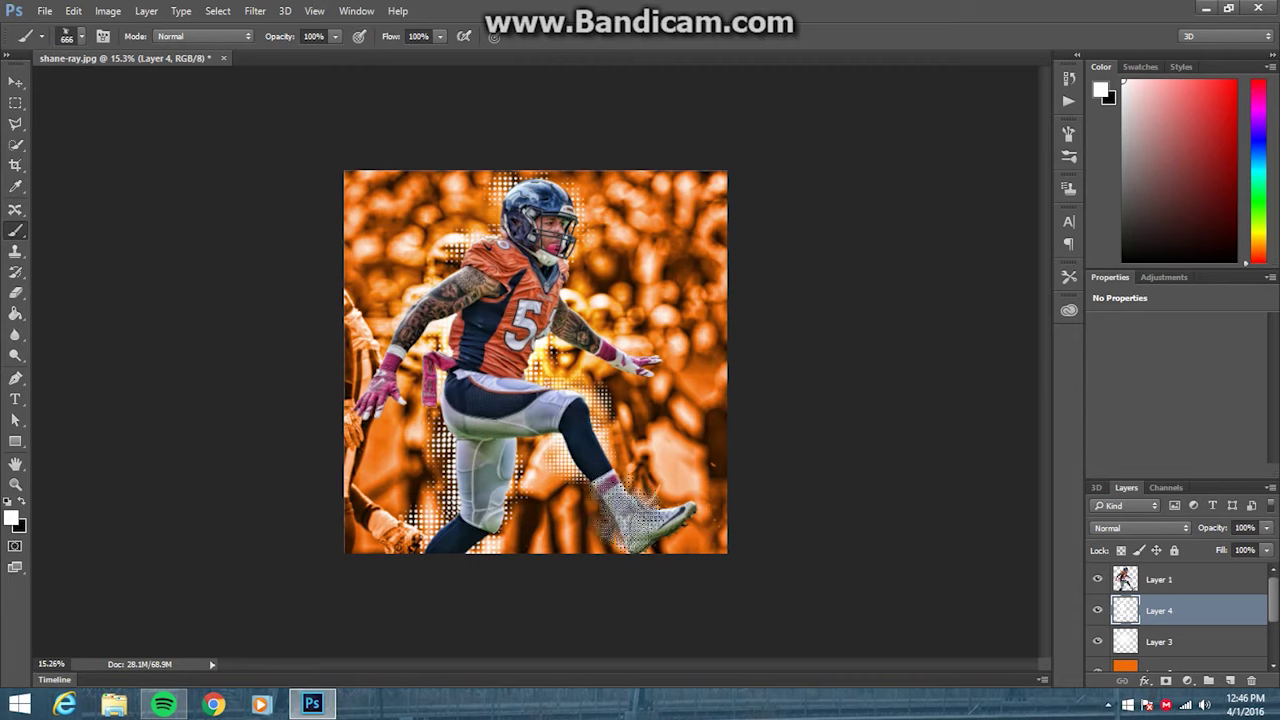
drag(620, 505, 685, 505)
drag(625, 375, 605, 375)
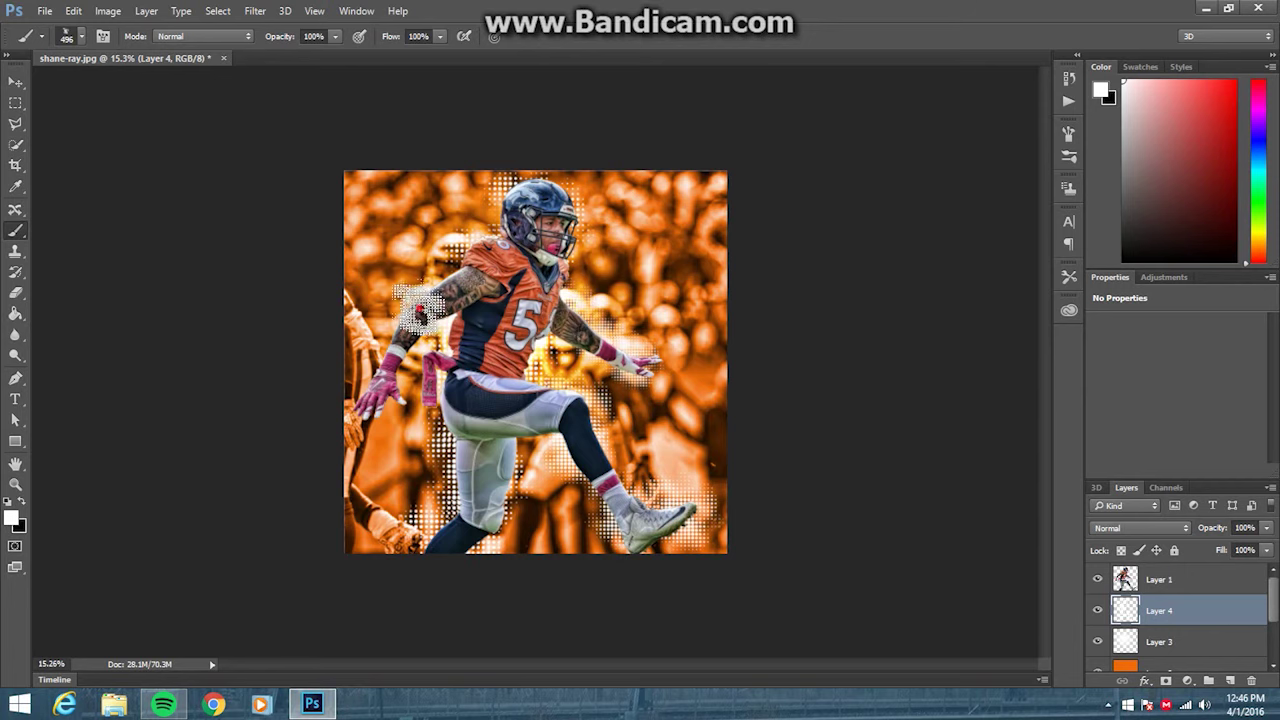
scroll(640, 440, down, 2)
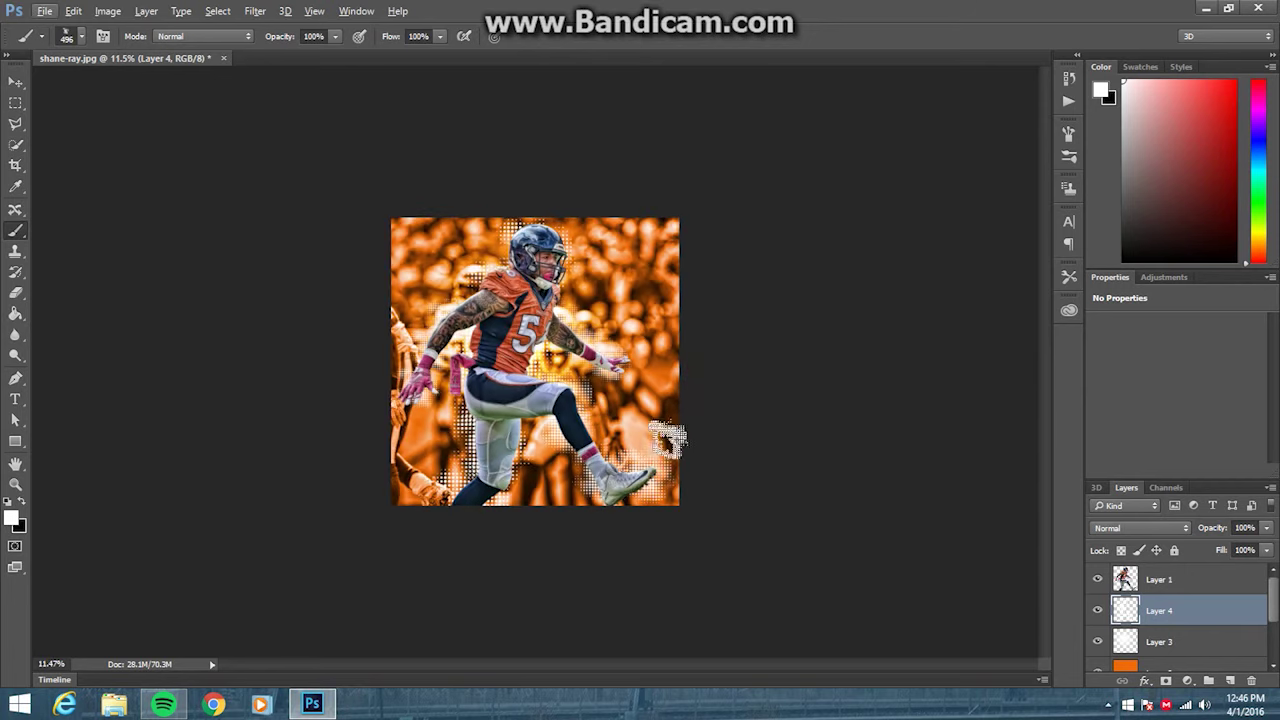
scroll(909, 482, up, 1)
scroll(909, 484, up, 4)
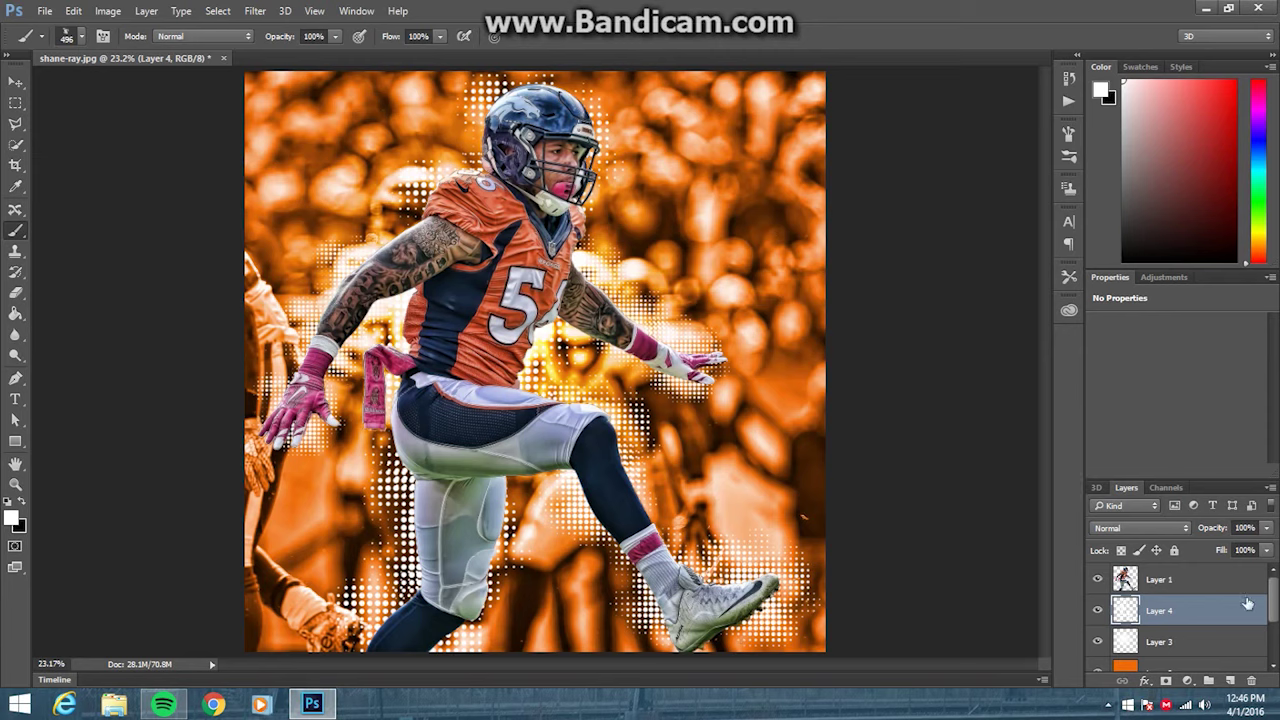
- Blend the halftone layer as Overlay and duplicate it as Layer 4 copy
click(1155, 529)
click(1119, 362)
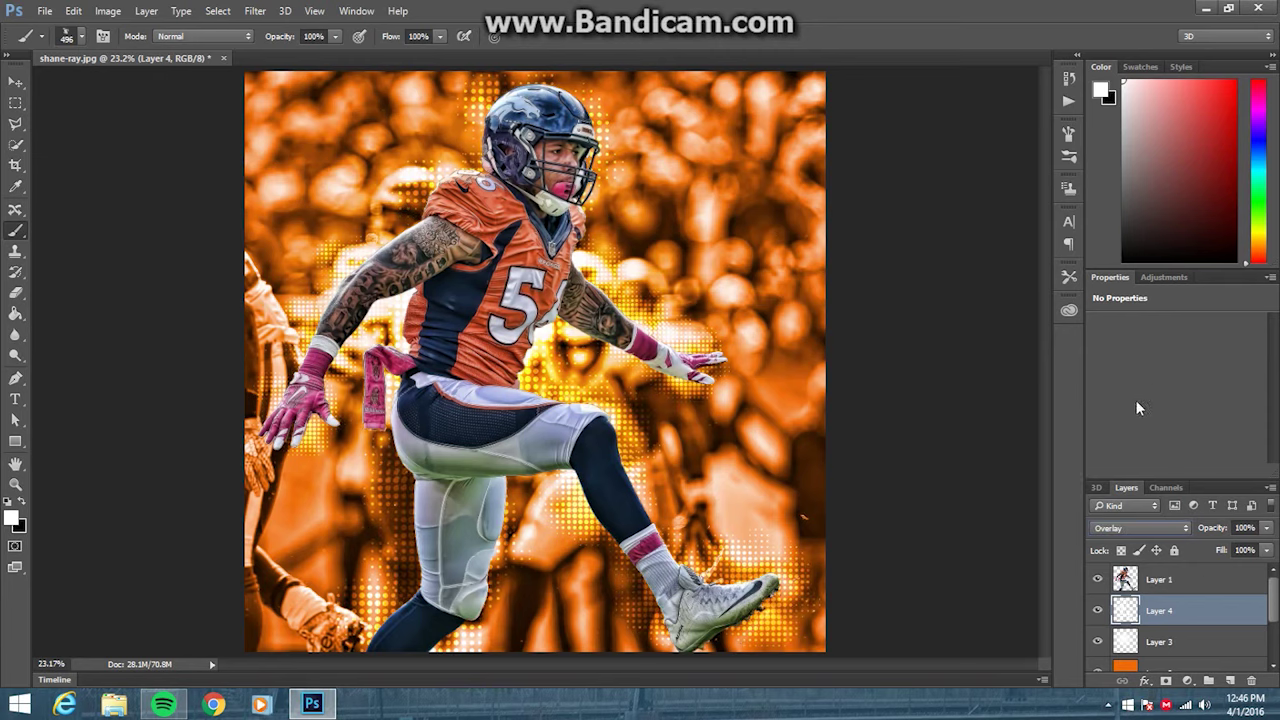
right_click(1160, 612)
click(1000, 79)
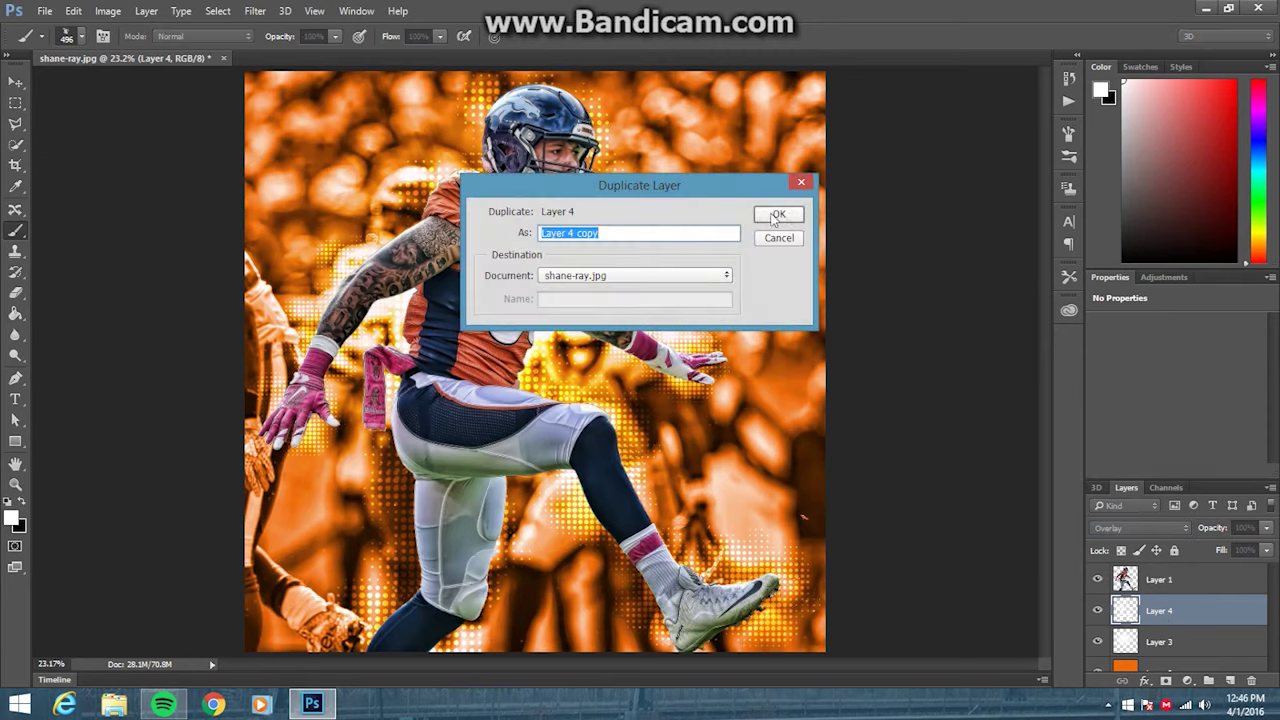
click(771, 212)
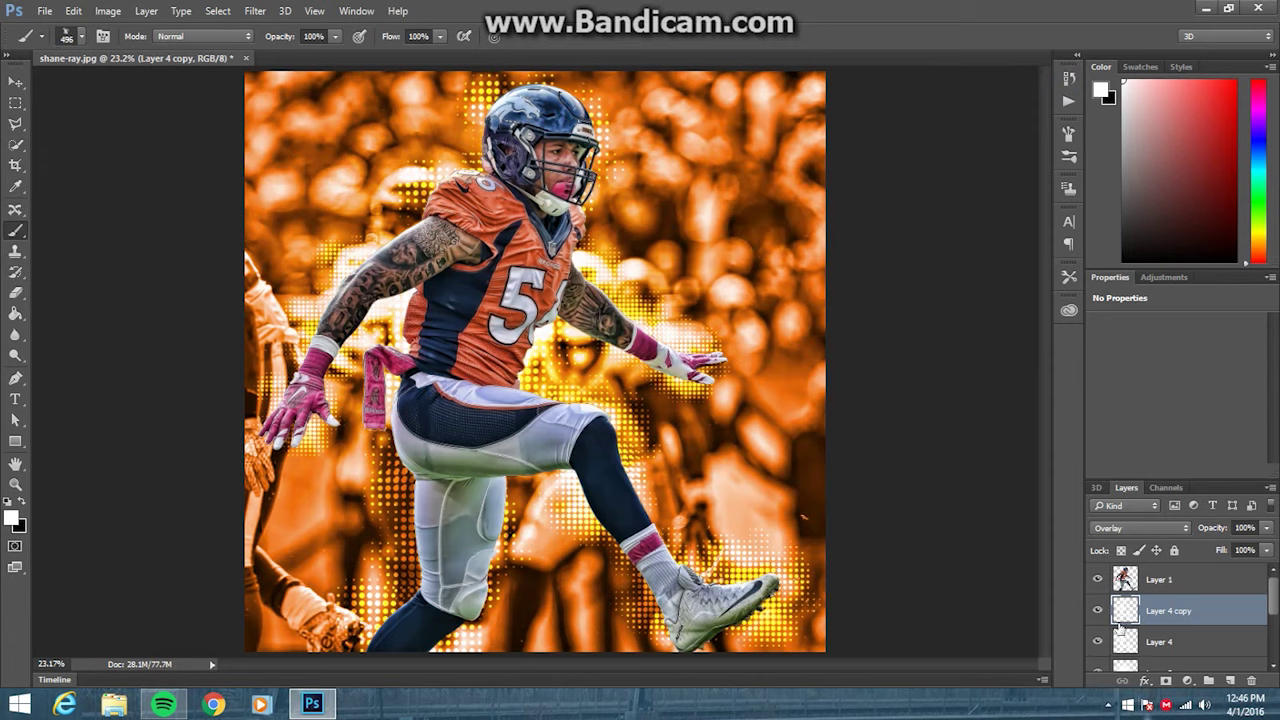
scroll(1160, 643, down, 1)
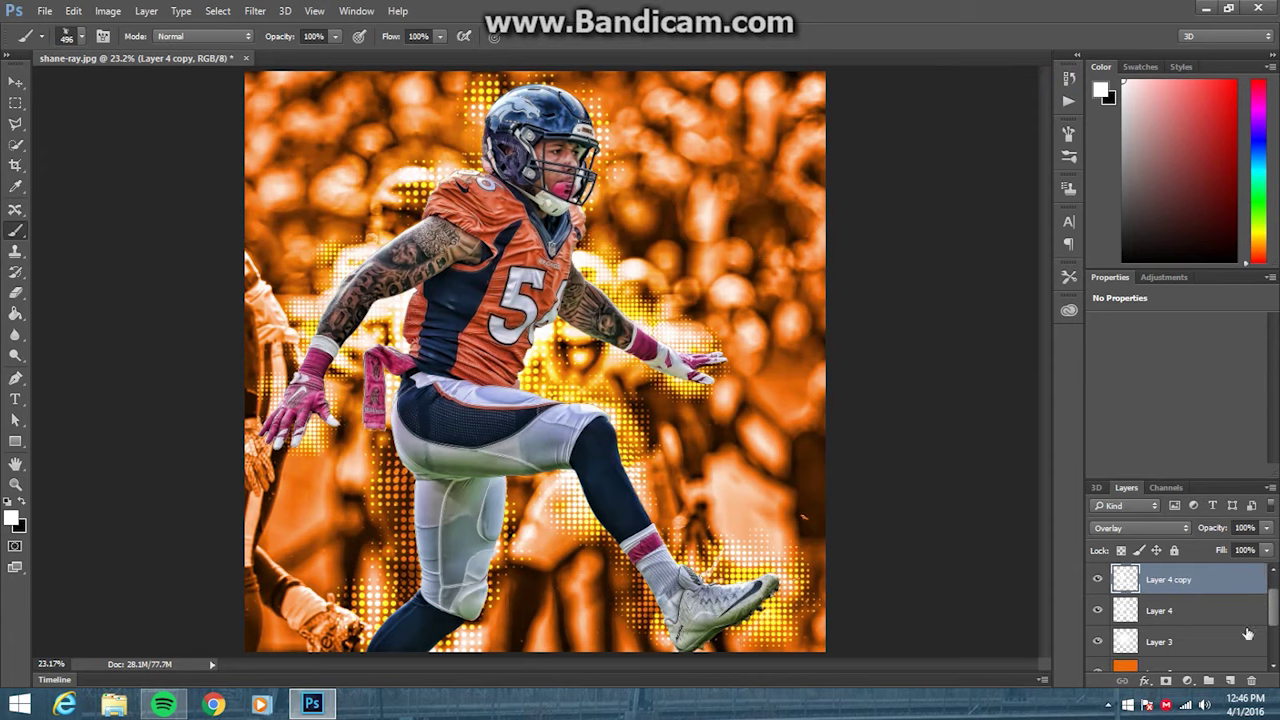
click(45, 11)
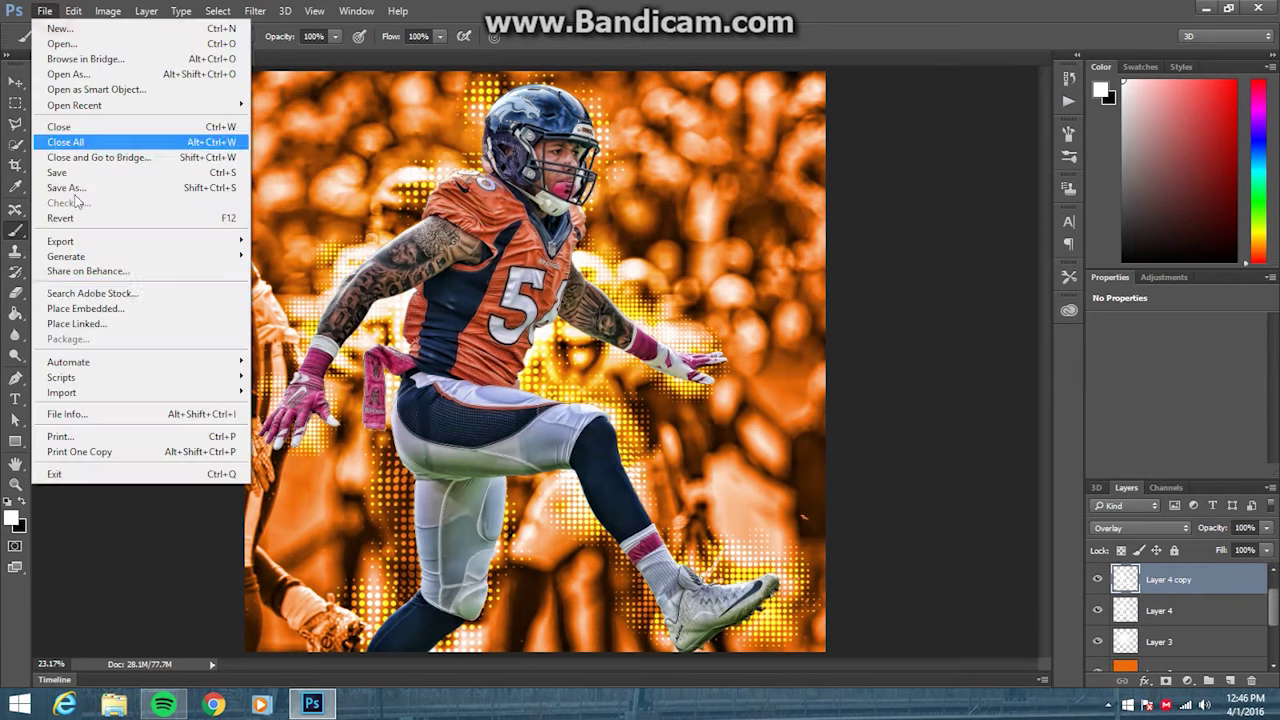
- Place the linked maxresdefault texture from Pictures\Textures\Grunge
click(87, 324)
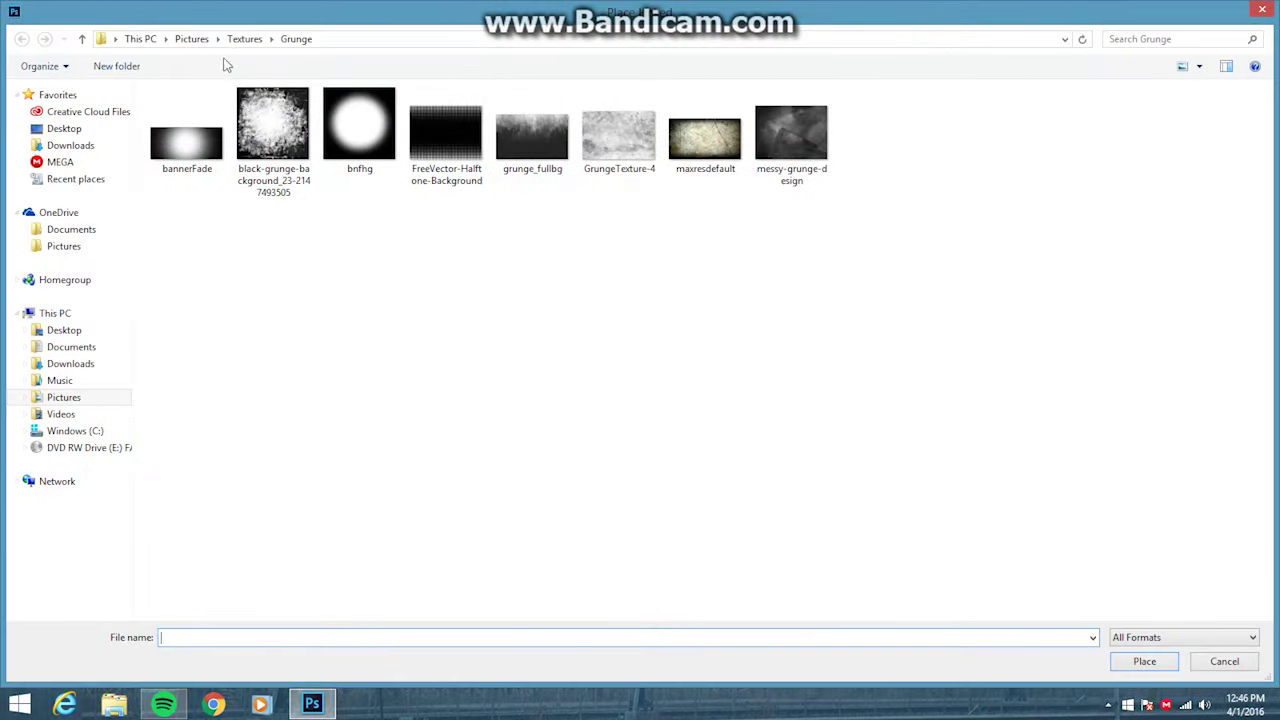
click(206, 40)
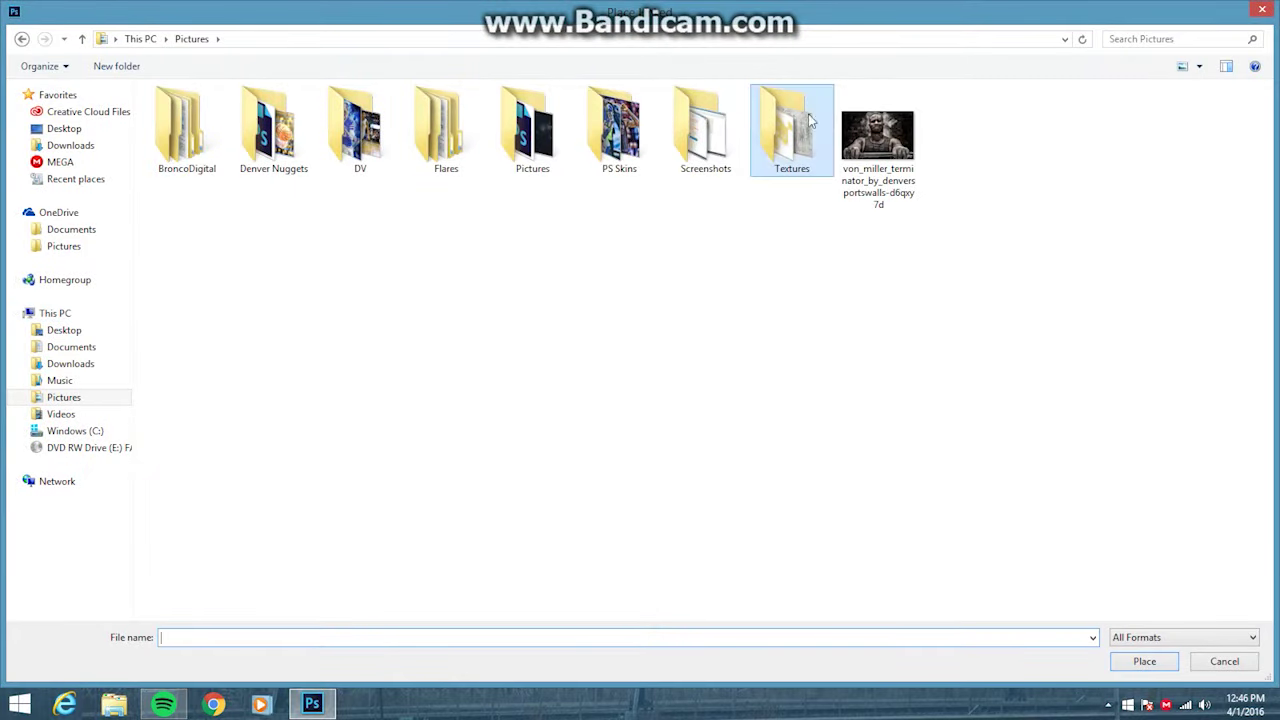
double_click(766, 136)
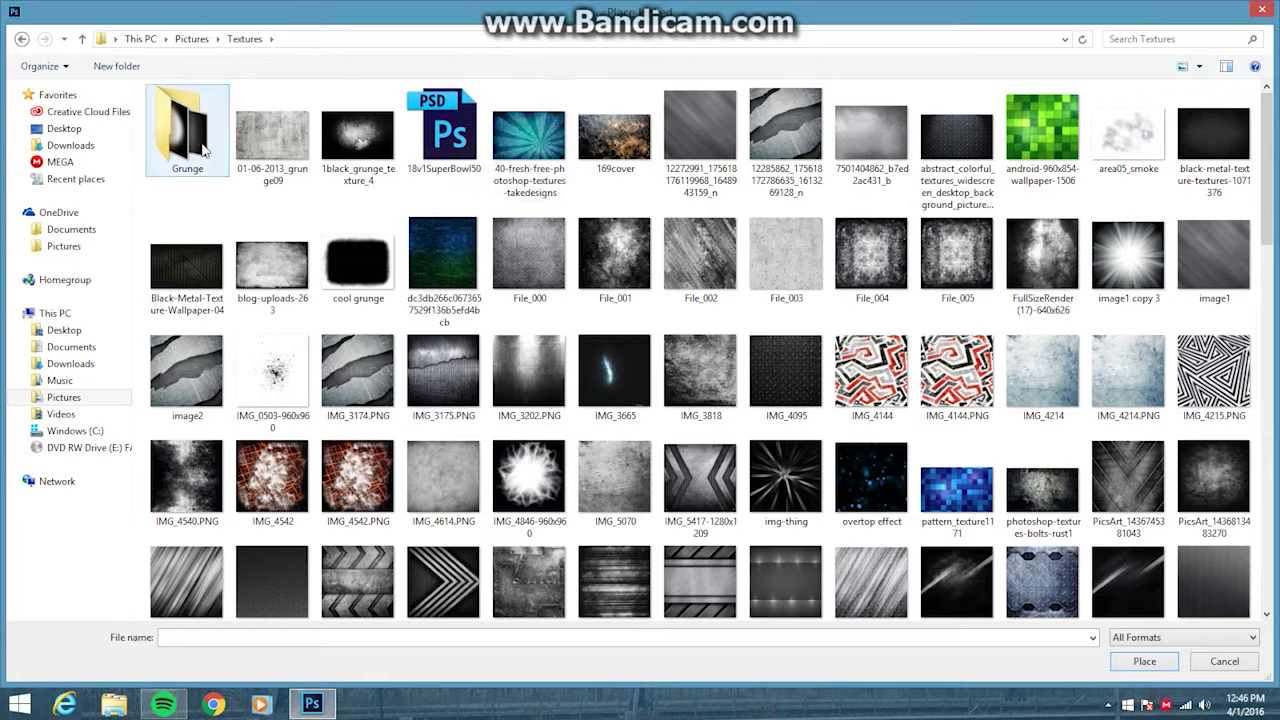
double_click(202, 144)
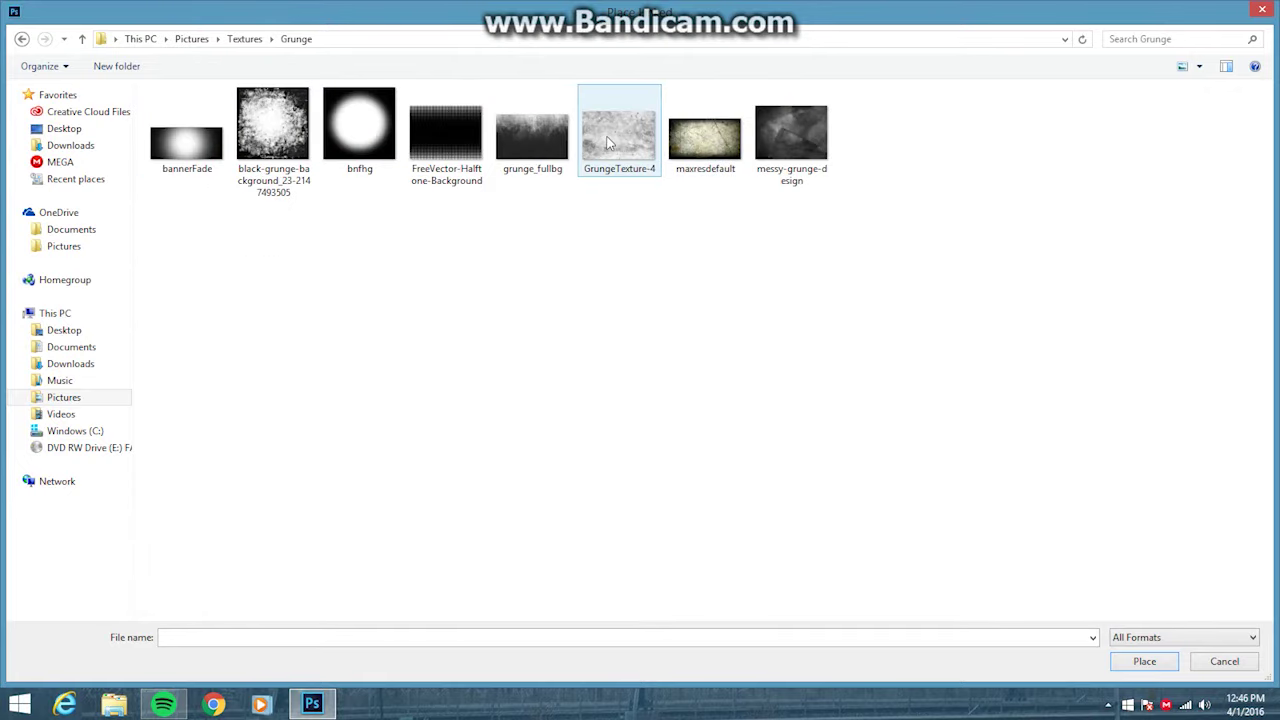
click(725, 147)
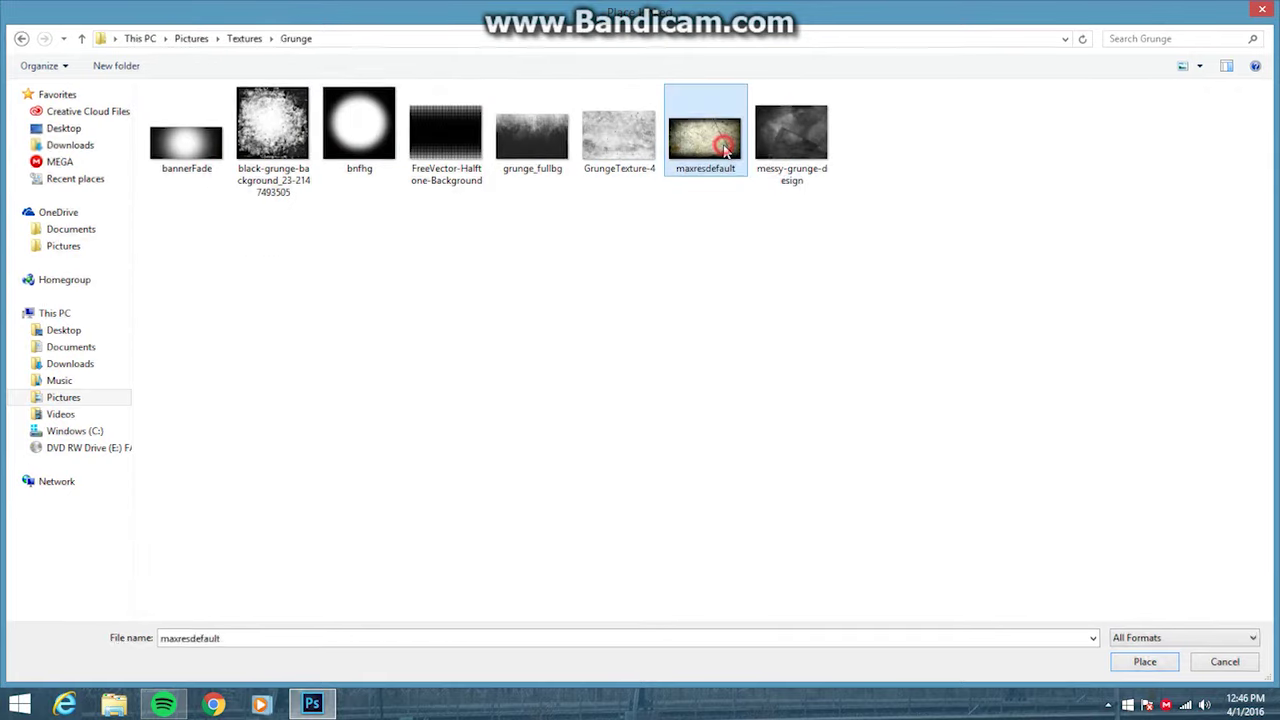
double_click(725, 147)
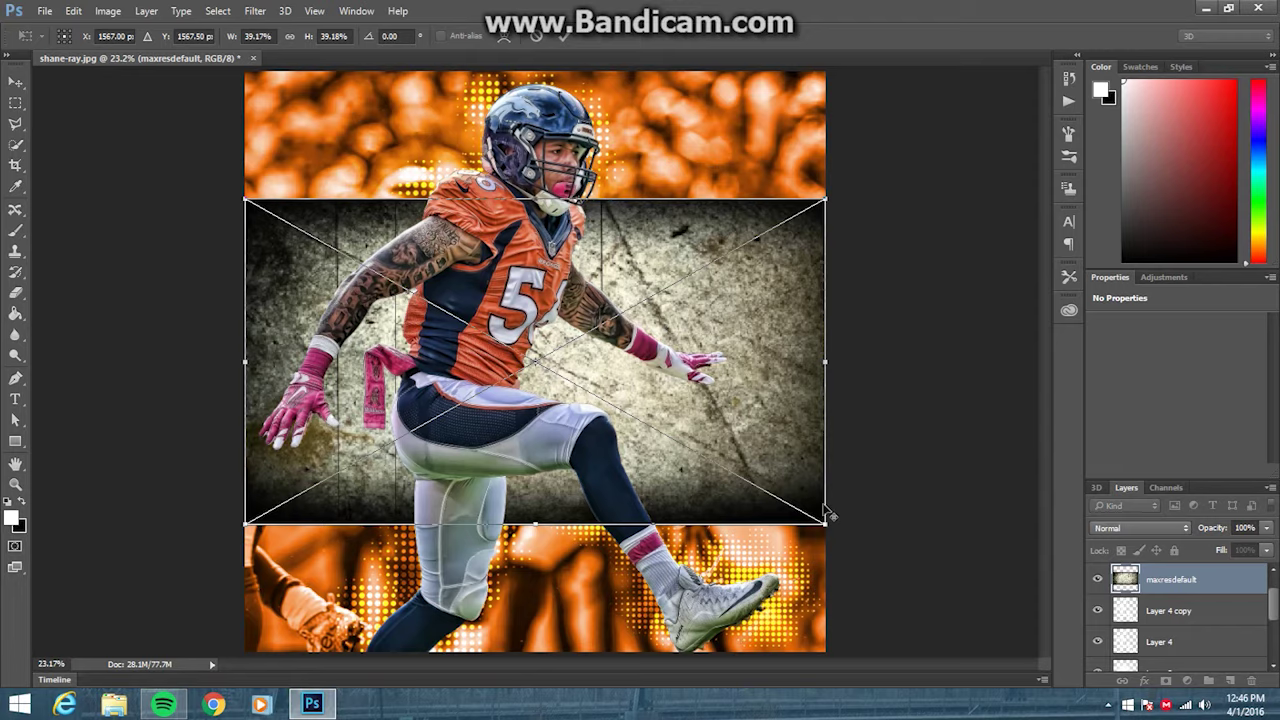
- Scale and shift the maxresdefault texture until it covers the whole square canvas
scroll(826, 515, down, 3)
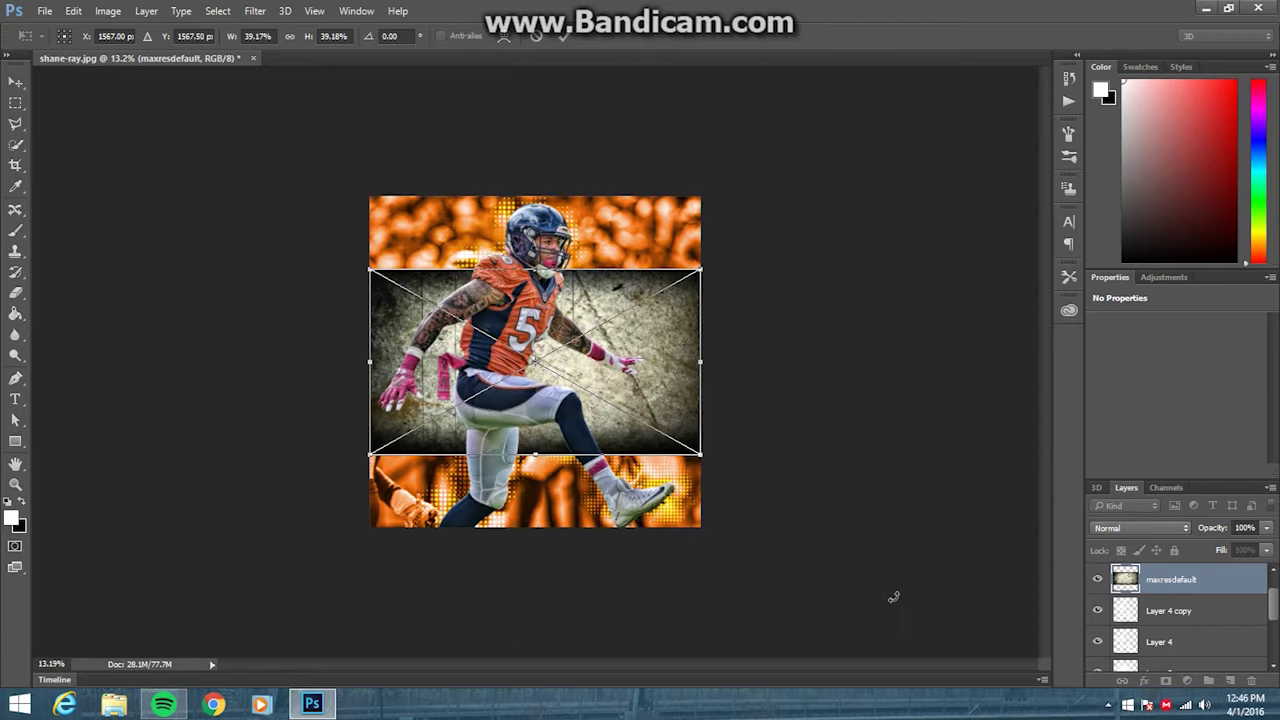
drag(700, 456, 1038, 645)
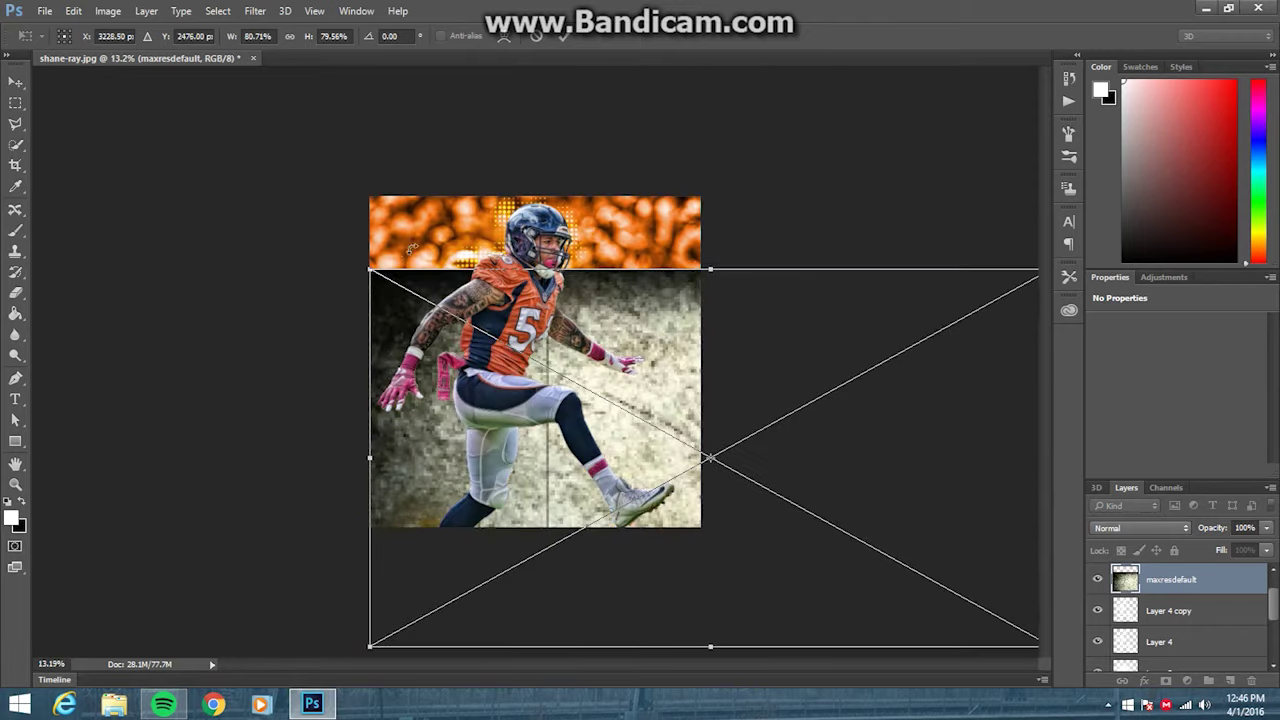
drag(372, 268, 106, 72)
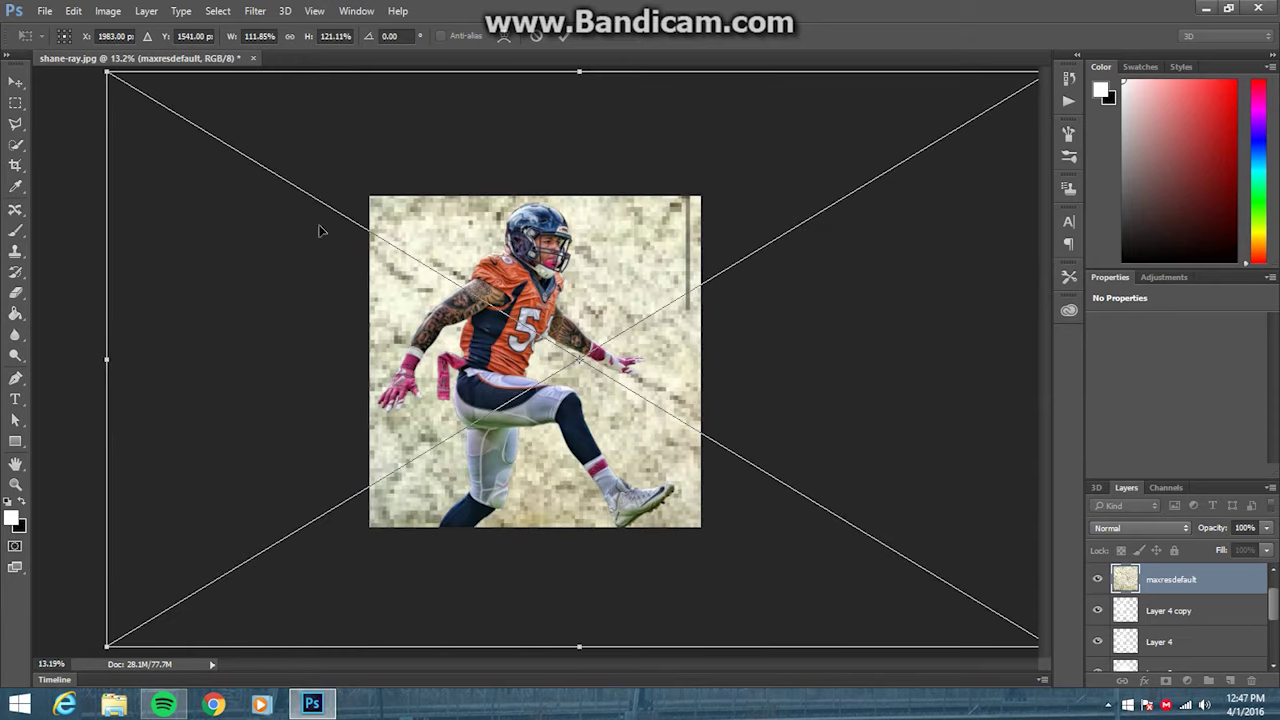
drag(391, 268, 412, 265)
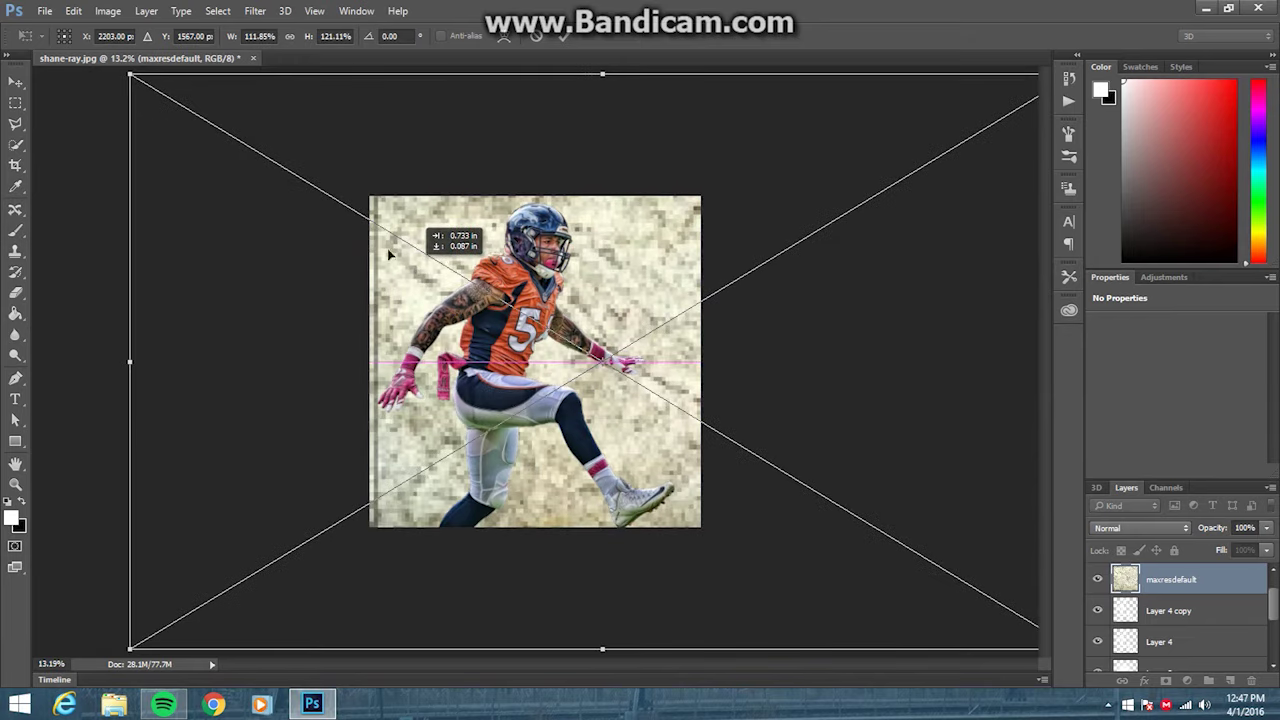
drag(129, 72, 43, 40)
drag(380, 233, 405, 233)
- Commit the texture, blend it as Overlay, and move it down above Black & White 1
click(15, 81)
click(610, 276)
key(shift+alt+o)
click(1128, 527)
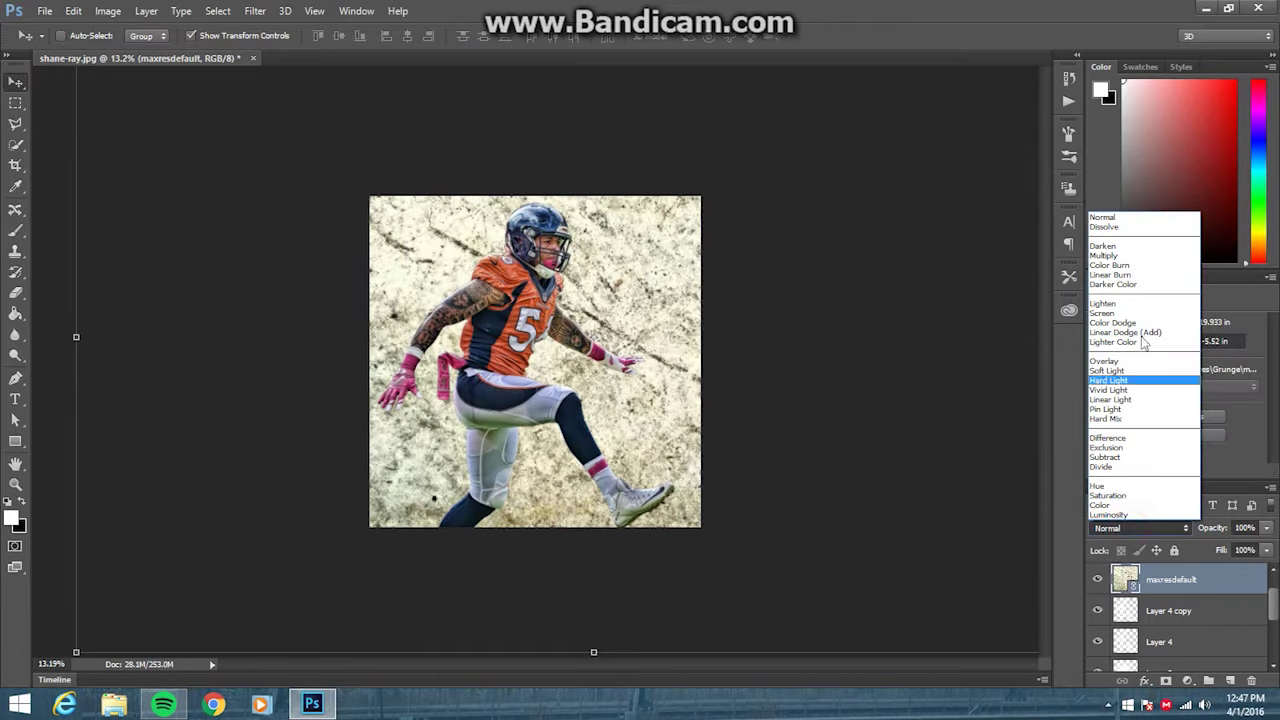
click(1122, 362)
drag(1198, 580, 1186, 612)
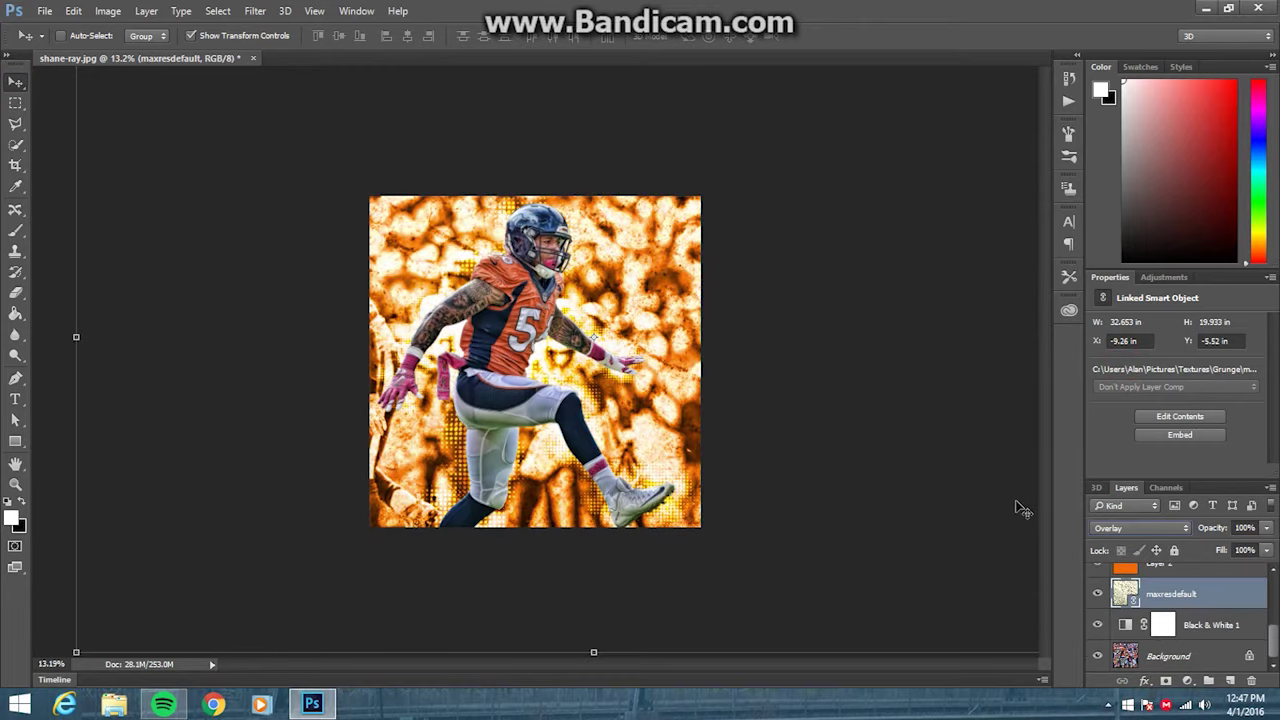
- Switch the maxresdefault texture to Soft Light blending and select Layer 4 copy
click(1199, 568)
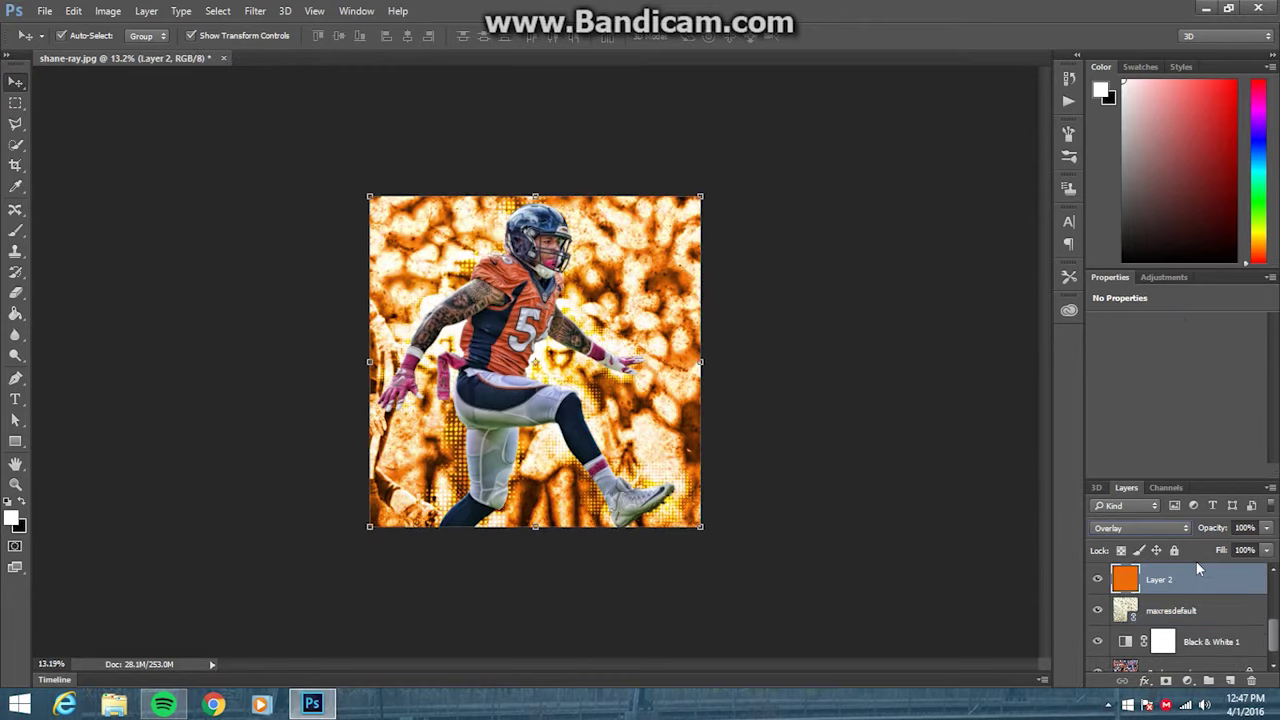
key(ctrl+0)
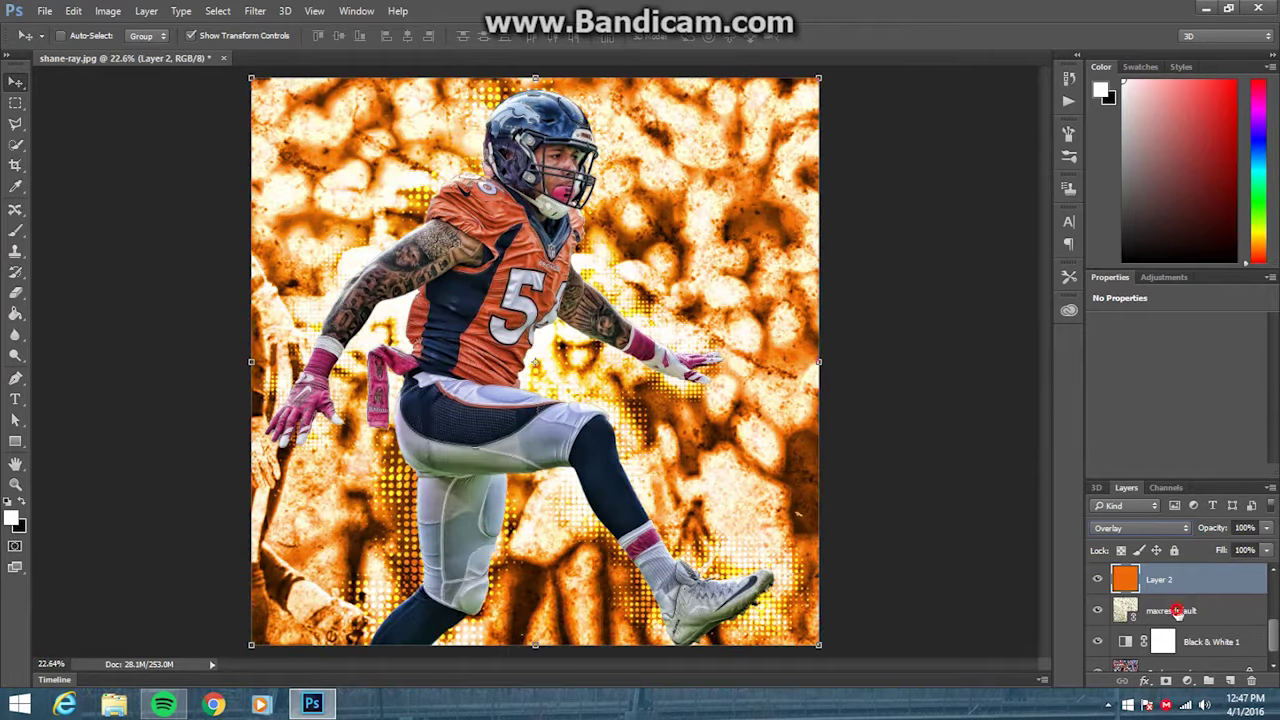
click(1177, 611)
click(1140, 528)
click(1132, 369)
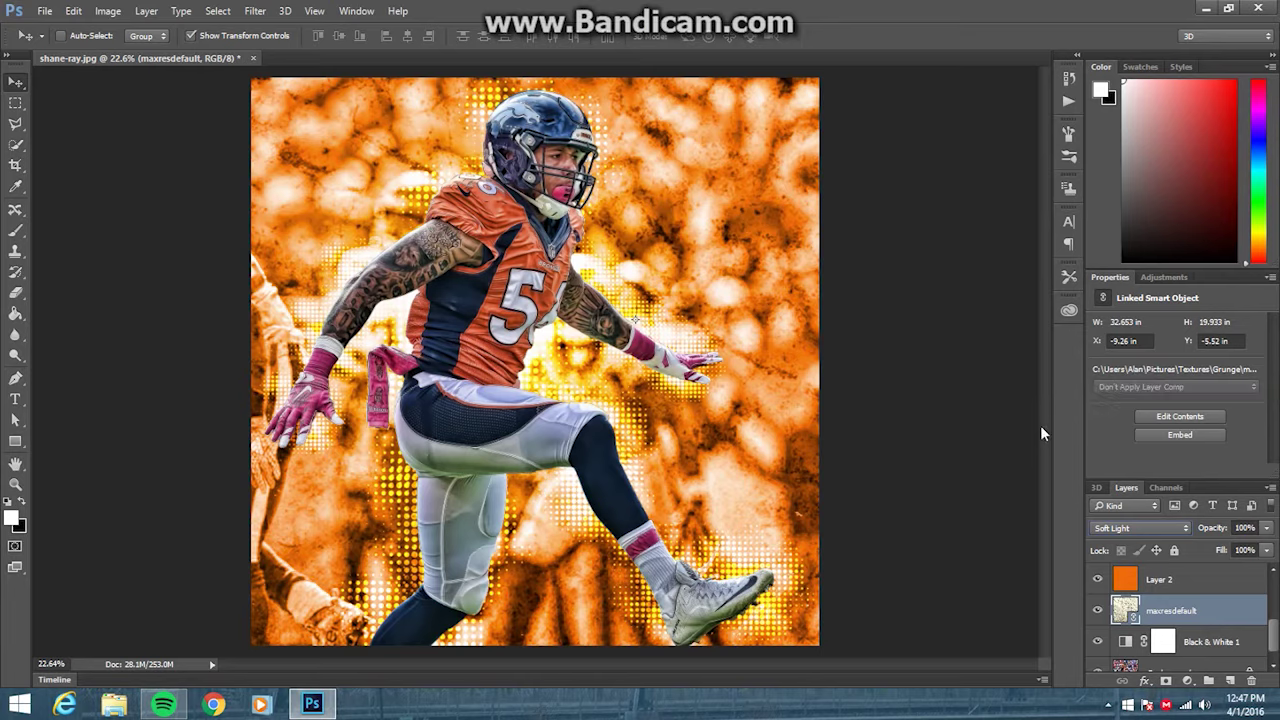
scroll(1180, 585, up, 1)
scroll(1182, 598, up, 2)
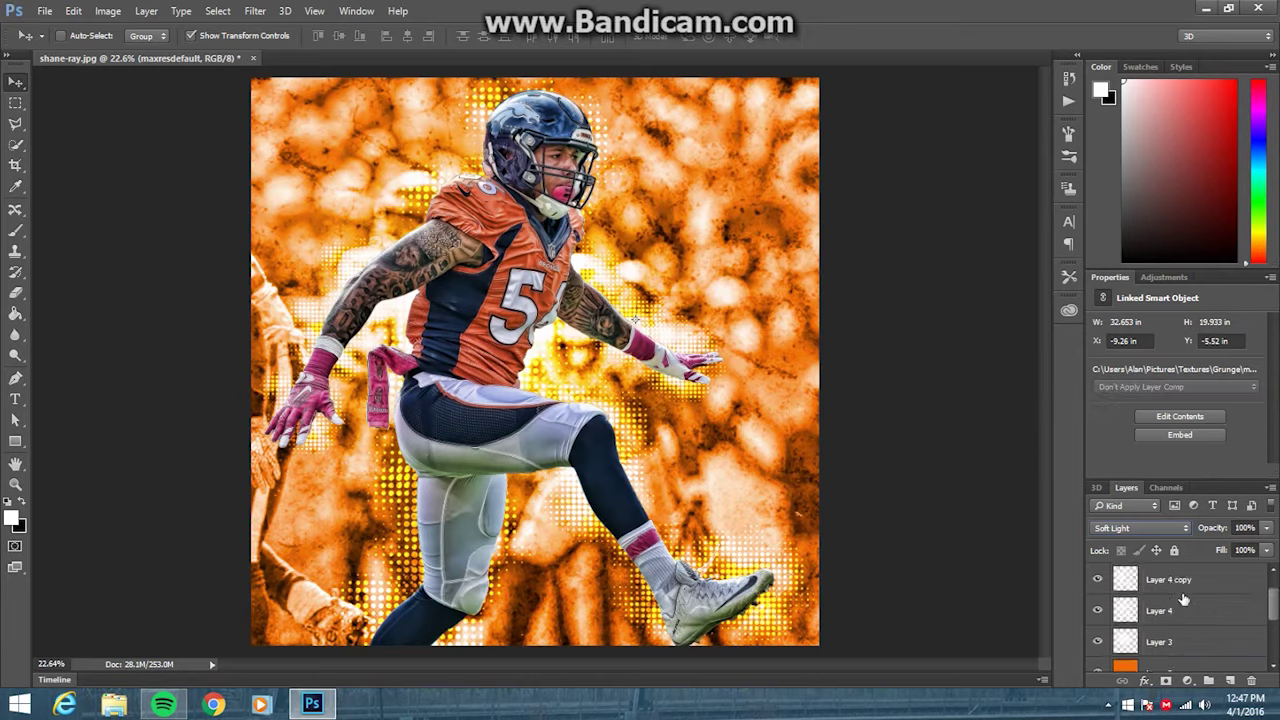
drag(1222, 660, 1233, 682)
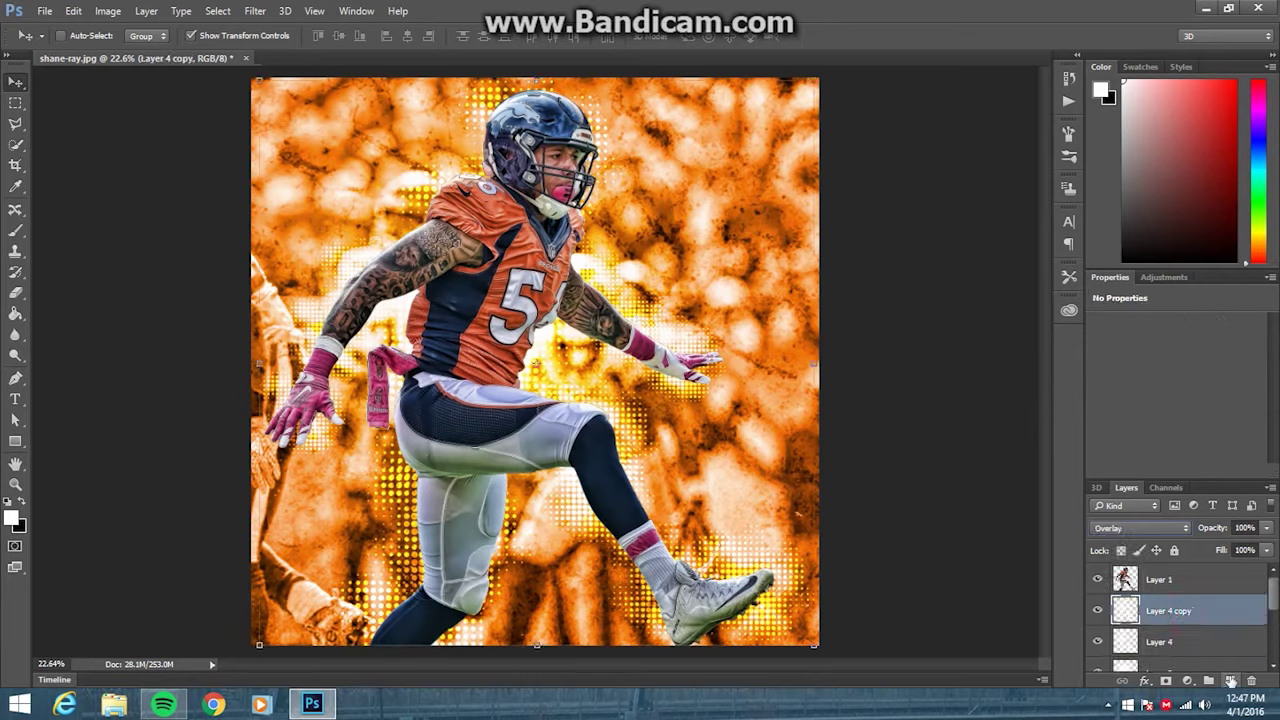
- Stamp white speckles across the background on Layer 5 with a 2500 px splatter brush
click(16, 251)
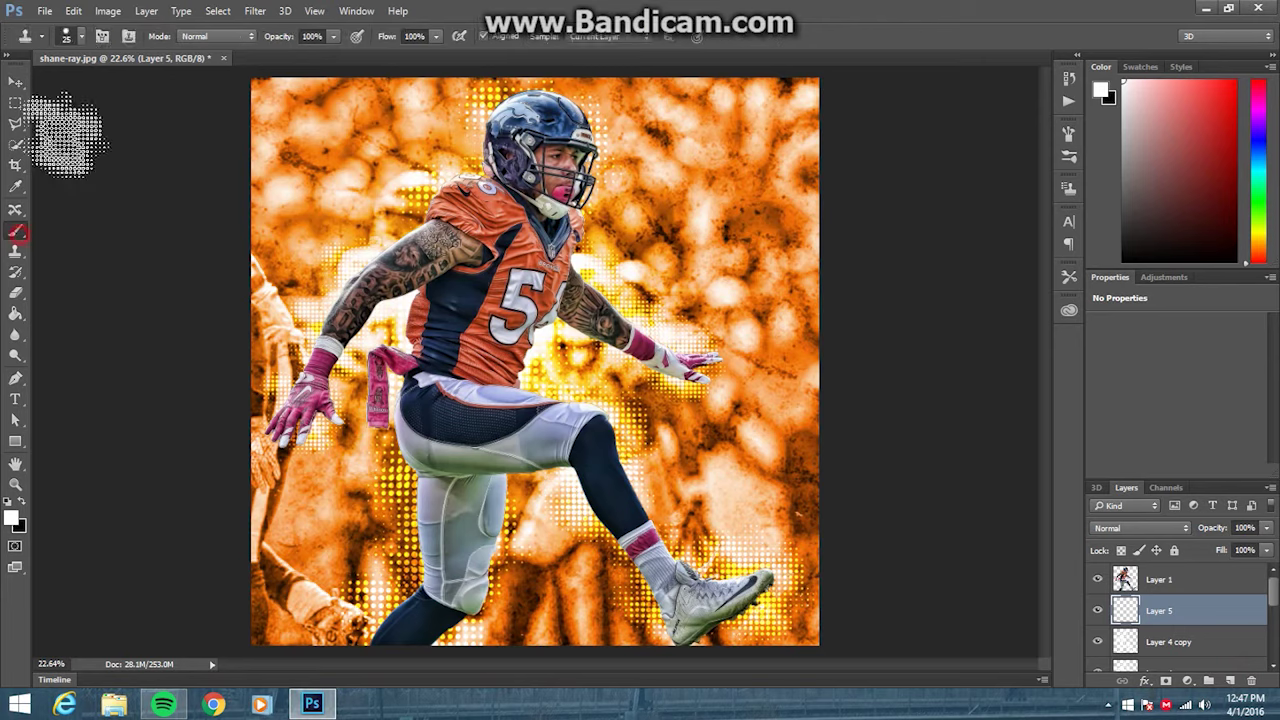
click(84, 37)
scroll(218, 486, down, 2)
scroll(220, 486, down, 2)
scroll(205, 530, down, 2)
click(113, 518)
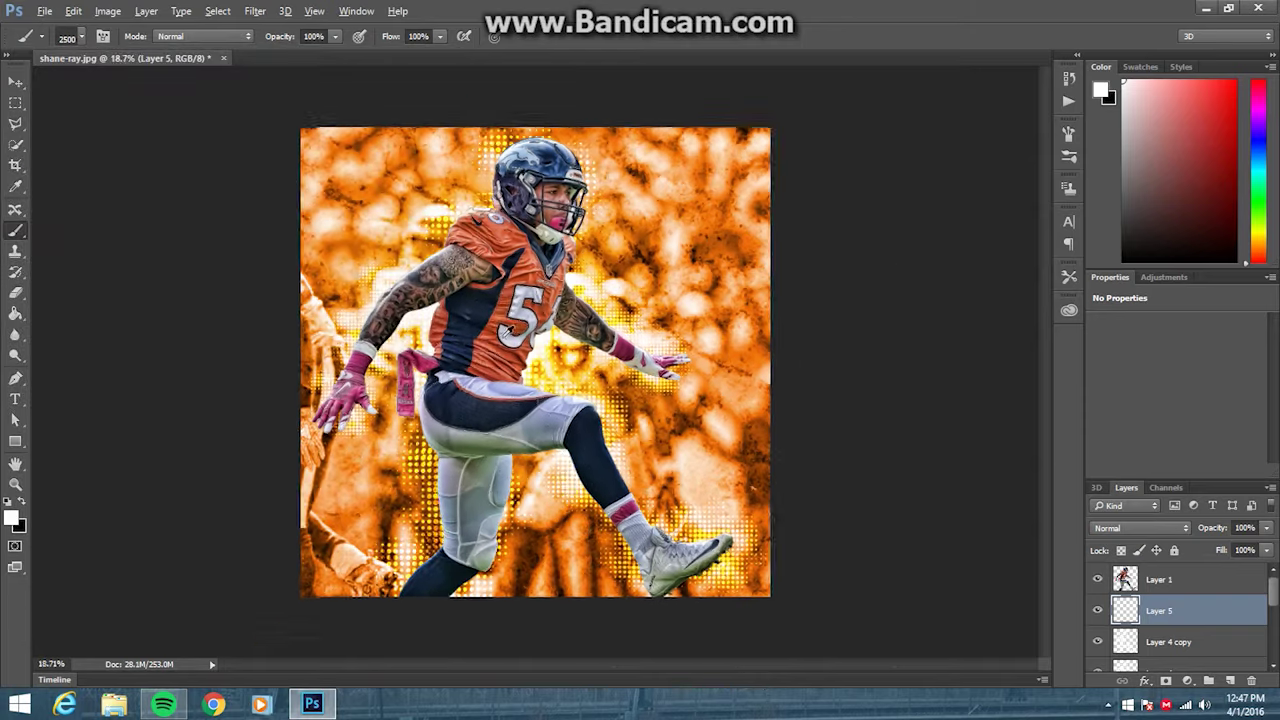
scroll(535, 360, down, 1)
click(555, 340)
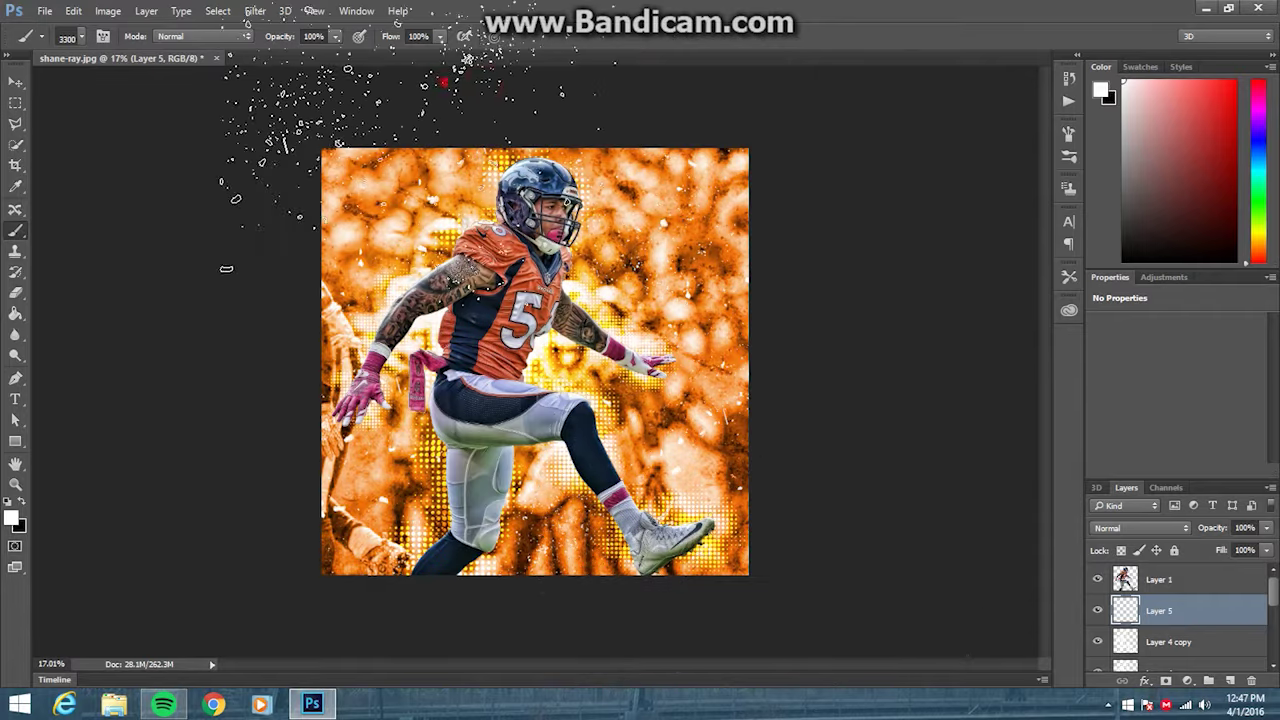
- Blend Layer 5 as Overlay and duplicate it as Layer 5 copy
click(1104, 530)
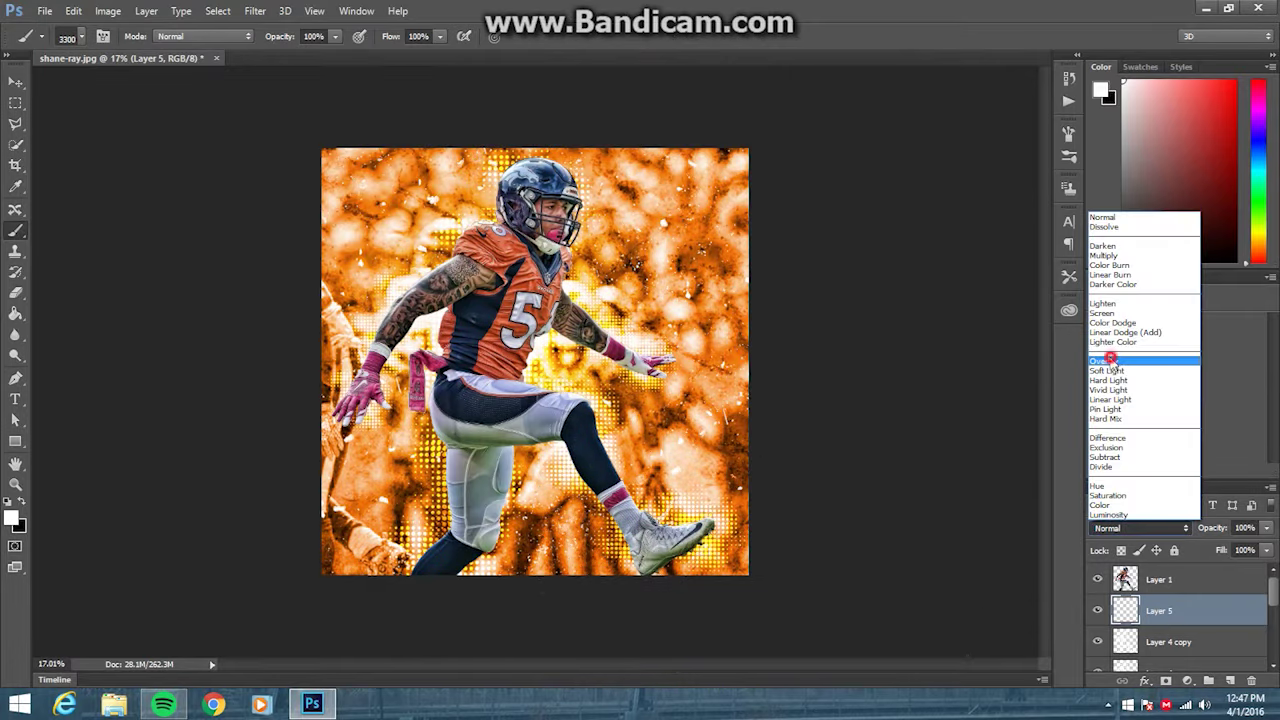
click(1110, 360)
right_click(1155, 607)
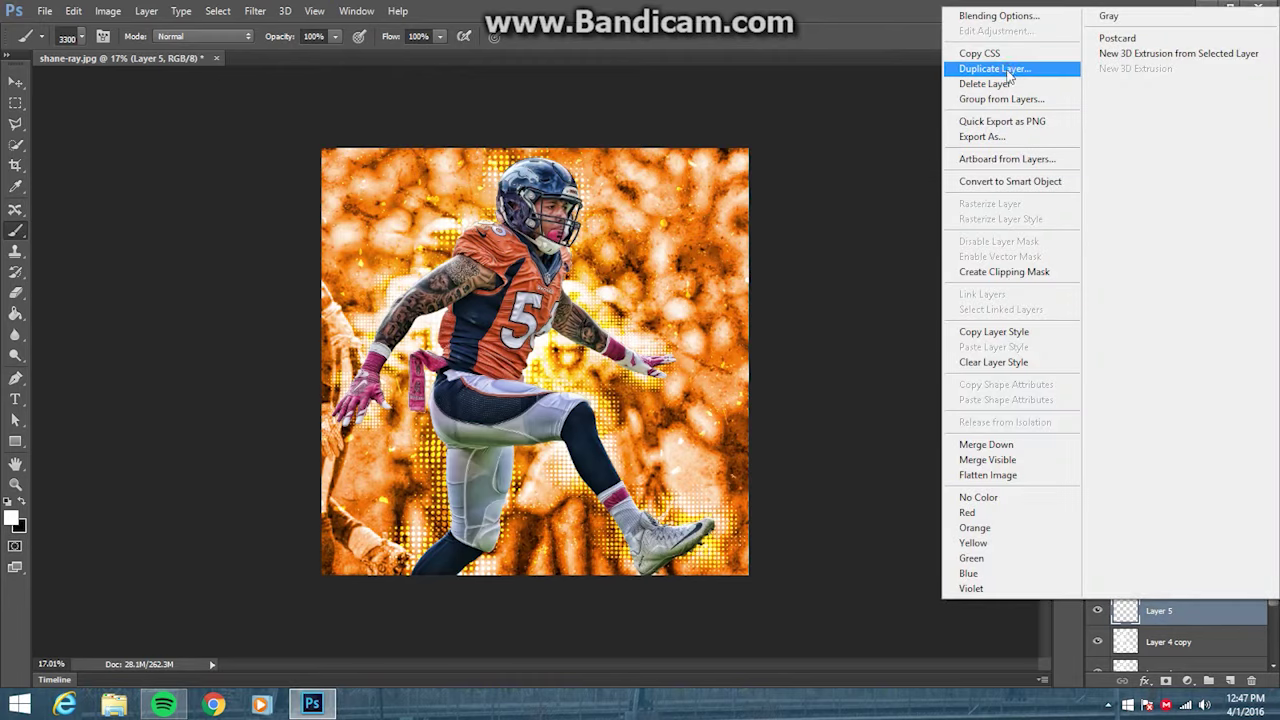
click(995, 68)
click(777, 209)
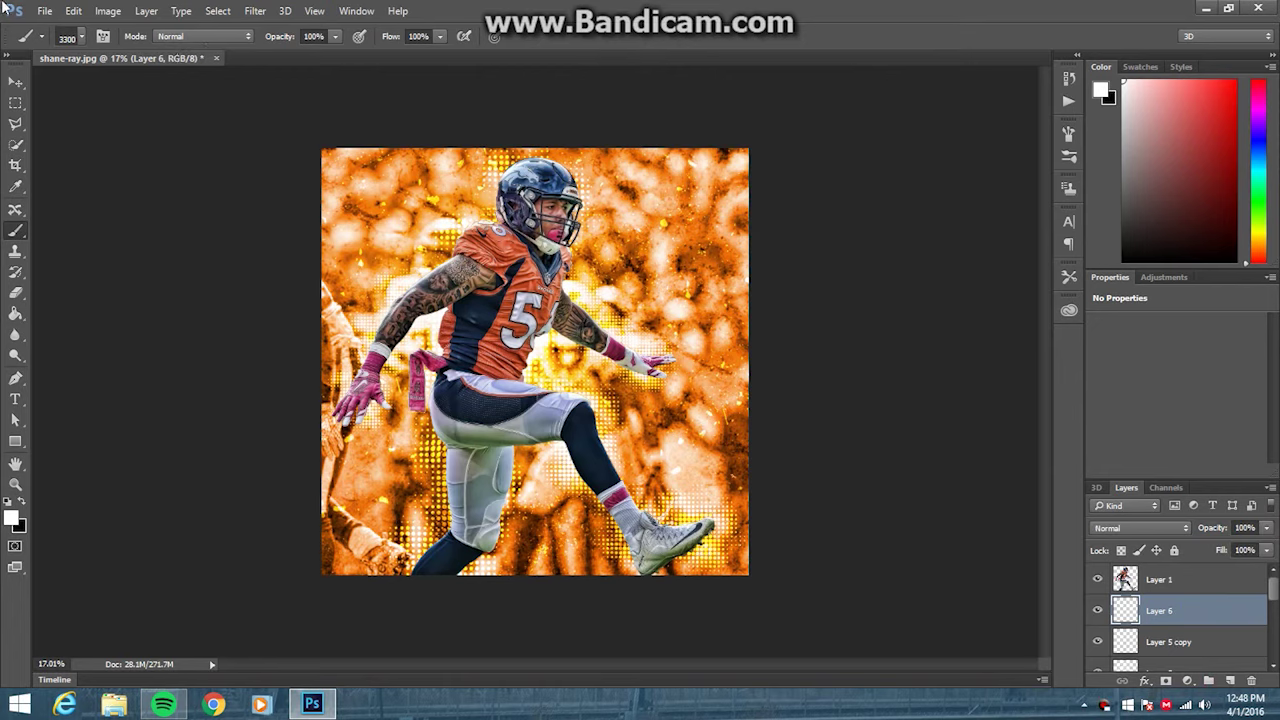
- Choose a large splatter brush, around 1512 px, from the Brush Preset picker
click(81, 37)
scroll(265, 380, down, 1)
scroll(270, 390, down, 1)
scroll(277, 398, down, 2)
scroll(277, 398, down, 1)
scroll(270, 400, down, 1)
scroll(265, 402, down, 1)
scroll(268, 505, down, 3)
scroll(268, 505, down, 1)
scroll(280, 495, down, 1)
scroll(295, 480, down, 2)
scroll(313, 460, down, 2)
scroll(310, 460, down, 2)
scroll(323, 490, down, 1)
scroll(310, 520, down, 2)
scroll(298, 553, down, 1)
scroll(298, 554, down, 2)
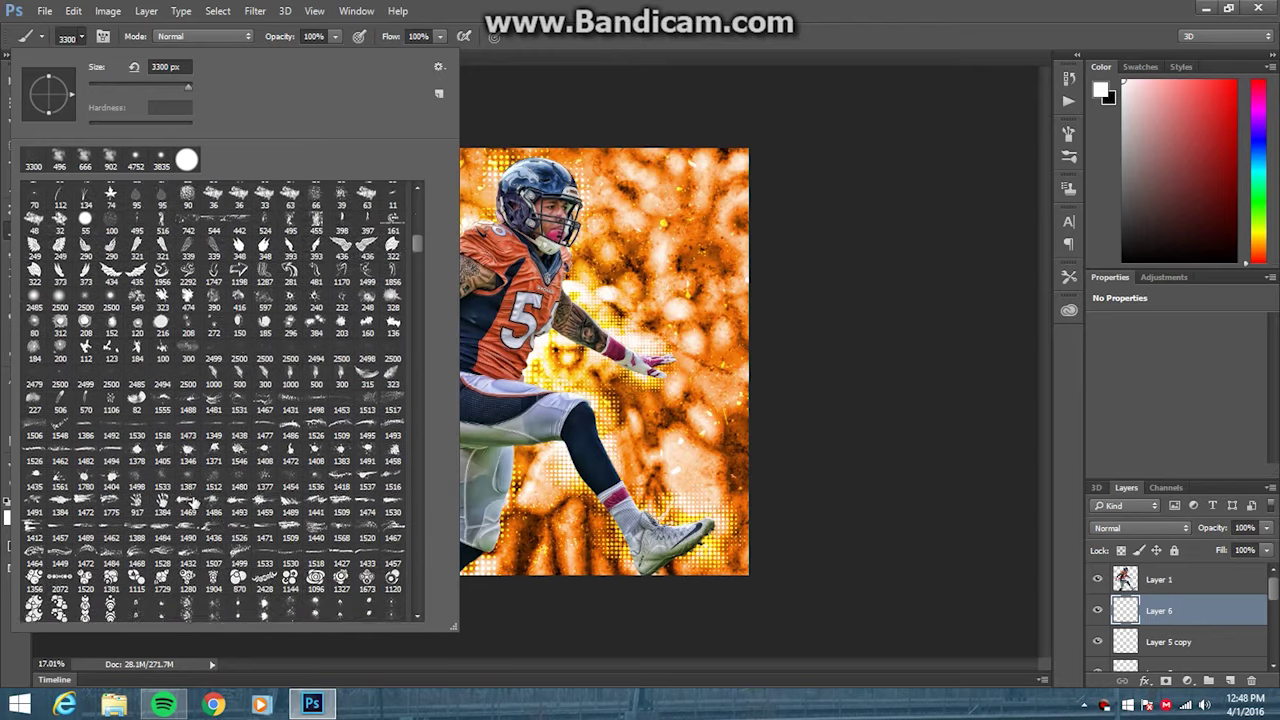
scroll(215, 478, down, 2)
click(214, 416)
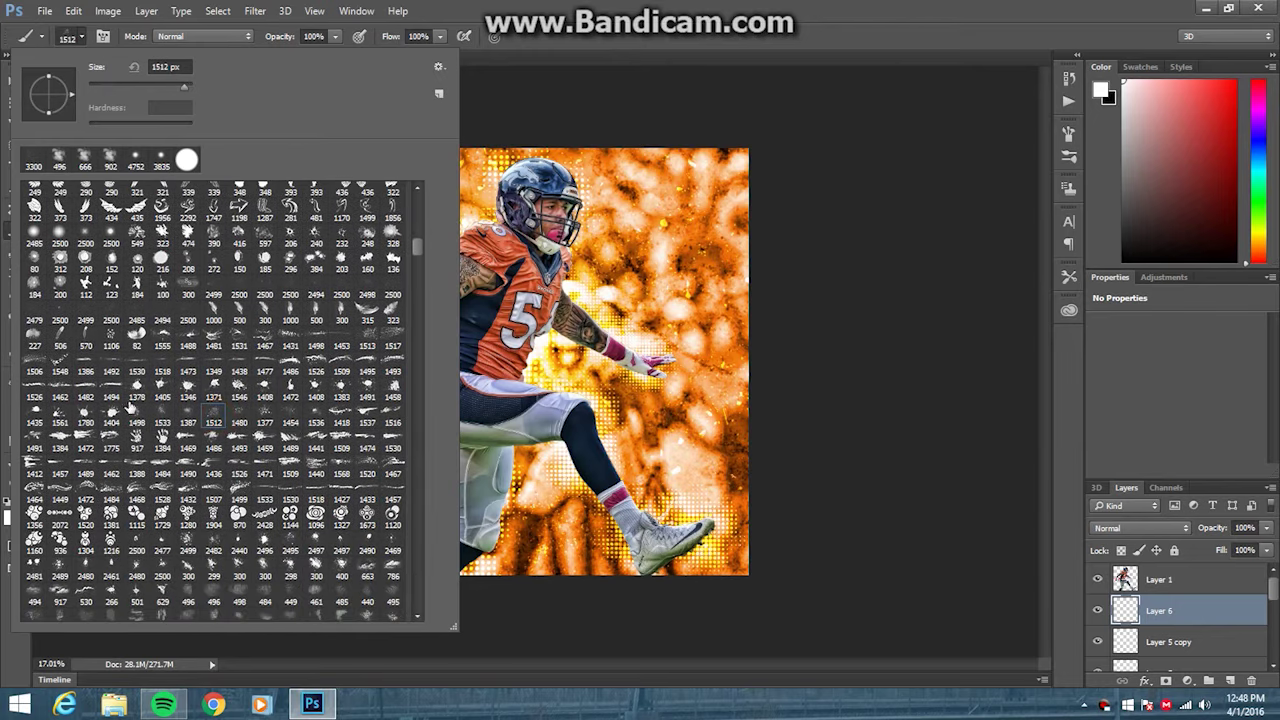
scroll(200, 460, down, 2)
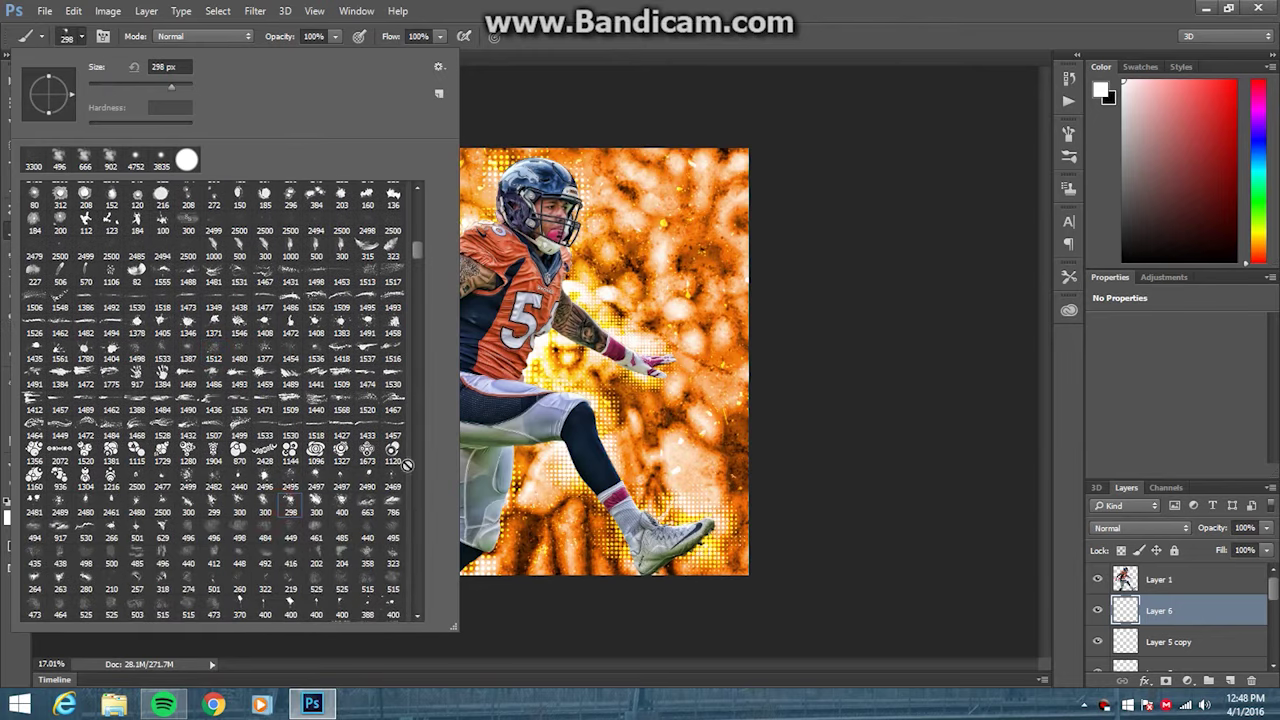
double_click(381, 273)
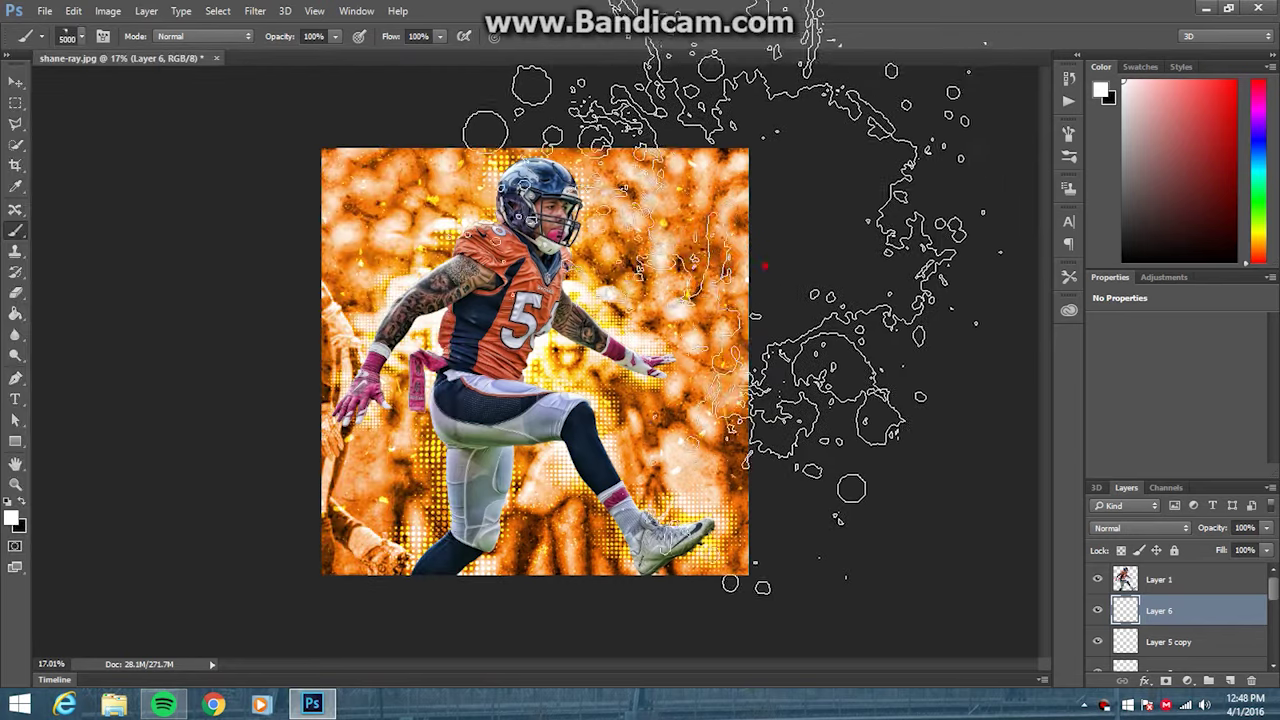
- Stamp a white splatter on Layer 6, blend it in Overlay, and add empty Layer 7
click(765, 266)
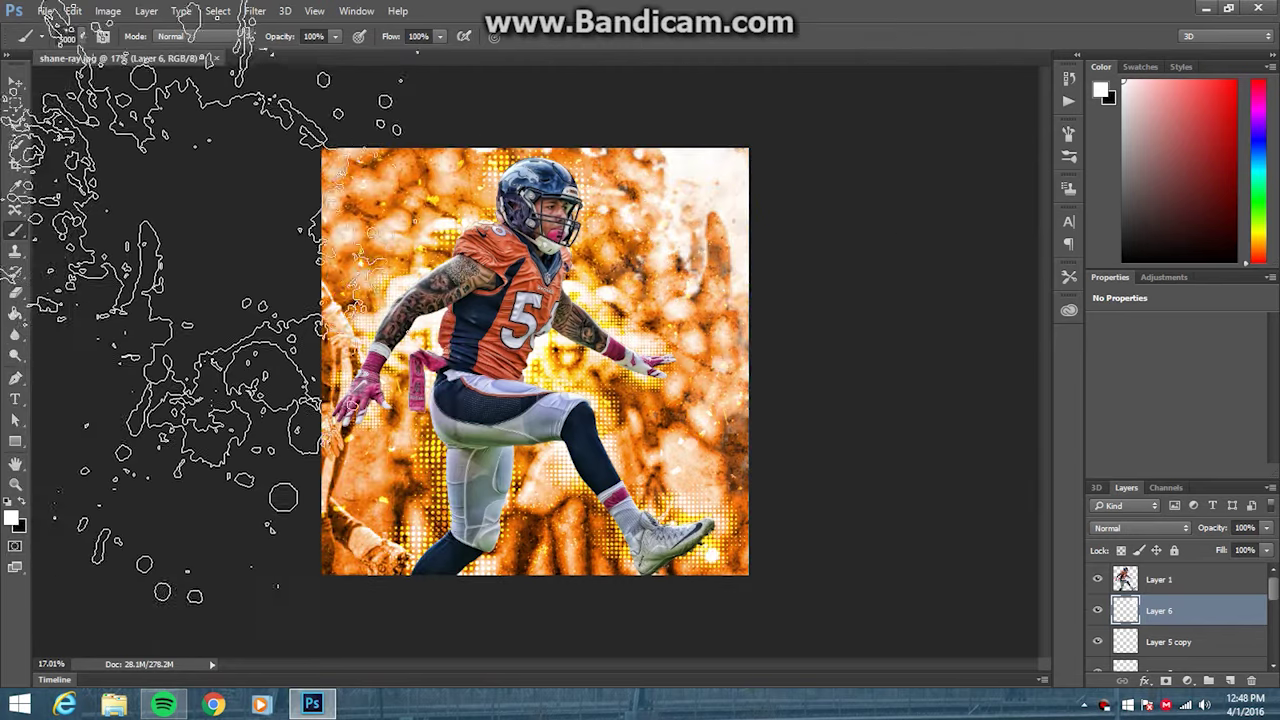
scroll(390, 590, down, 1)
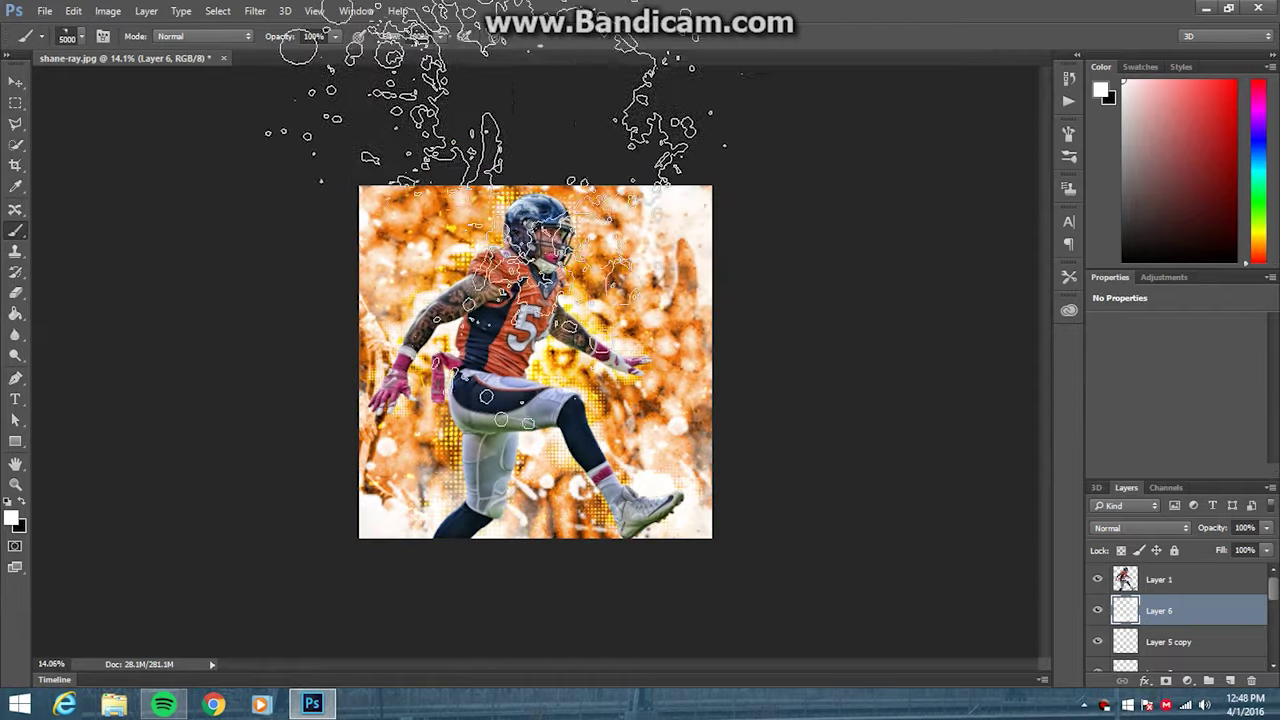
click(1140, 527)
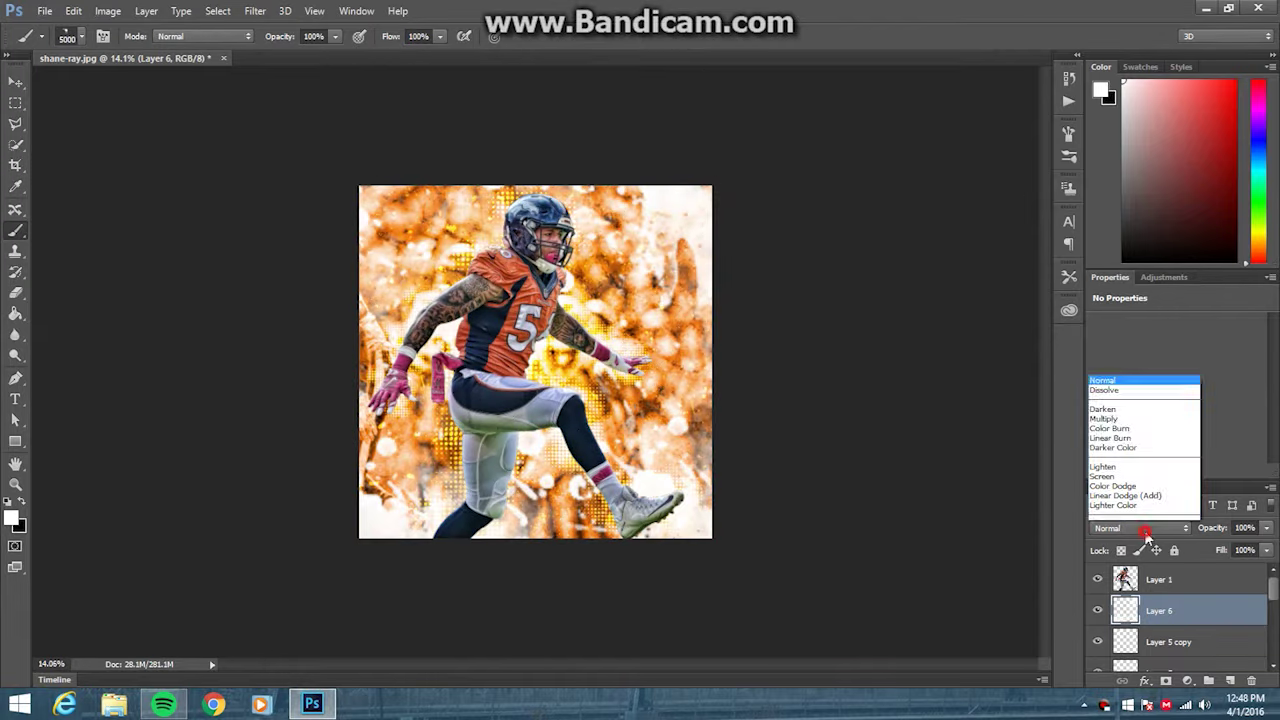
click(1120, 362)
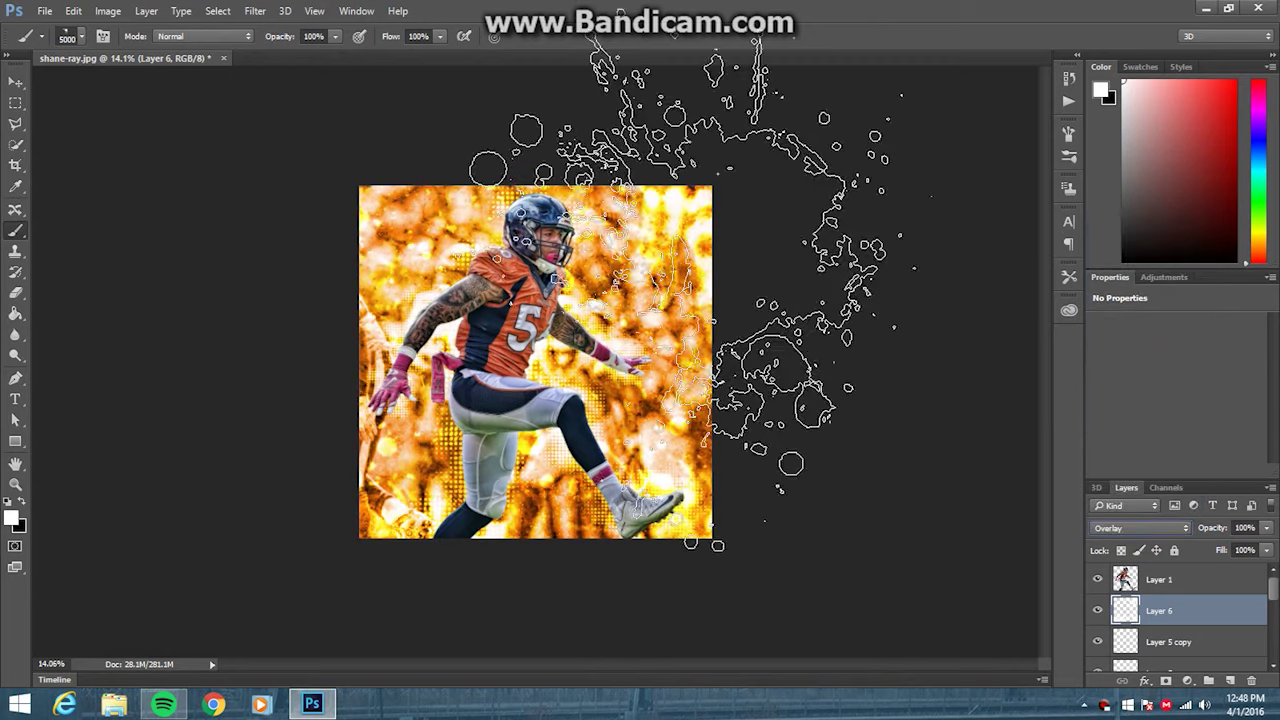
scroll(728, 286, up, 5)
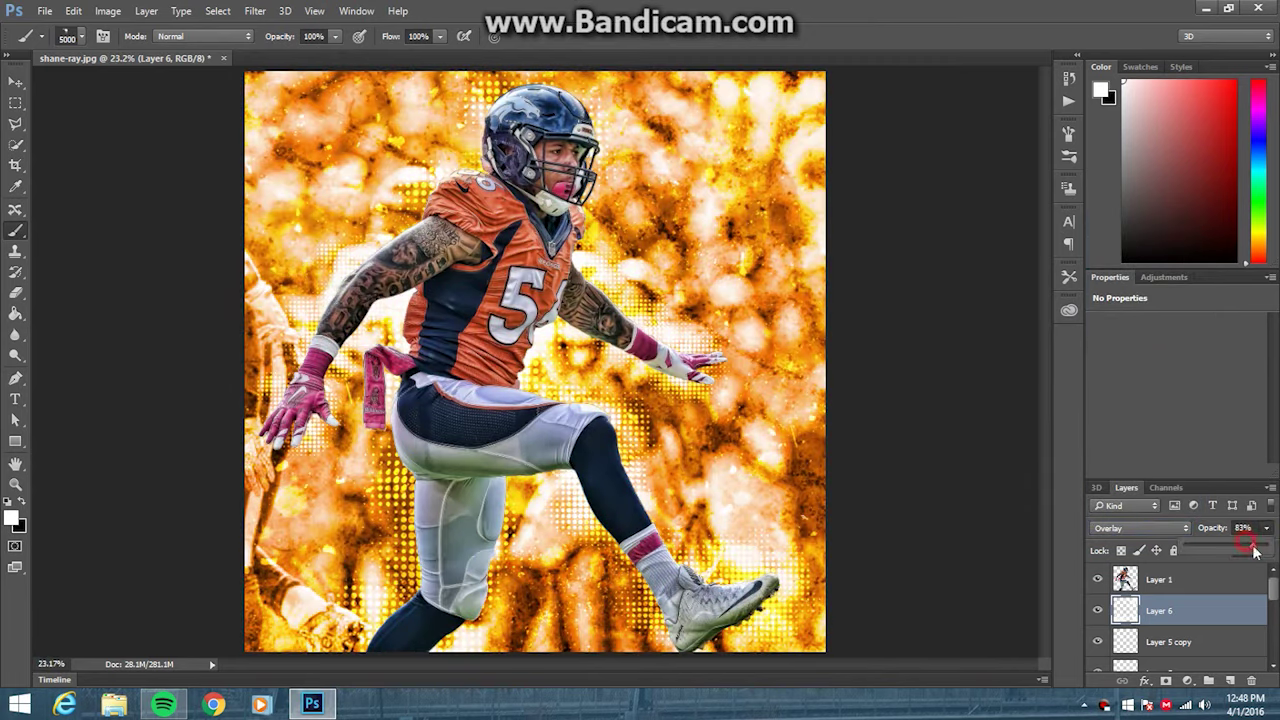
click(1097, 612)
click(1097, 614)
click(16, 84)
click(1232, 680)
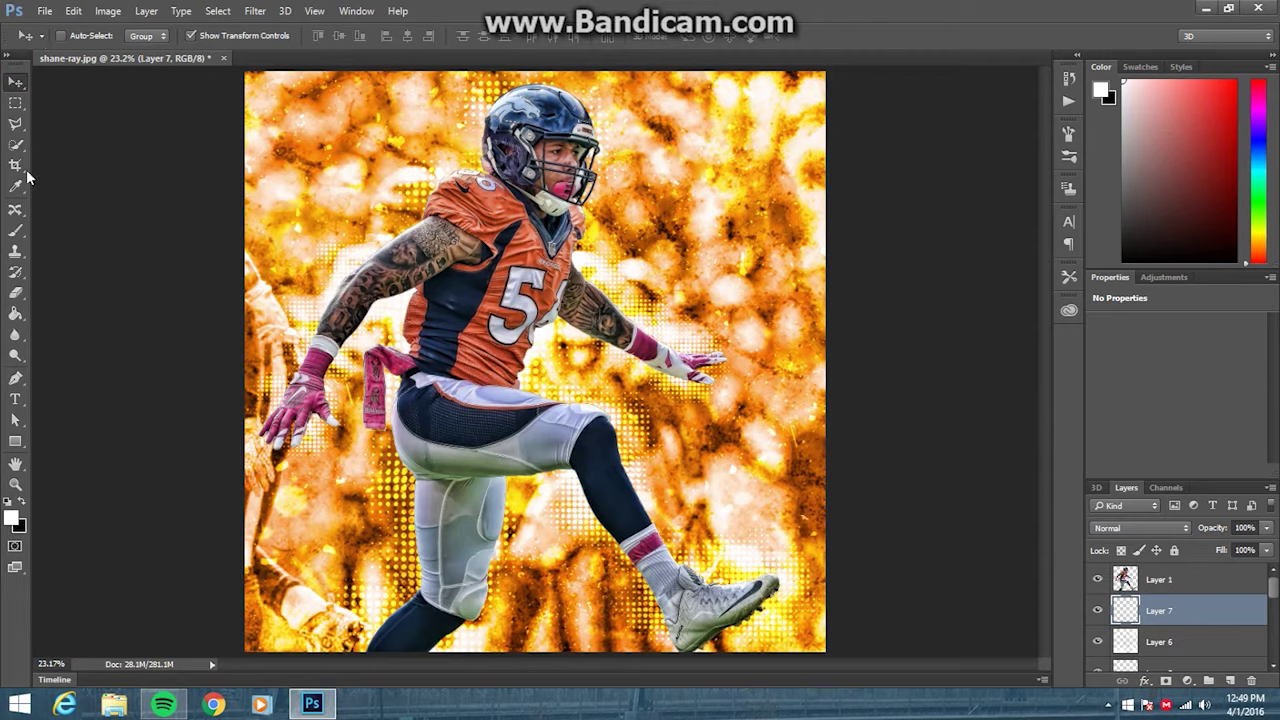
- With the Brush tool, browse the canvas brush presets and pick a 652 px splatter brush
click(16, 232)
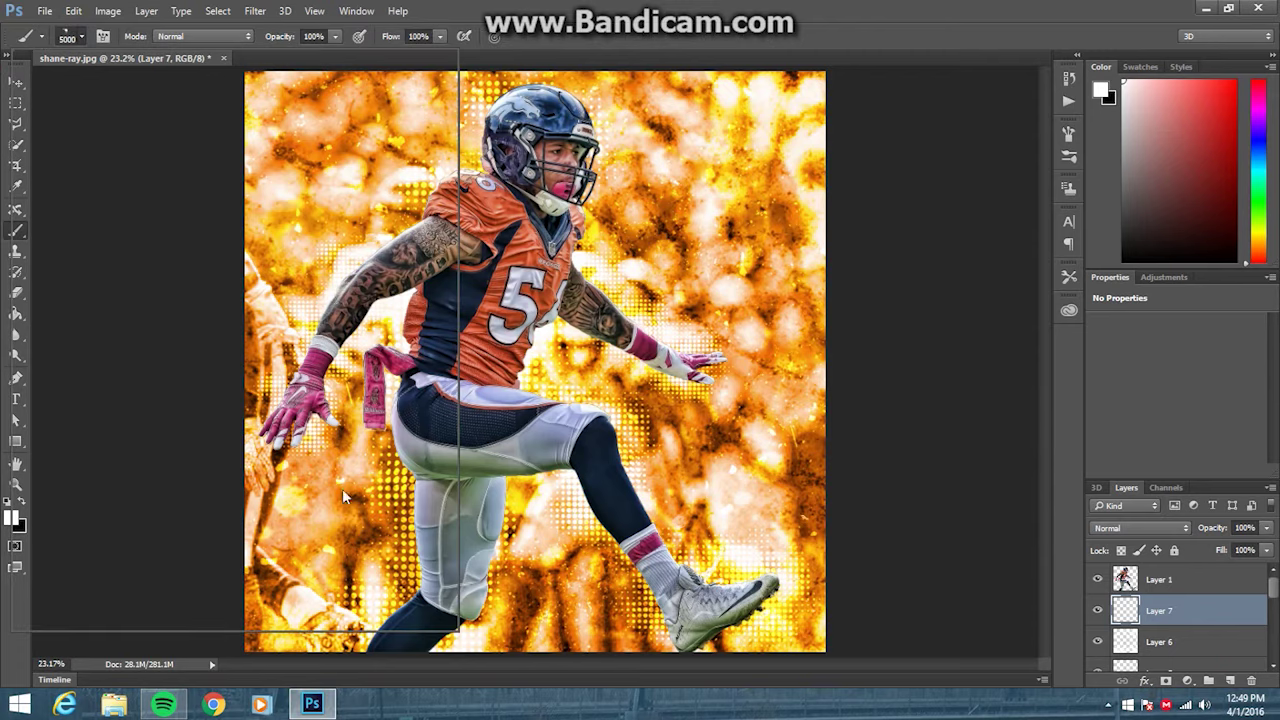
right_click(243, 443)
scroll(273, 496, down, 2)
scroll(215, 547, down, 1)
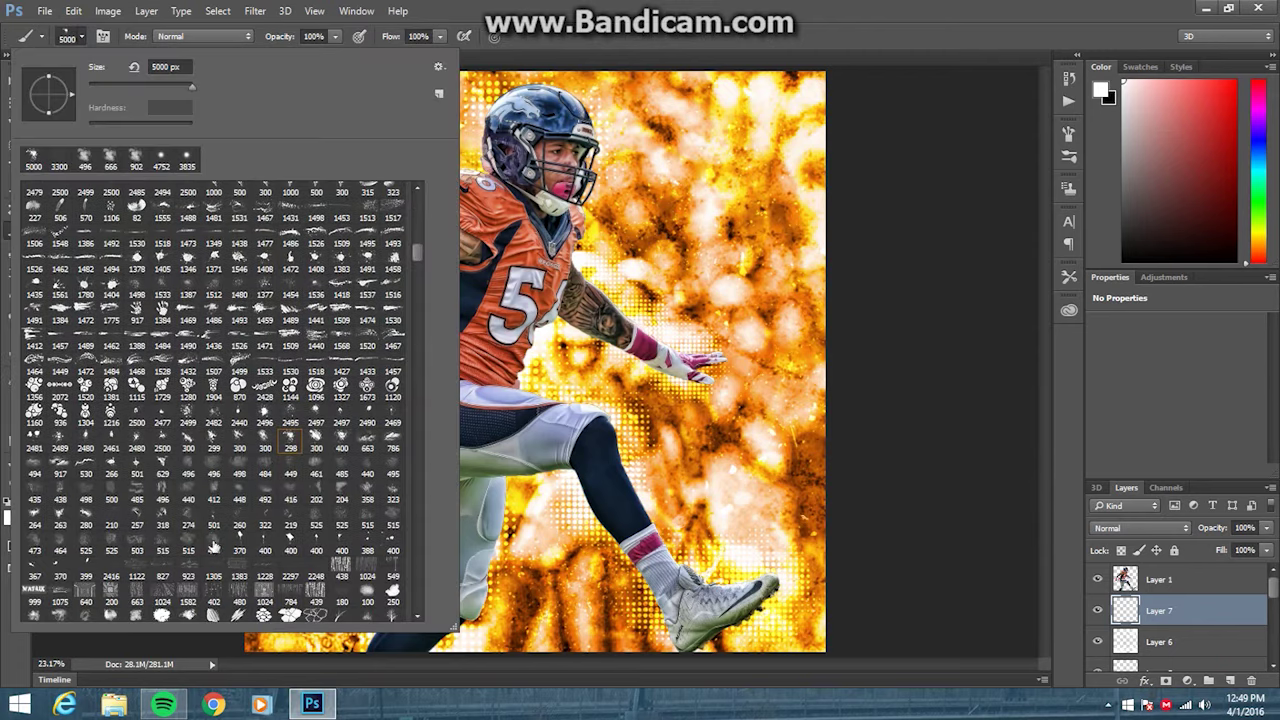
scroll(290, 440, down, 2)
scroll(288, 460, down, 2)
scroll(286, 480, down, 2)
scroll(283, 516, down, 2)
scroll(270, 525, down, 2)
scroll(250, 535, down, 1)
scroll(225, 548, down, 2)
scroll(200, 560, down, 1)
scroll(195, 560, down, 1)
scroll(190, 555, down, 2)
scroll(186, 550, down, 2)
scroll(182, 545, down, 2)
scroll(200, 530, down, 3)
scroll(260, 480, down, 3)
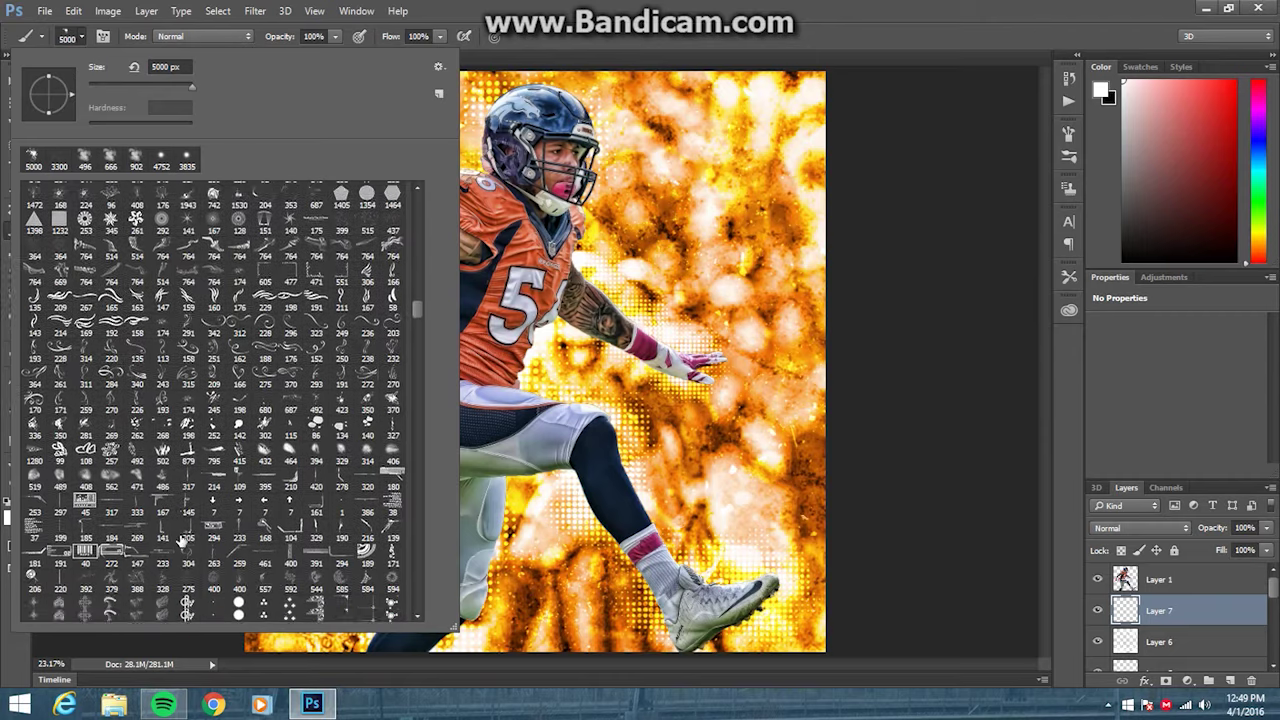
scroll(330, 420, down, 2)
scroll(420, 335, down, 2)
scroll(415, 322, down, 3)
scroll(417, 333, down, 1)
scroll(416, 335, down, 3)
scroll(415, 338, down, 3)
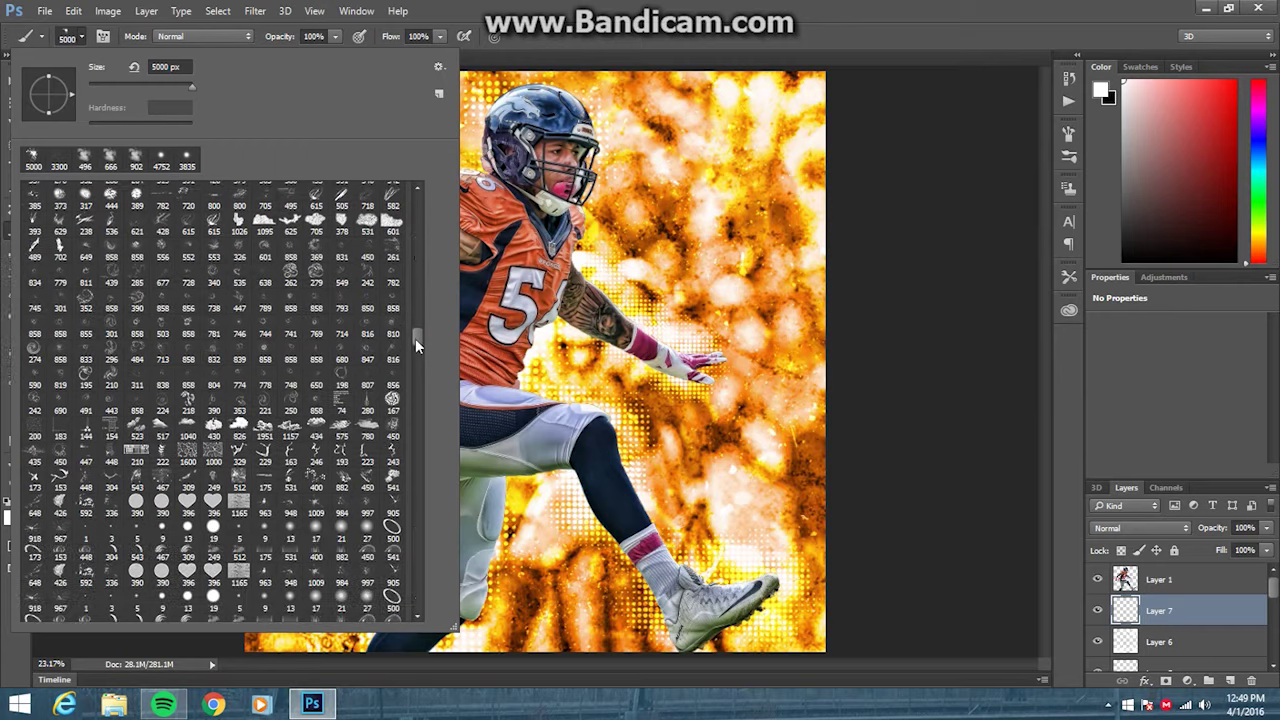
scroll(413, 355, down, 2)
scroll(408, 370, down, 3)
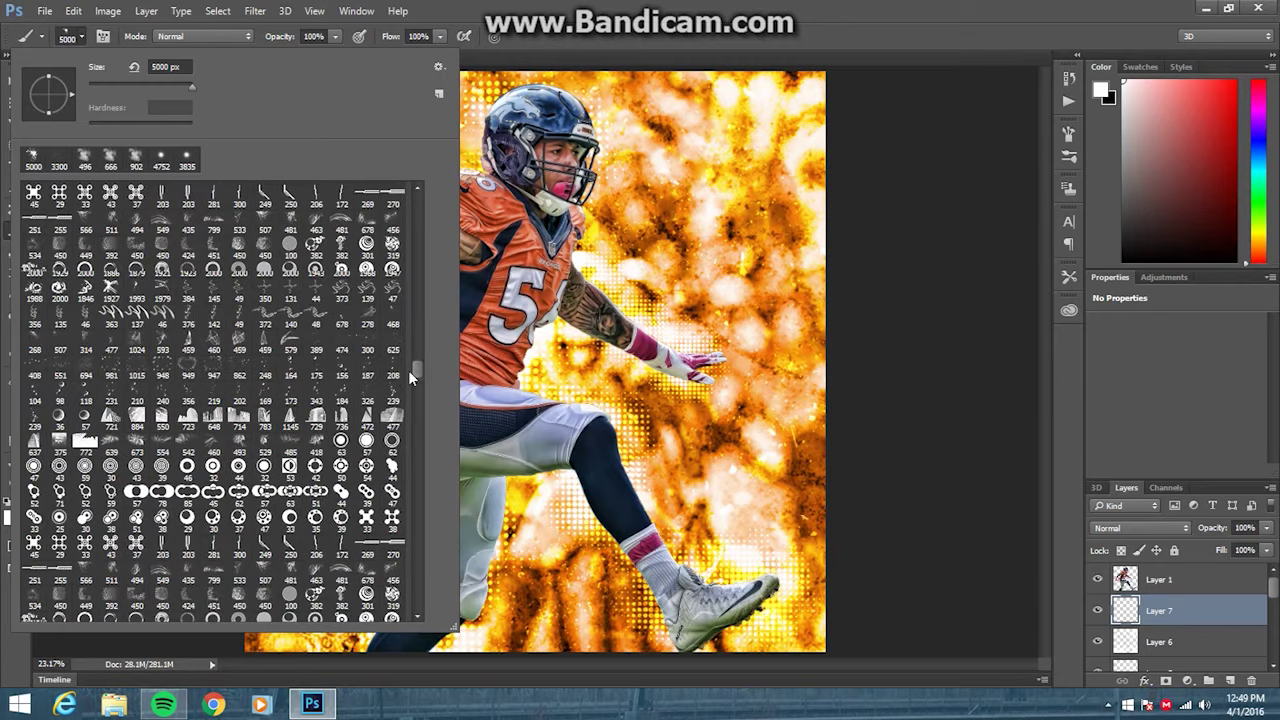
scroll(408, 371, down, 3)
scroll(408, 440, down, 3)
scroll(419, 537, down, 10)
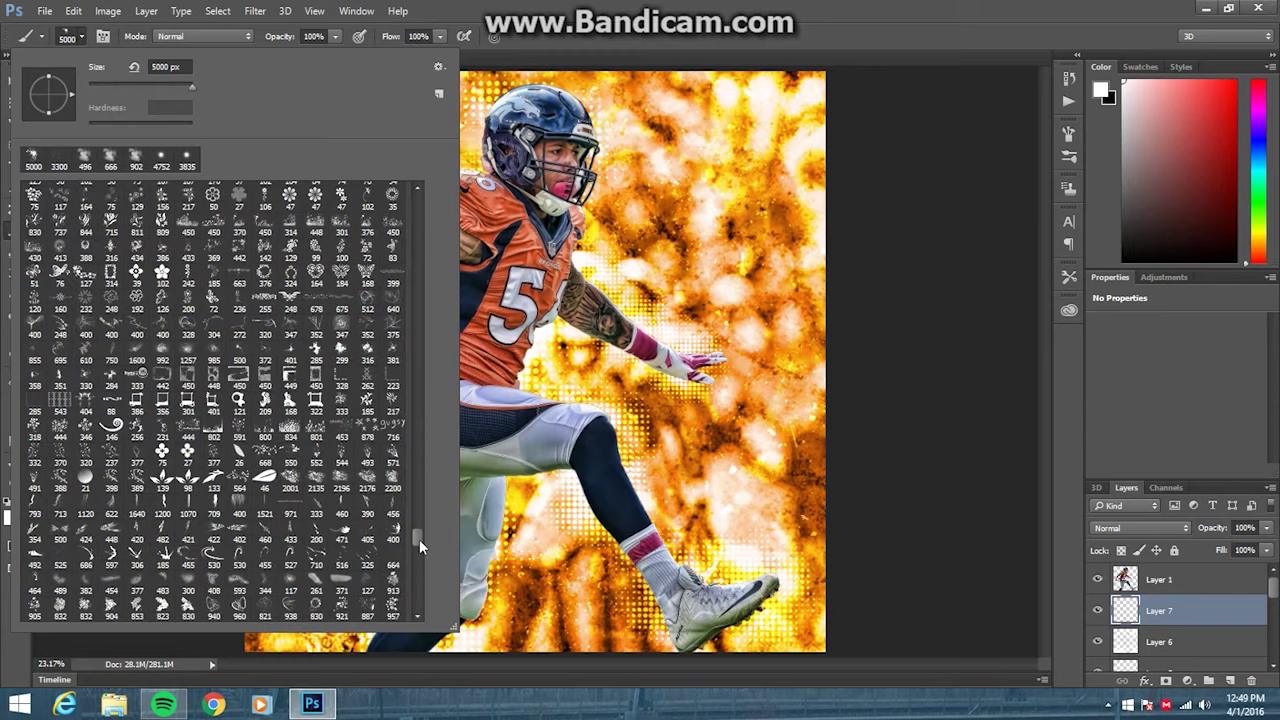
scroll(416, 575, down, 5)
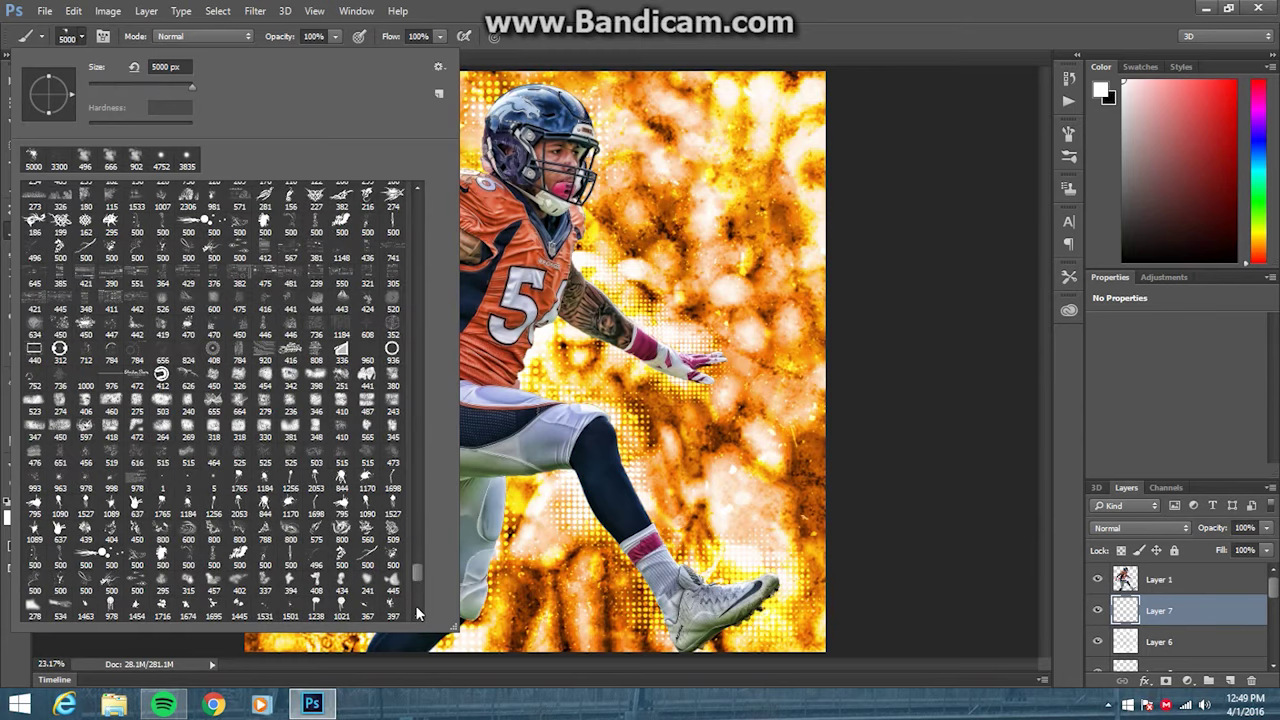
scroll(415, 605, down, 3)
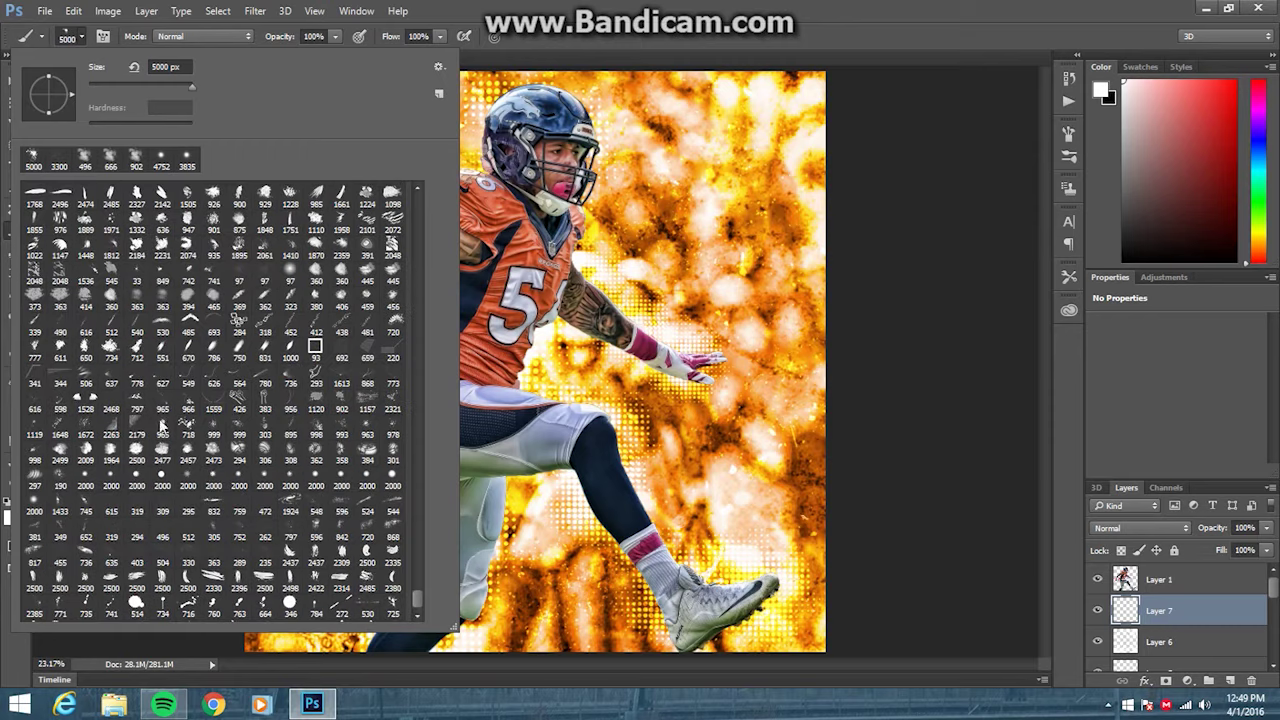
click(115, 330)
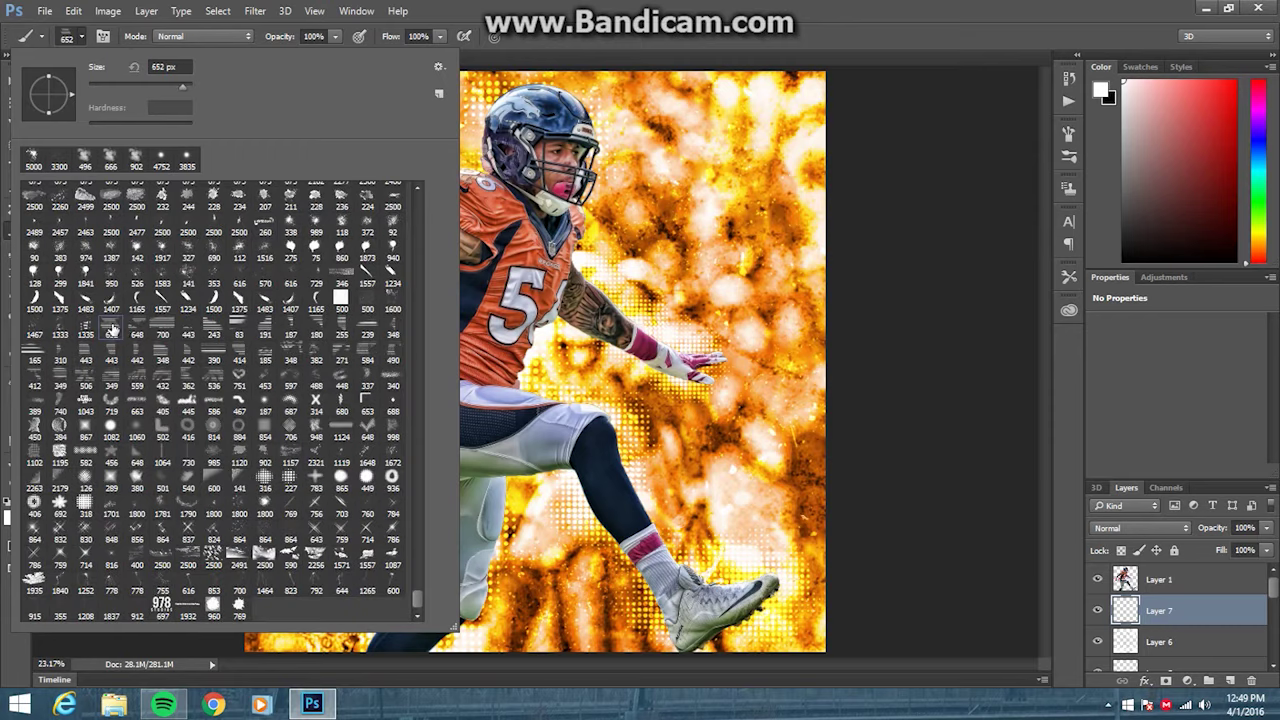
- Switch to the large 1168 px diagonal streak brush tip and close the picker
scroll(100, 370, up, 1)
scroll(98, 350, up, 2)
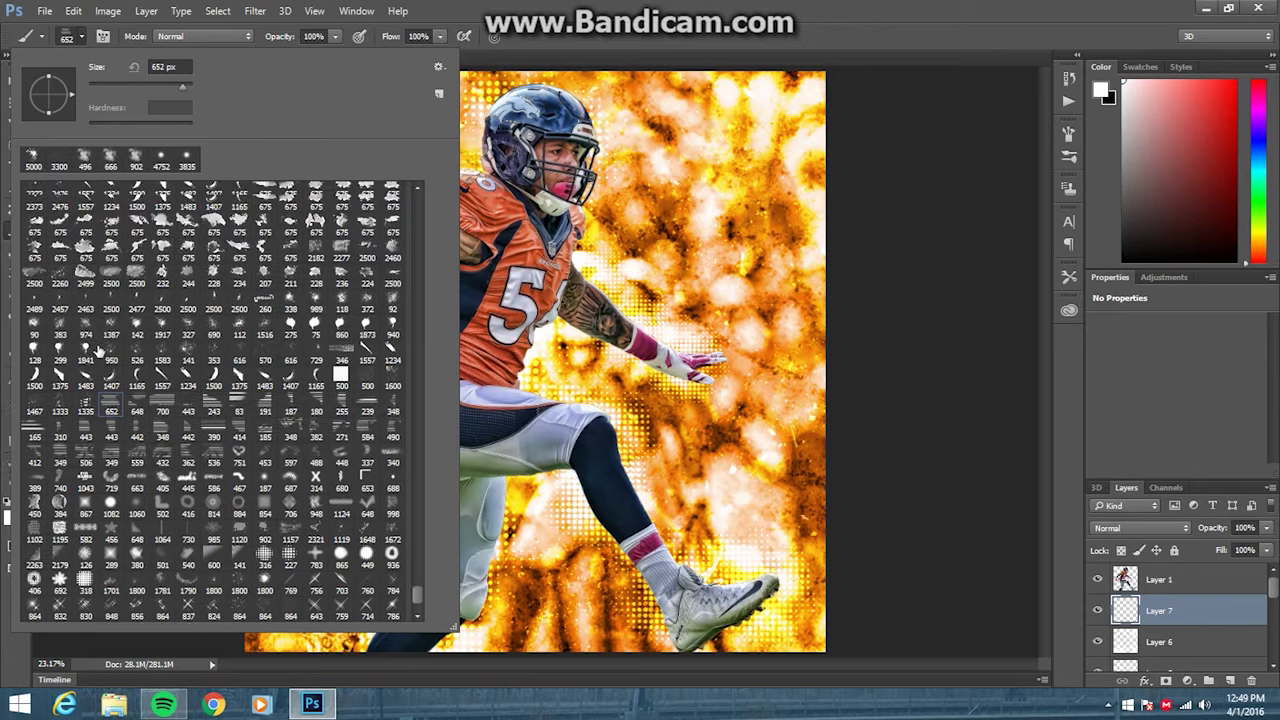
scroll(98, 350, up, 4)
scroll(98, 350, up, 3)
scroll(98, 350, up, 4)
scroll(98, 350, up, 3)
scroll(98, 348, up, 2)
scroll(60, 340, up, 2)
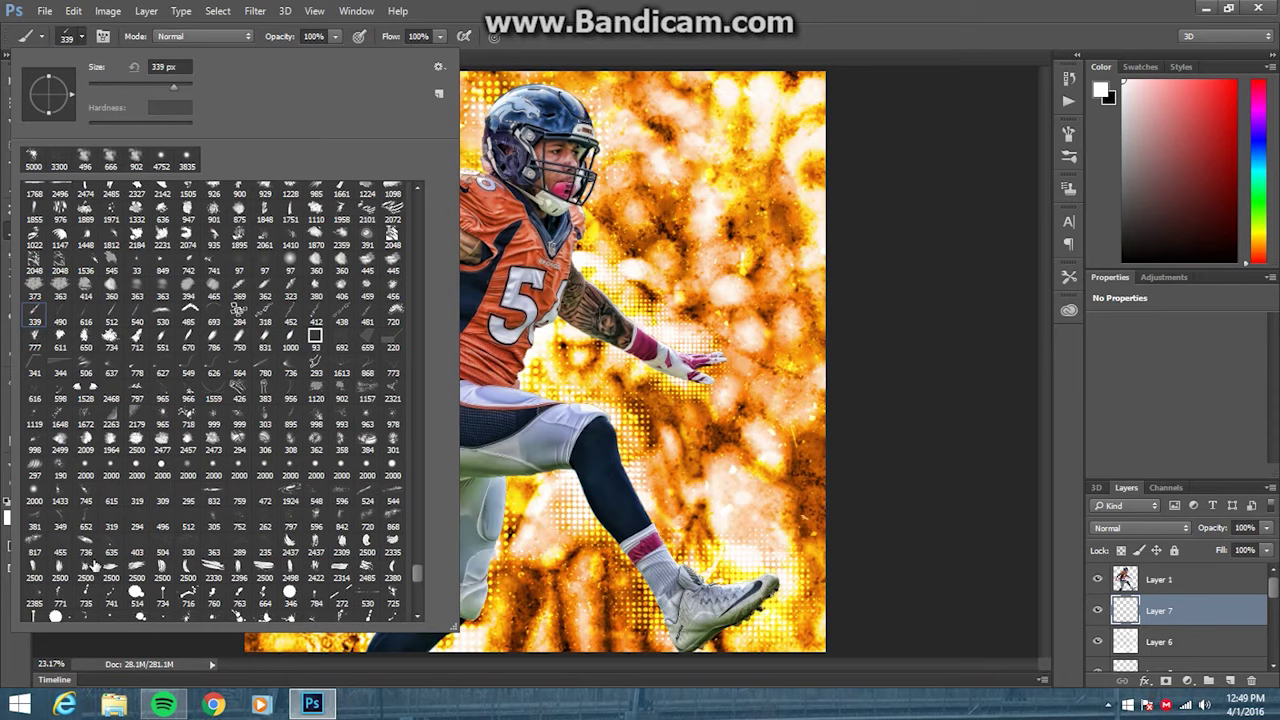
scroll(140, 440, up, 2)
scroll(75, 285, up, 2)
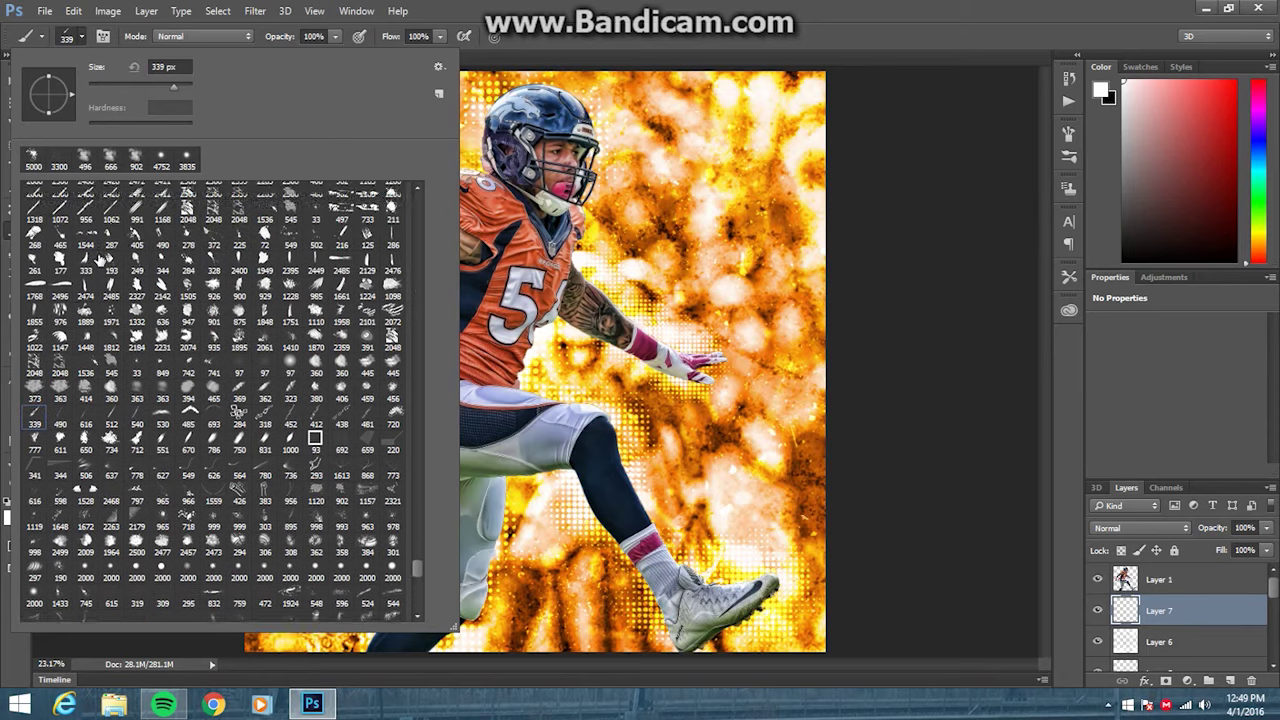
scroll(100, 300, up, 2)
scroll(120, 300, up, 1)
scroll(150, 290, up, 1)
click(162, 264)
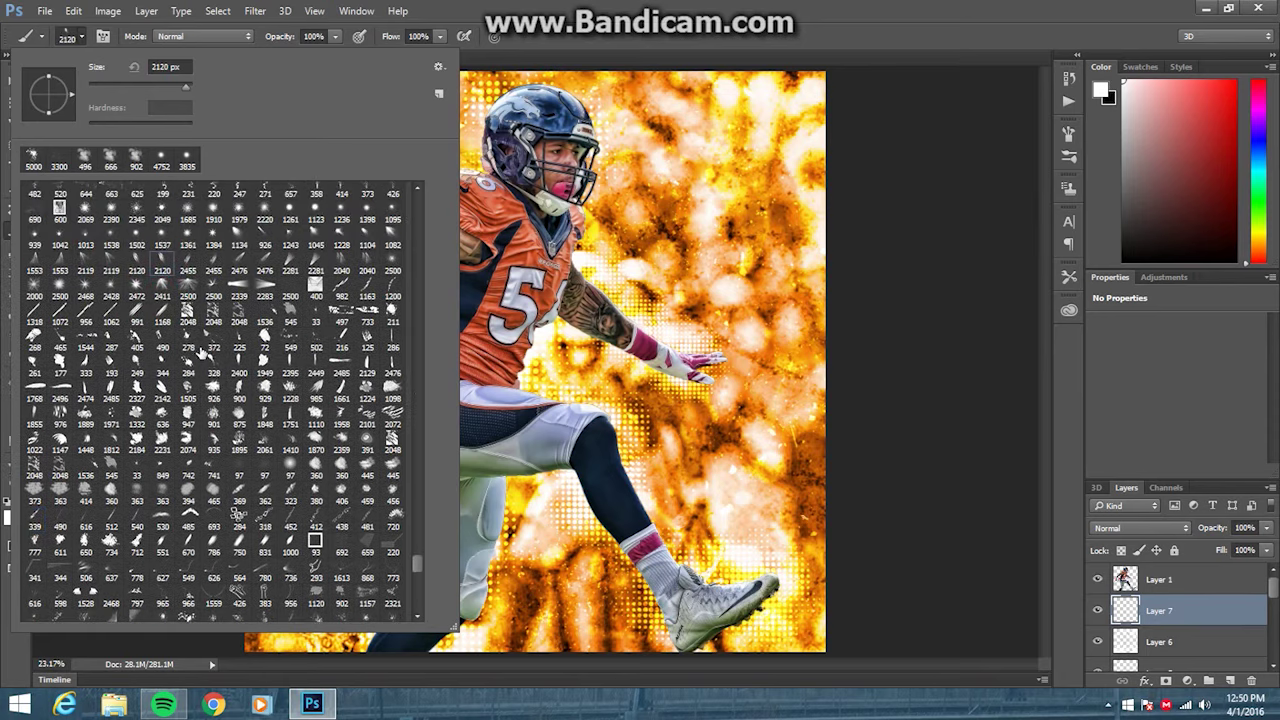
key(Return)
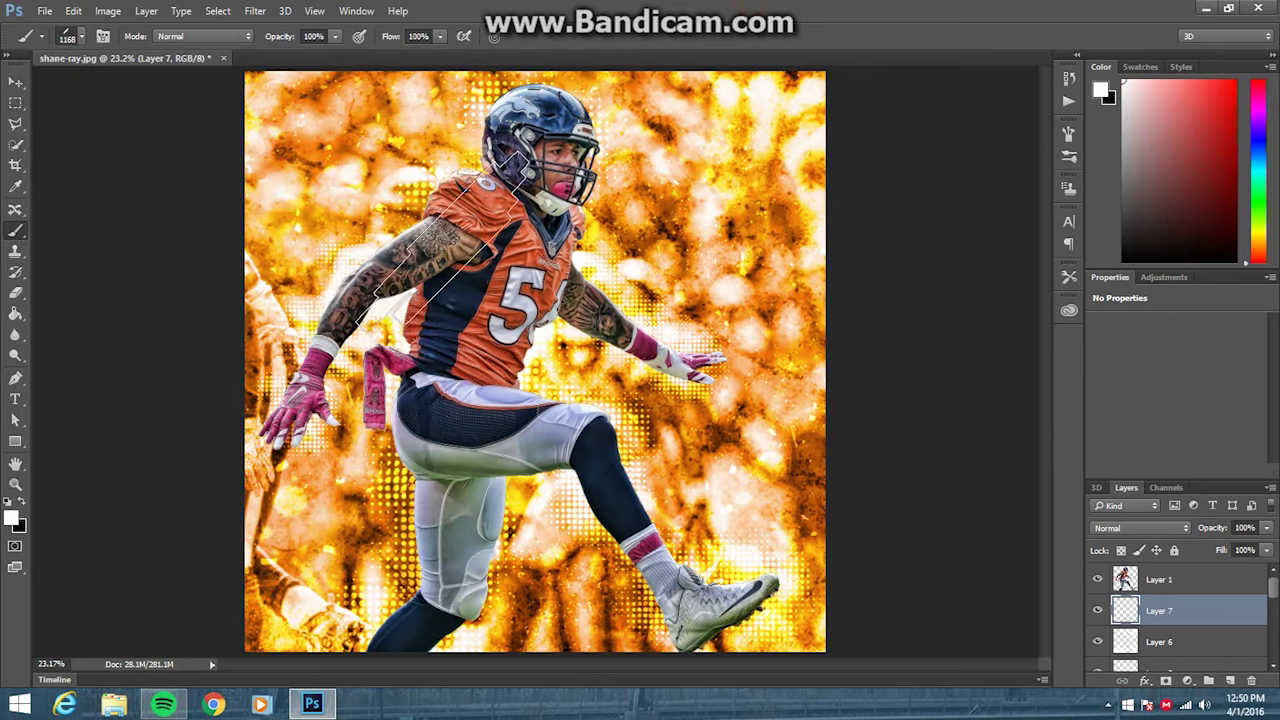
- Flip the streak brush tip horizontally and enlarge it to 1588 px in the Brush panel
click(1069, 135)
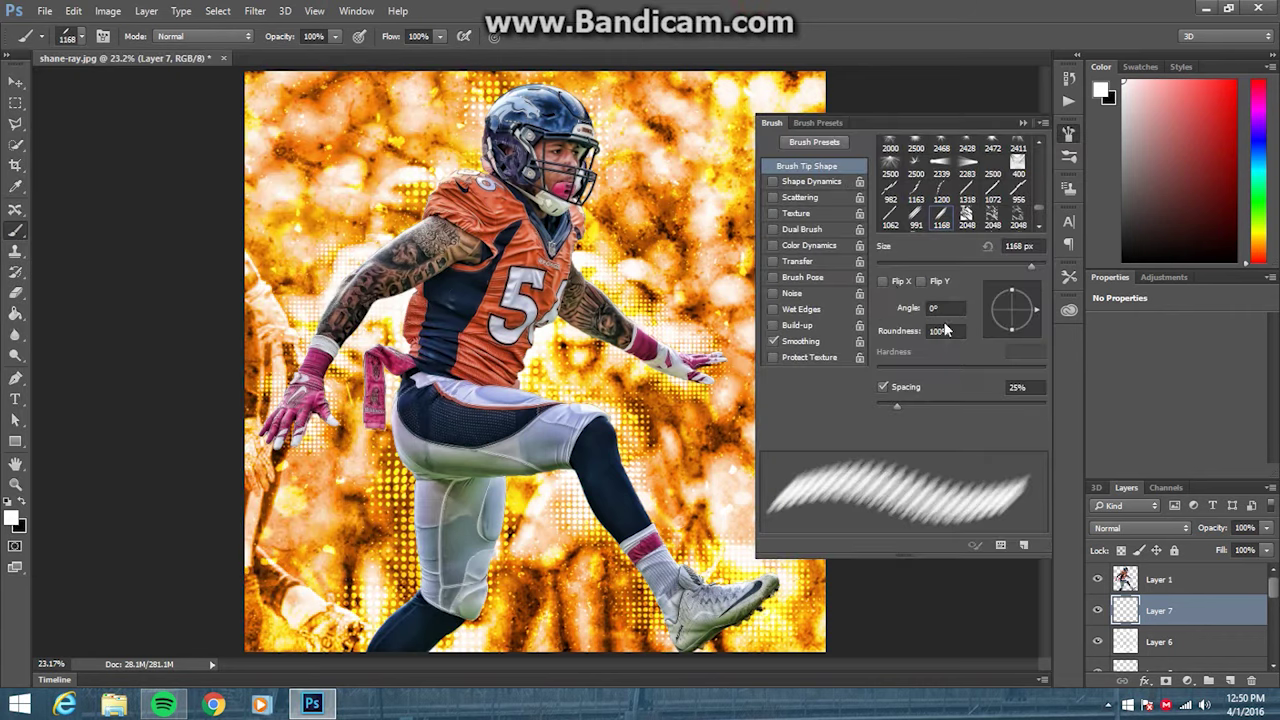
click(886, 282)
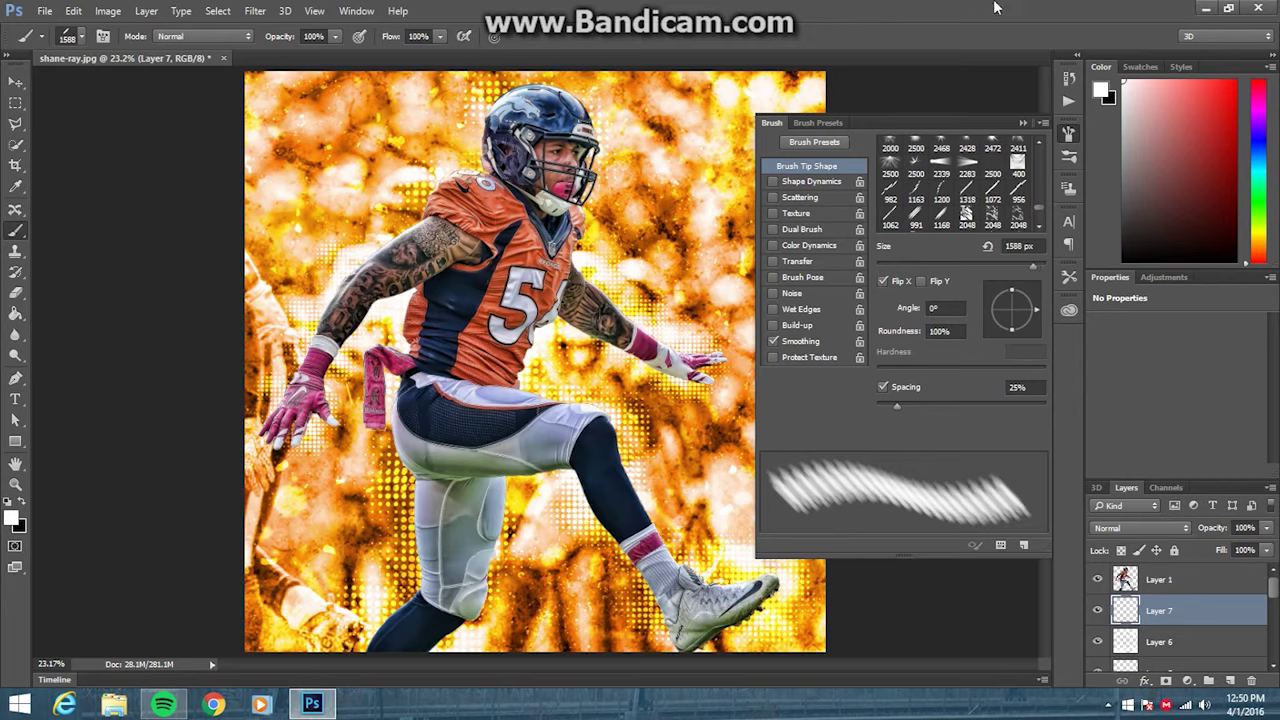
click(1069, 134)
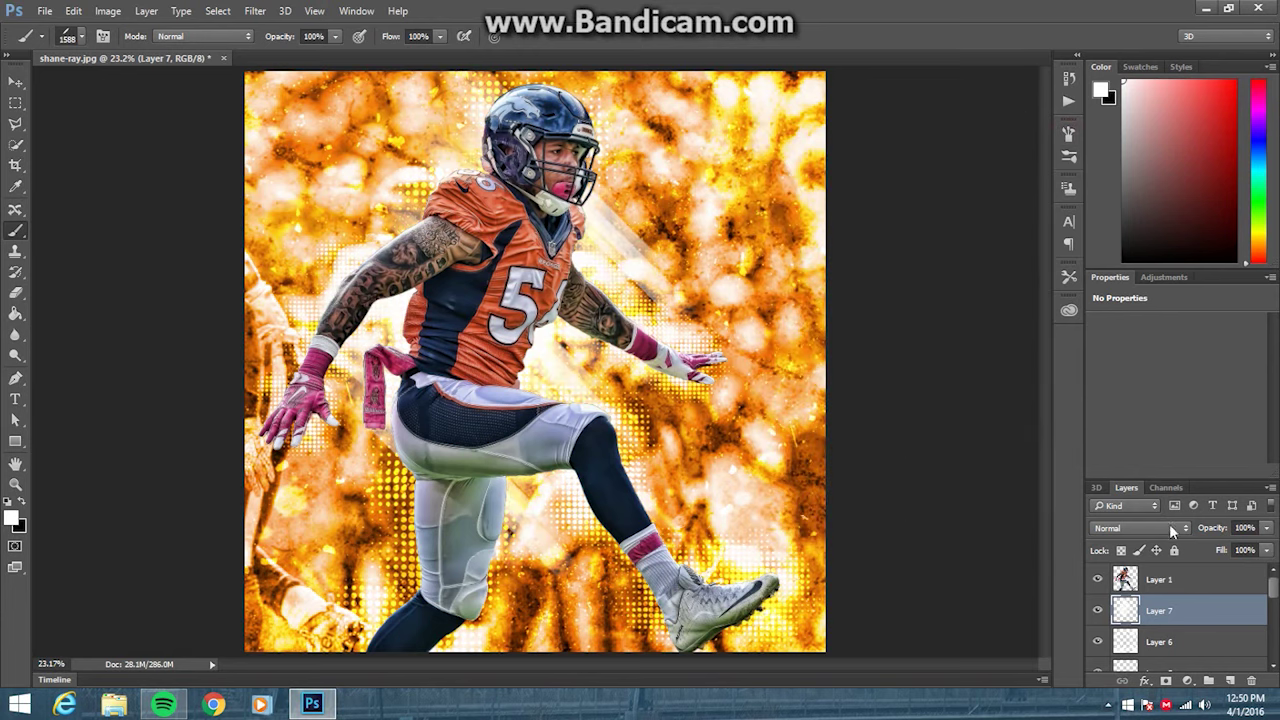
- Hide the player layer and try diagonal white strokes on Layer 7, undoing them
click(1097, 579)
mouse_move(515, 215)
mouse_down()
mouse_move(537, 200)
mouse_move(345, 580)
mouse_up()
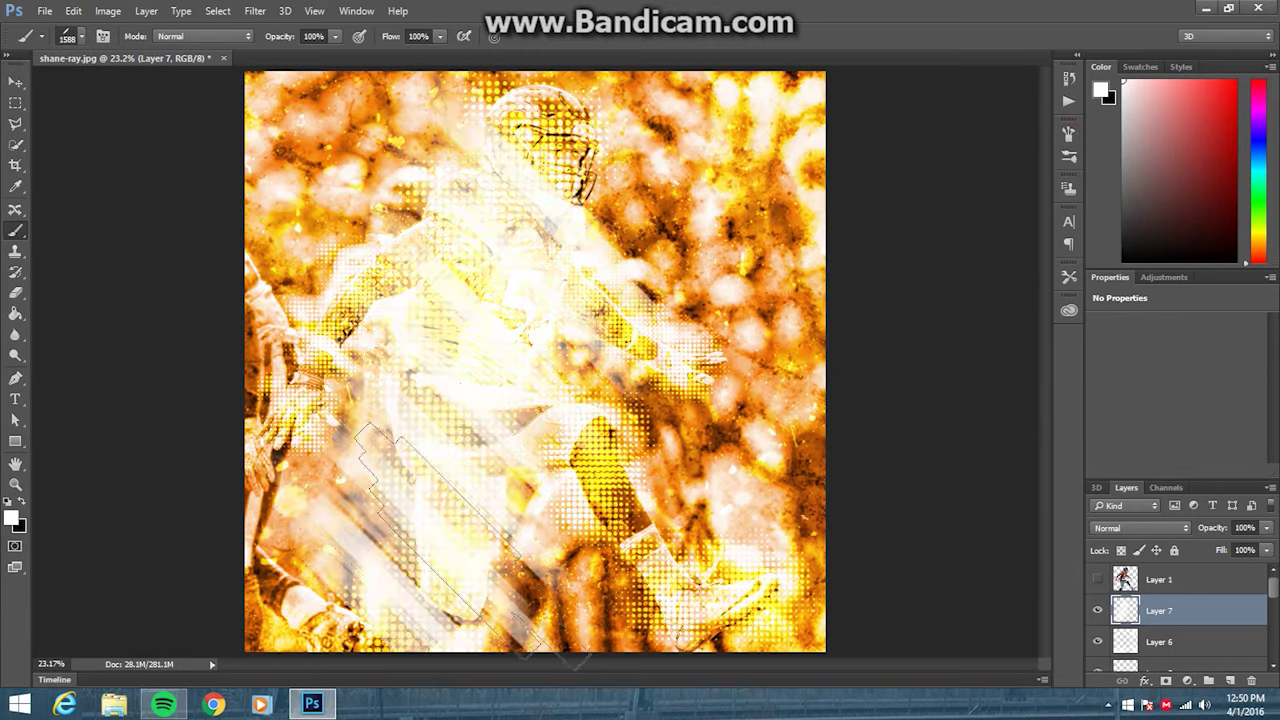
key(ctrl+z)
drag(650, 120, 420, 480)
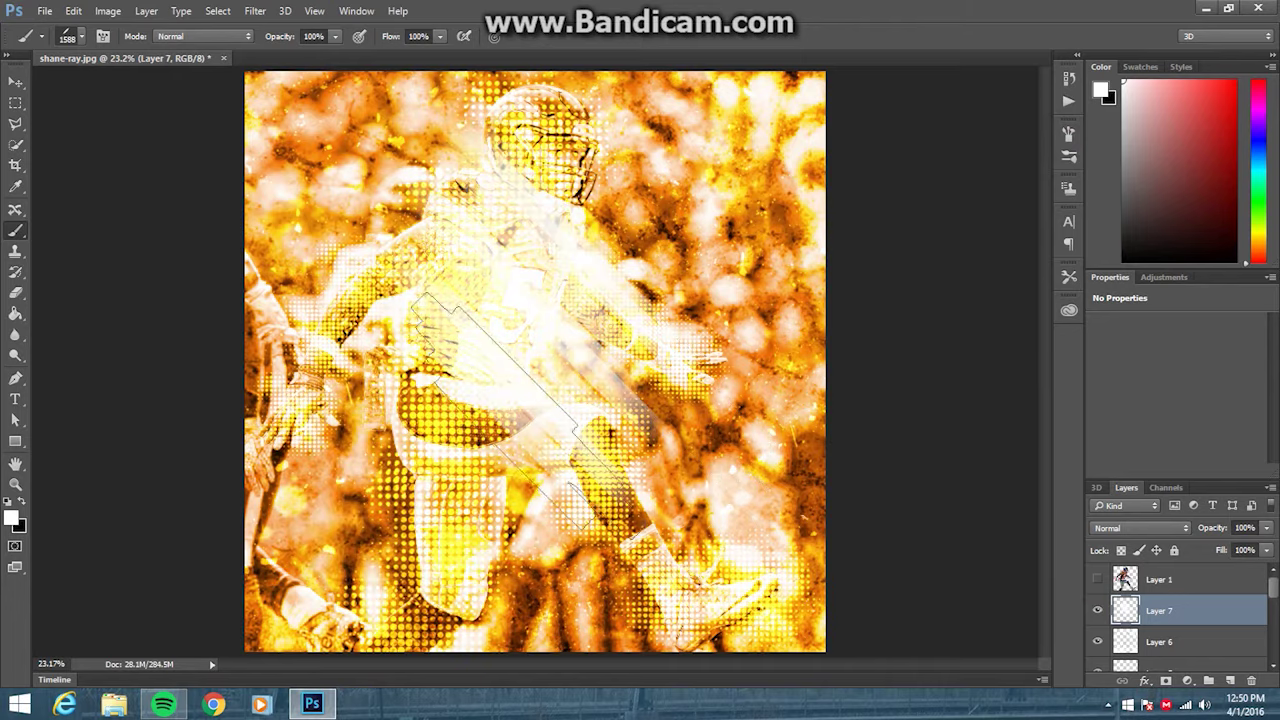
key(z)
click(15, 232)
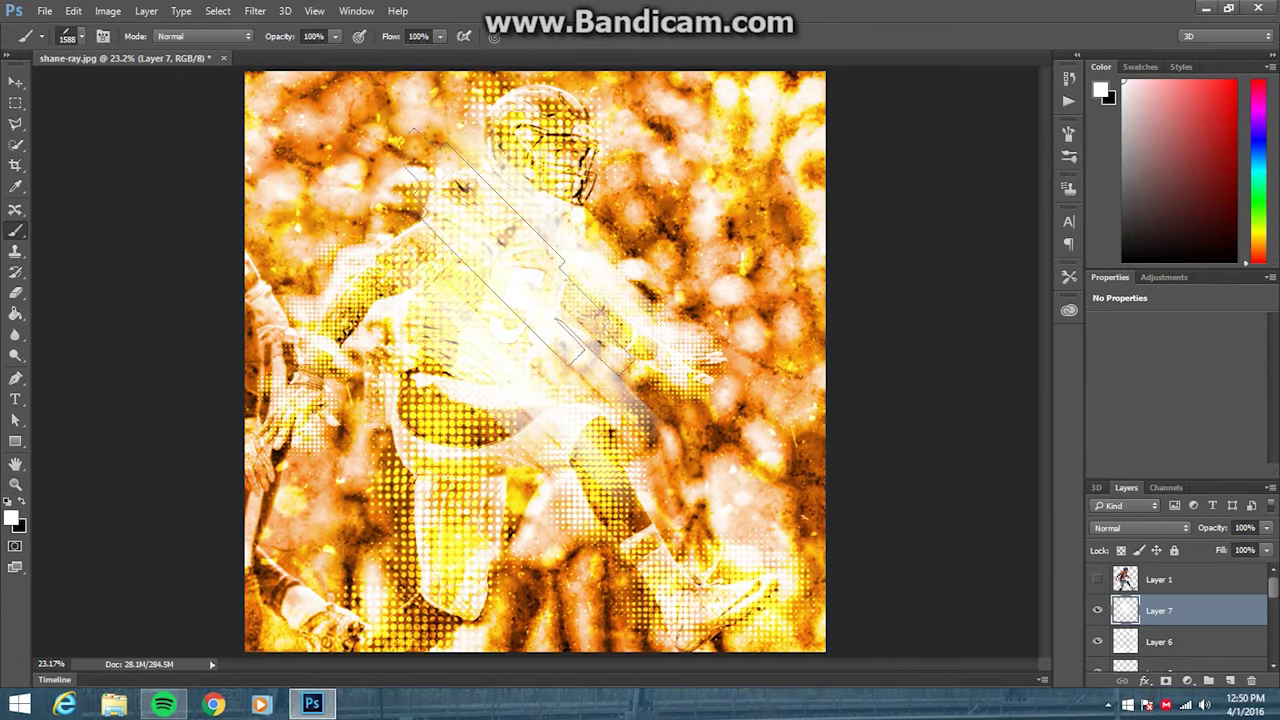
key(ctrl+z)
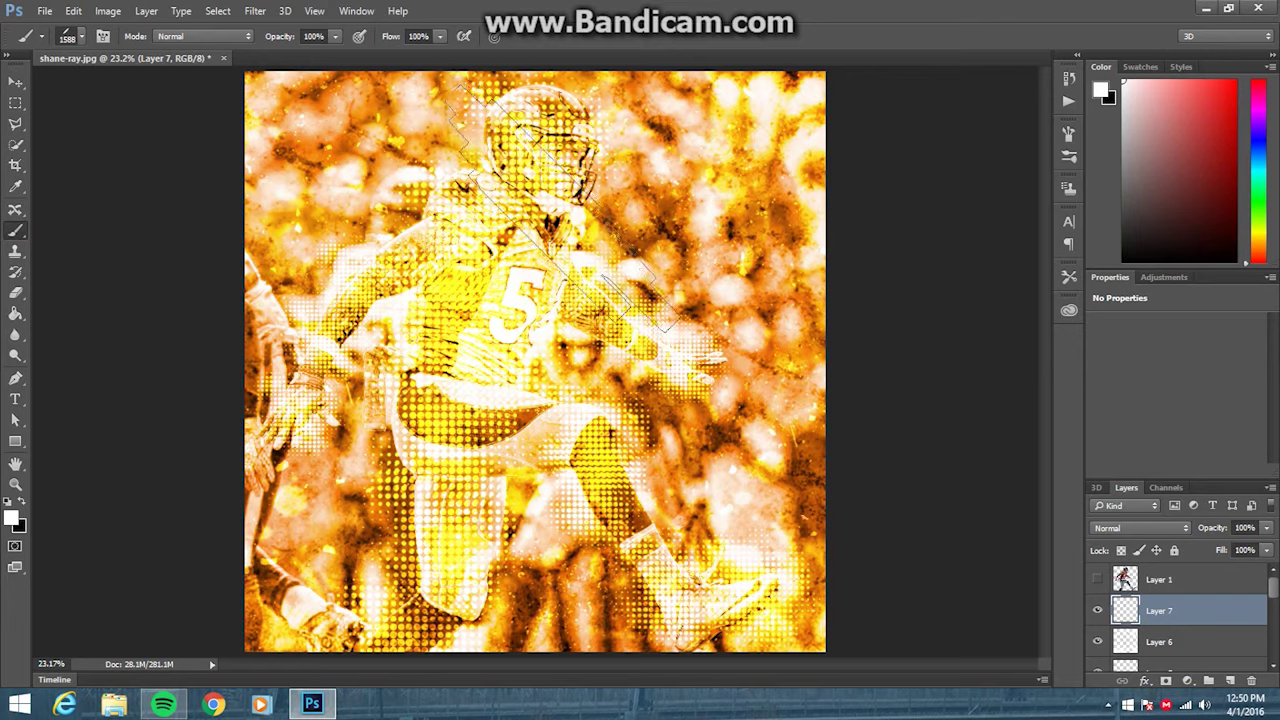
- Stamp white streaks around the player, show Layer 1 again, and blend Layer 7 in Overlay
click(537, 193)
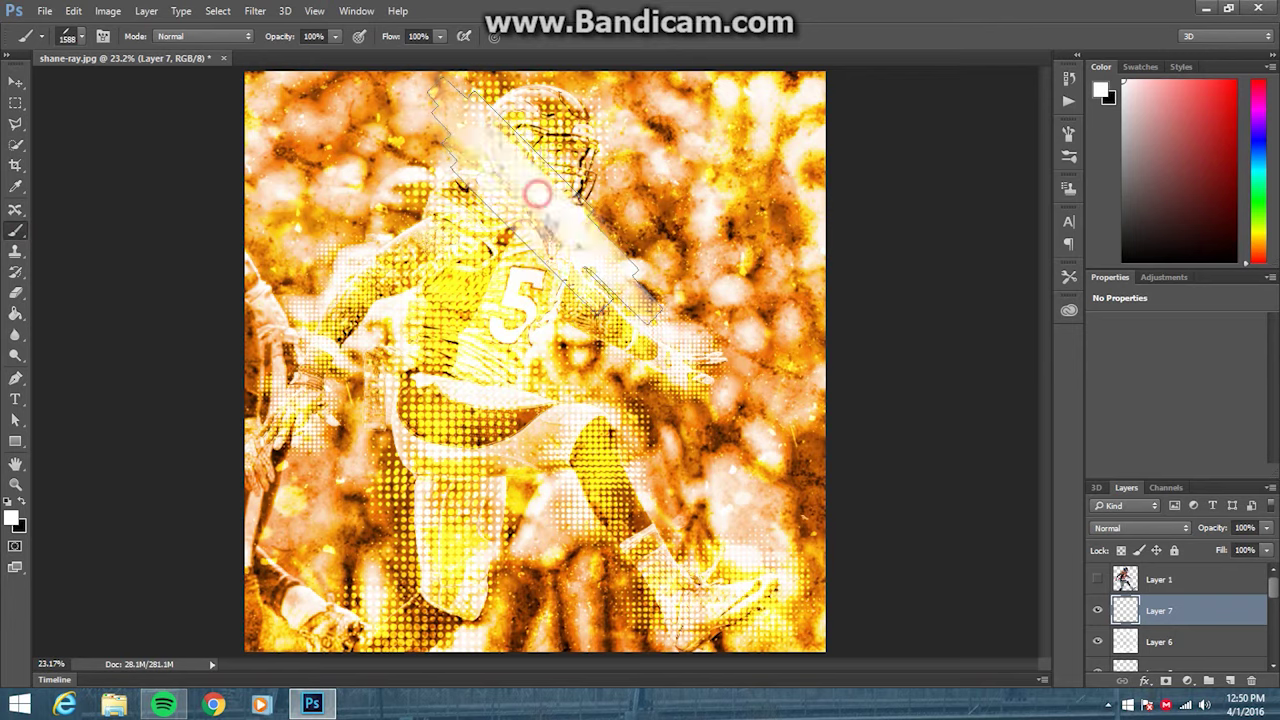
click(424, 187)
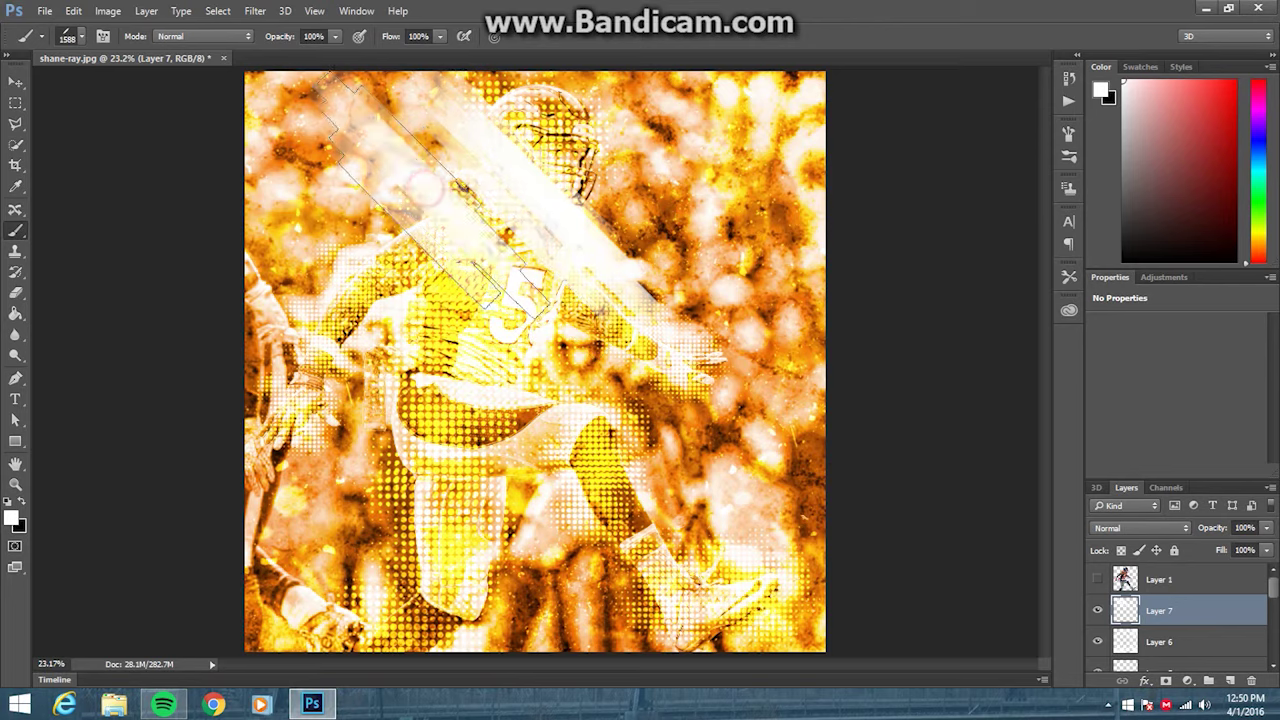
click(537, 406)
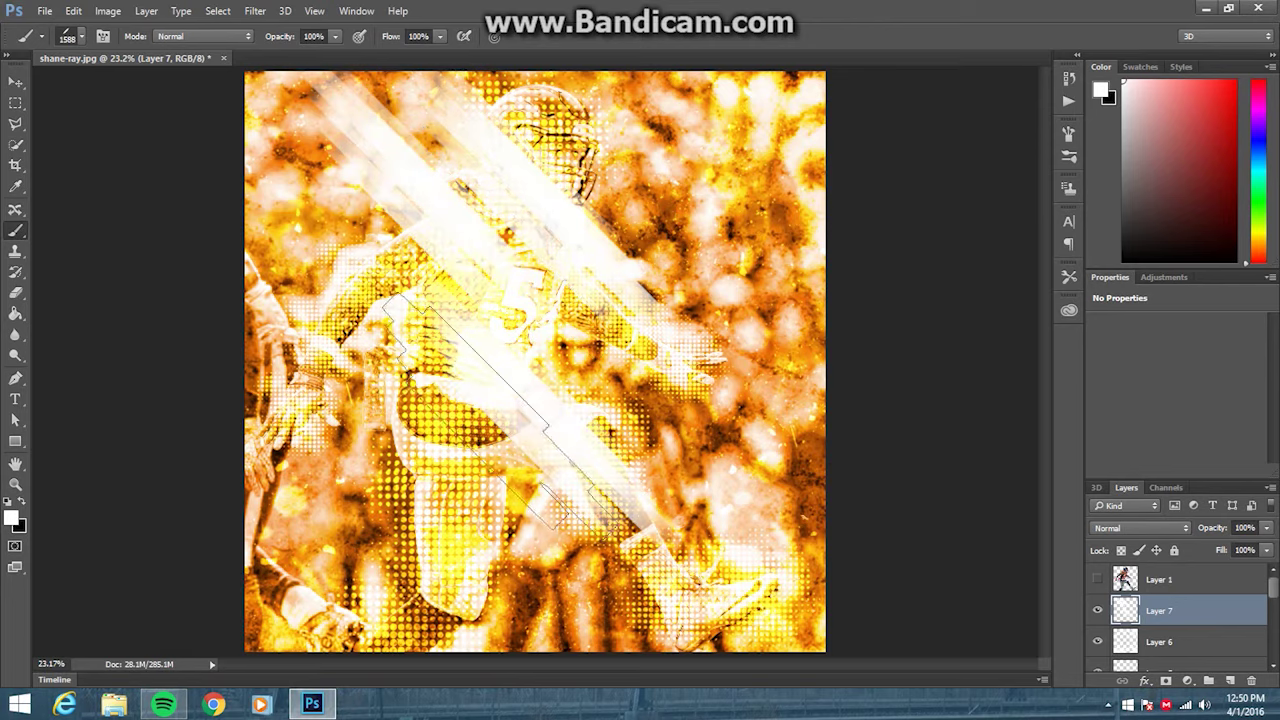
click(363, 317)
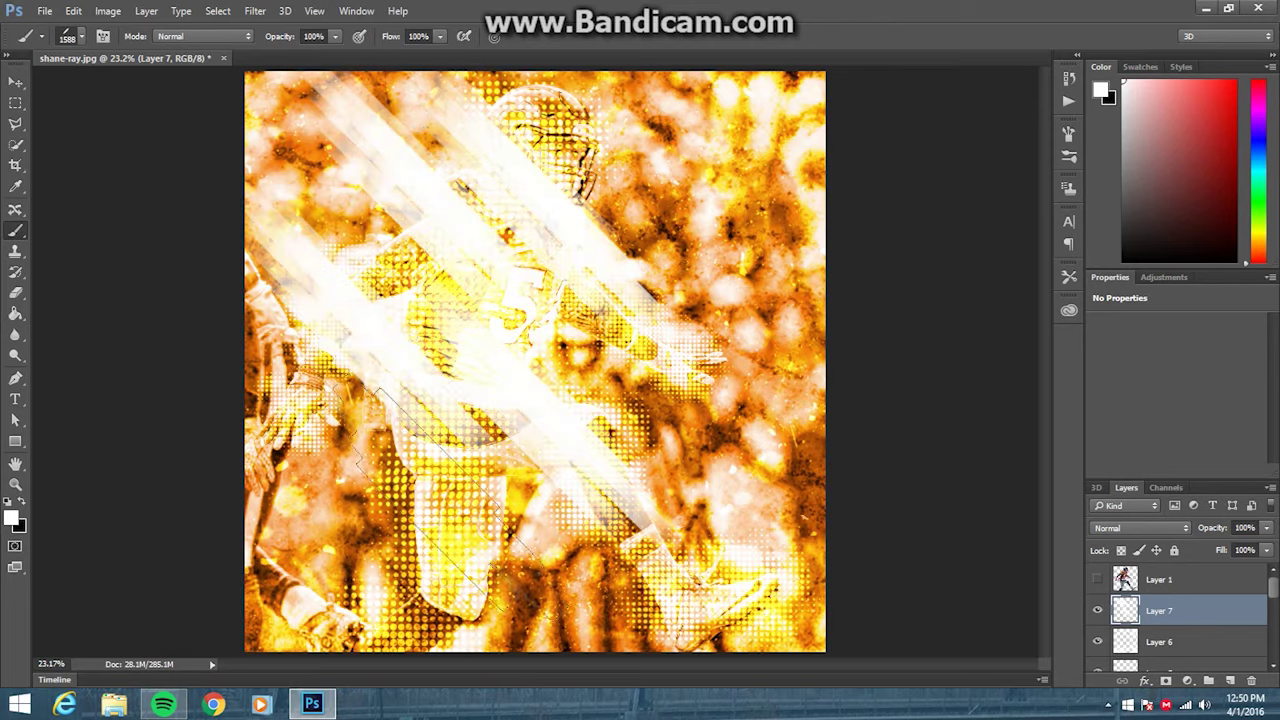
click(480, 517)
click(398, 535)
click(398, 535)
click(1099, 580)
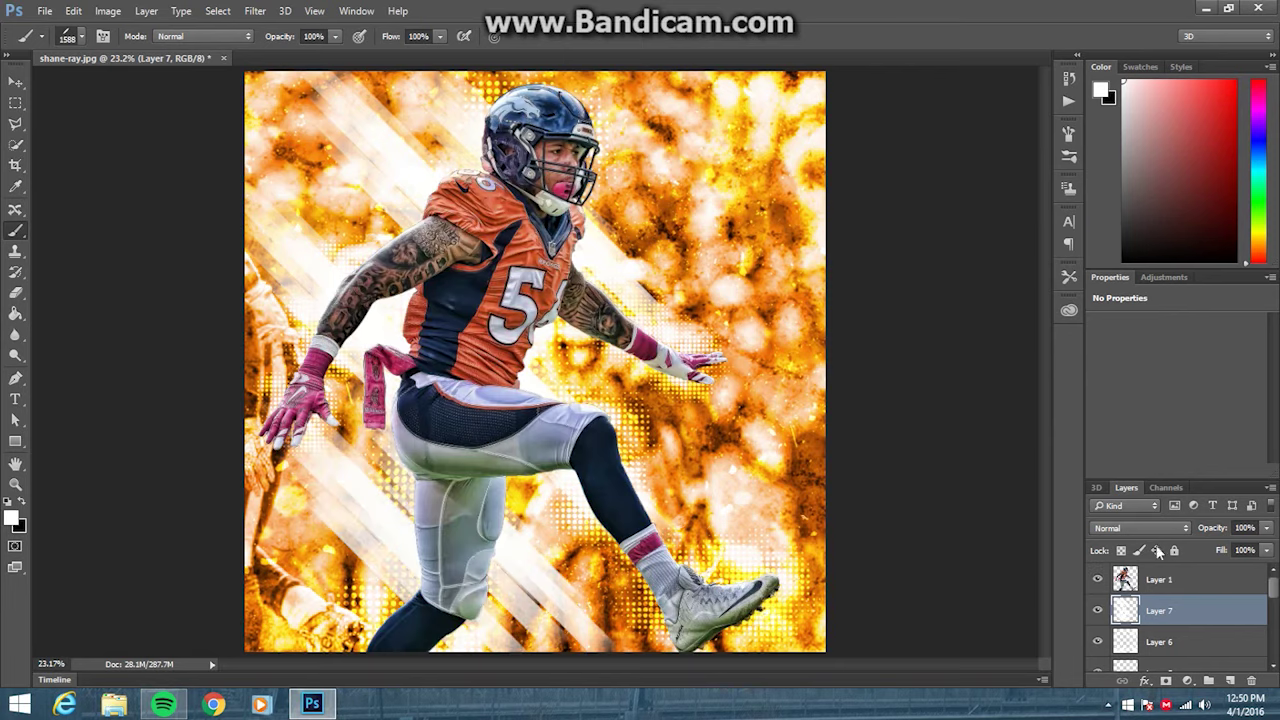
click(1150, 528)
click(1147, 362)
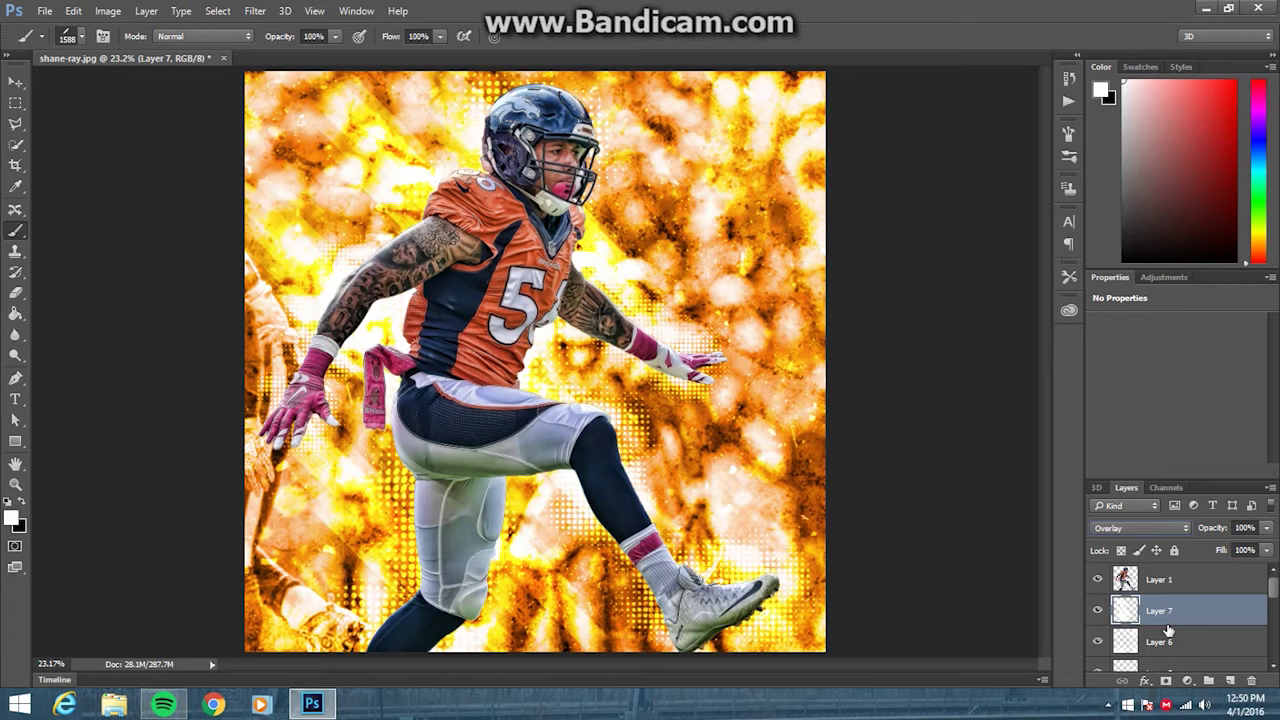
right_click(1168, 628)
click(1000, 77)
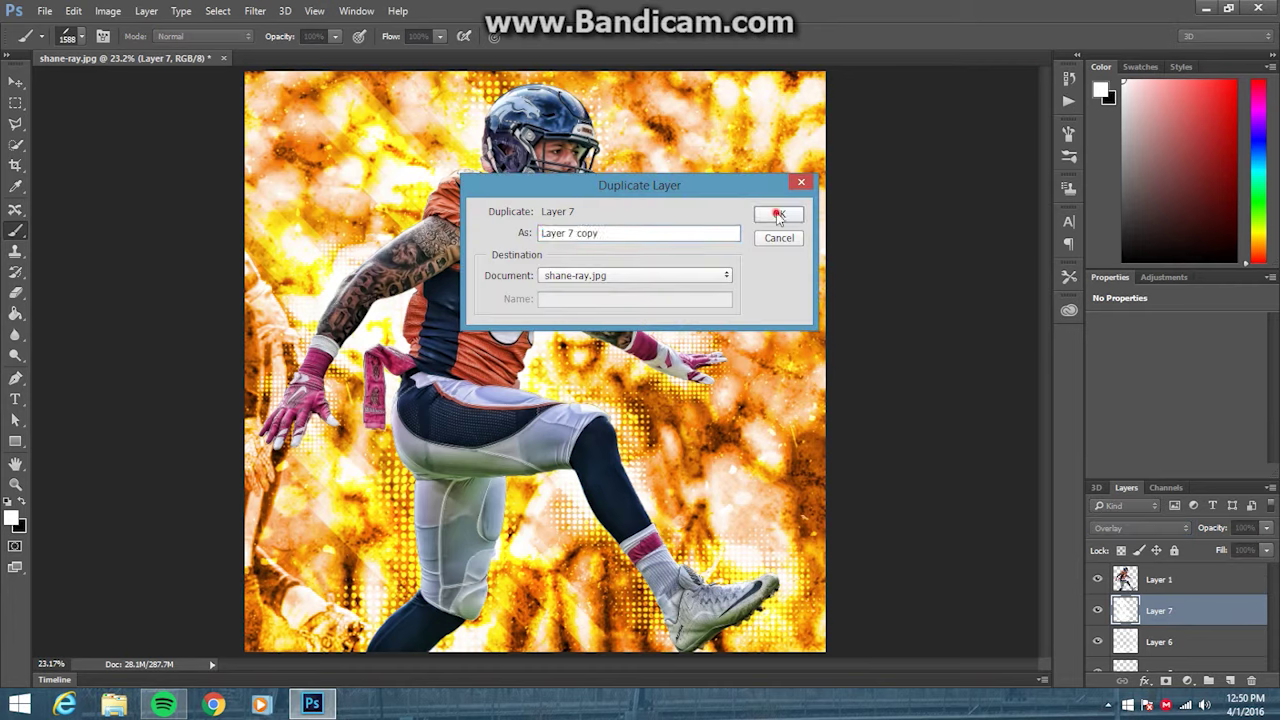
click(773, 211)
right_click(1188, 612)
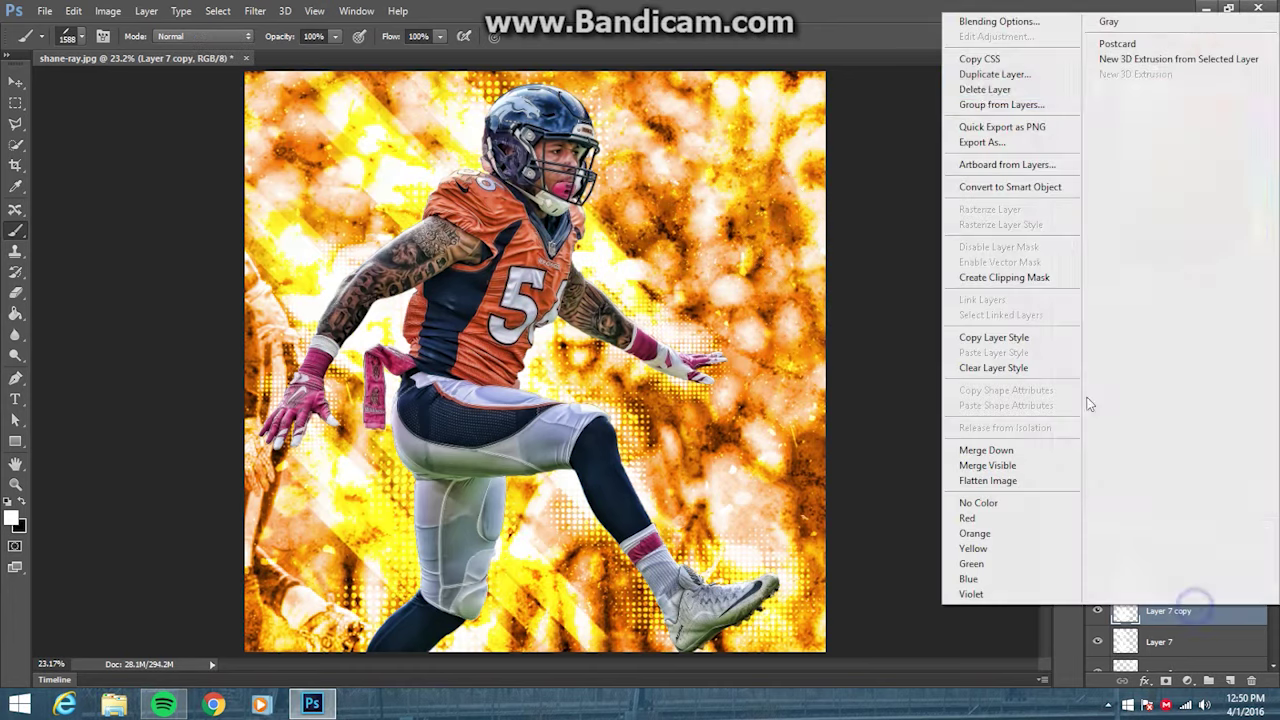
click(1000, 89)
click(15, 292)
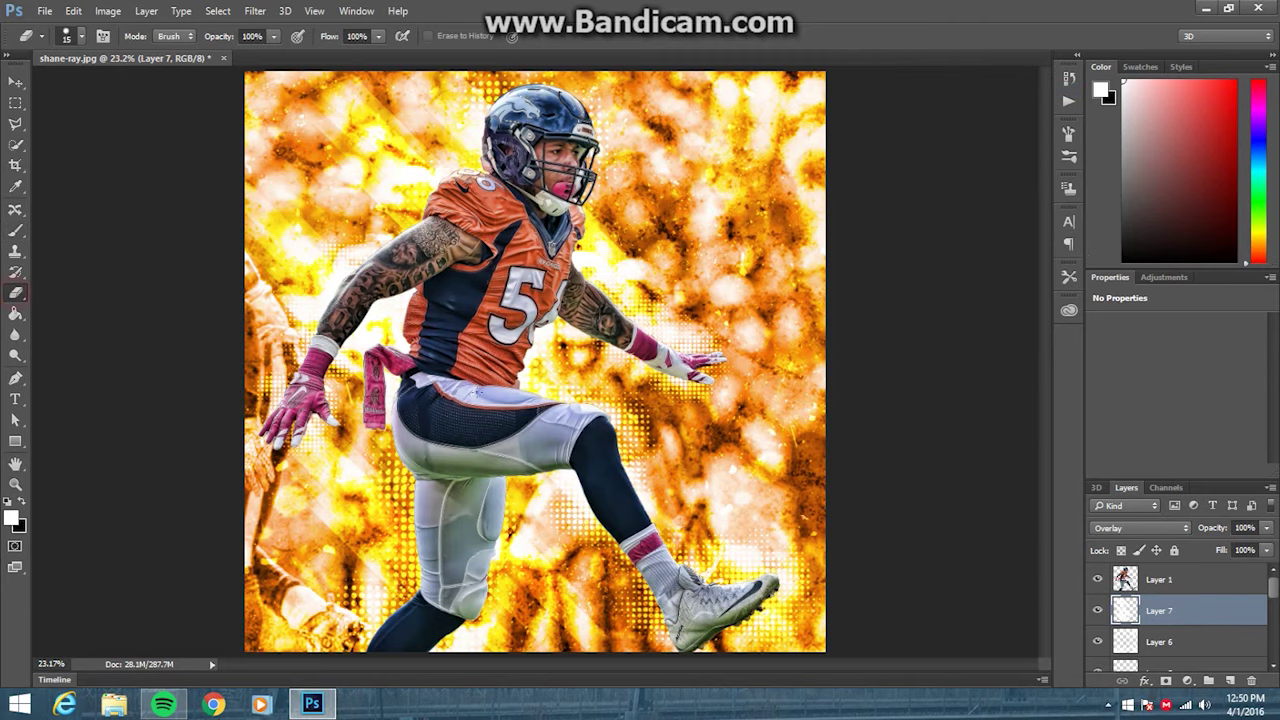
drag(389, 334, 571, 342)
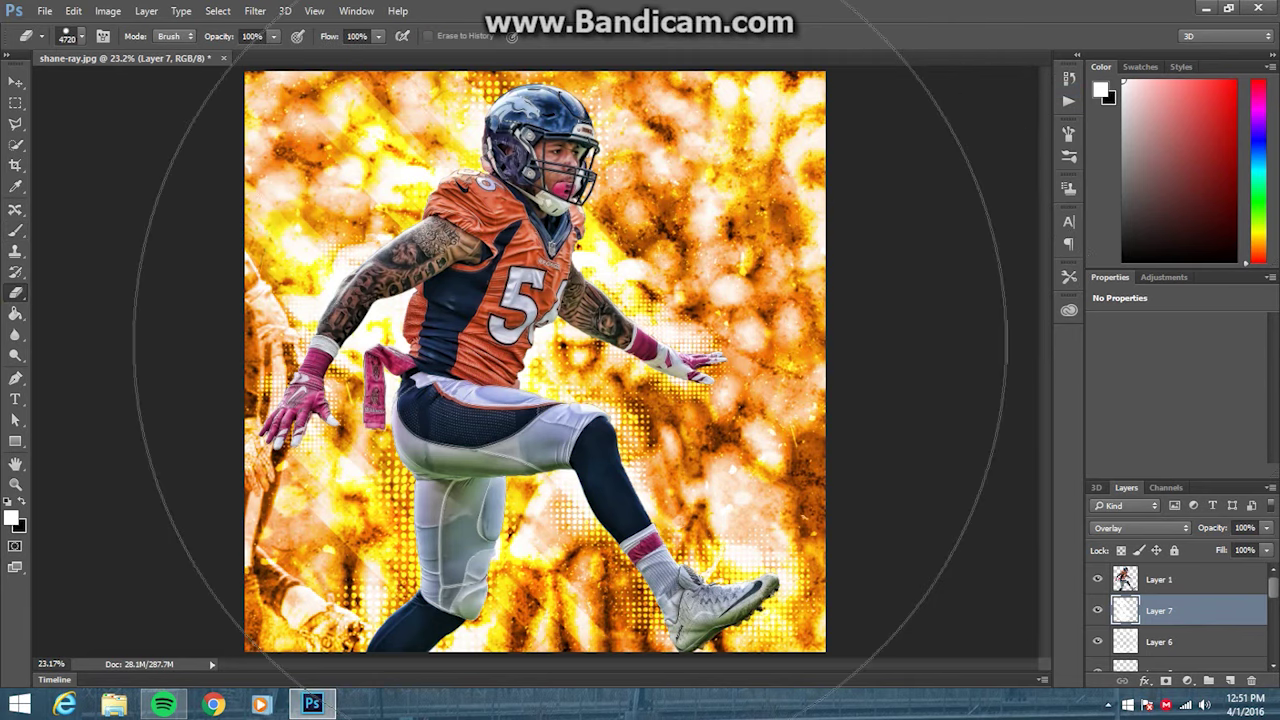
- Slightly enlarge the streak brush and return Layer 7 to Normal blending
click(13, 236)
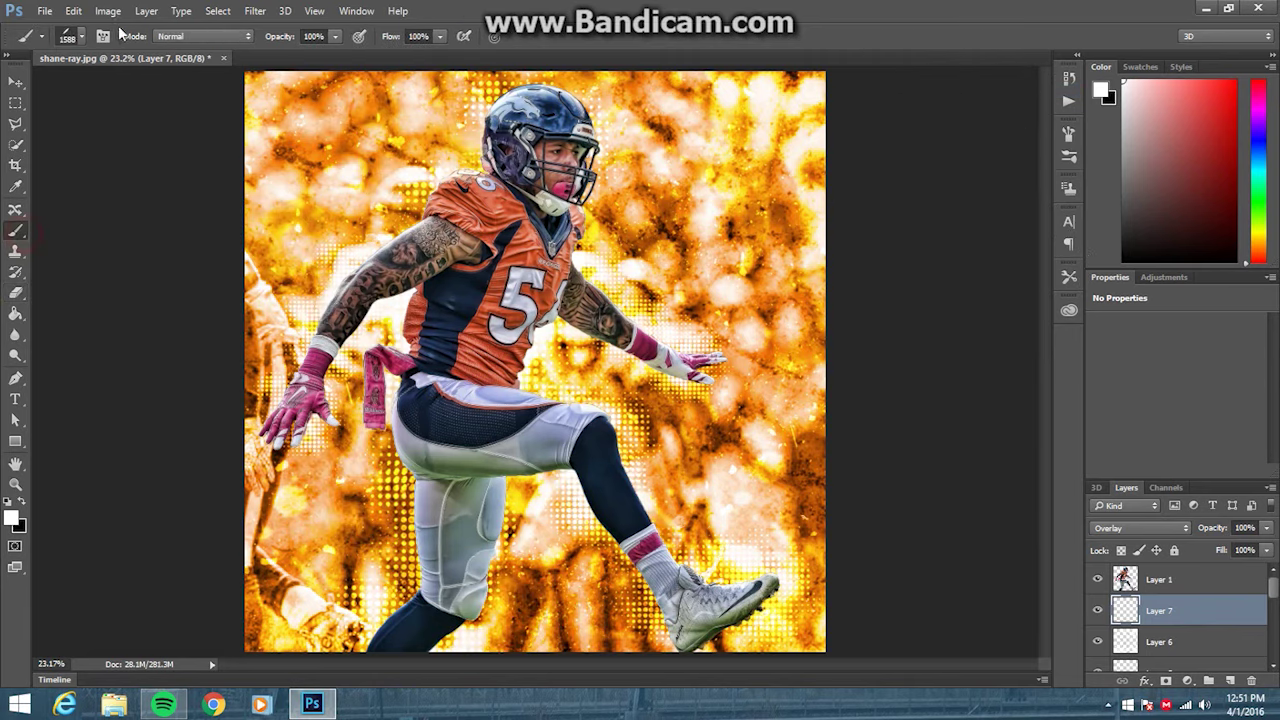
right_click(186, 357)
key(Escape)
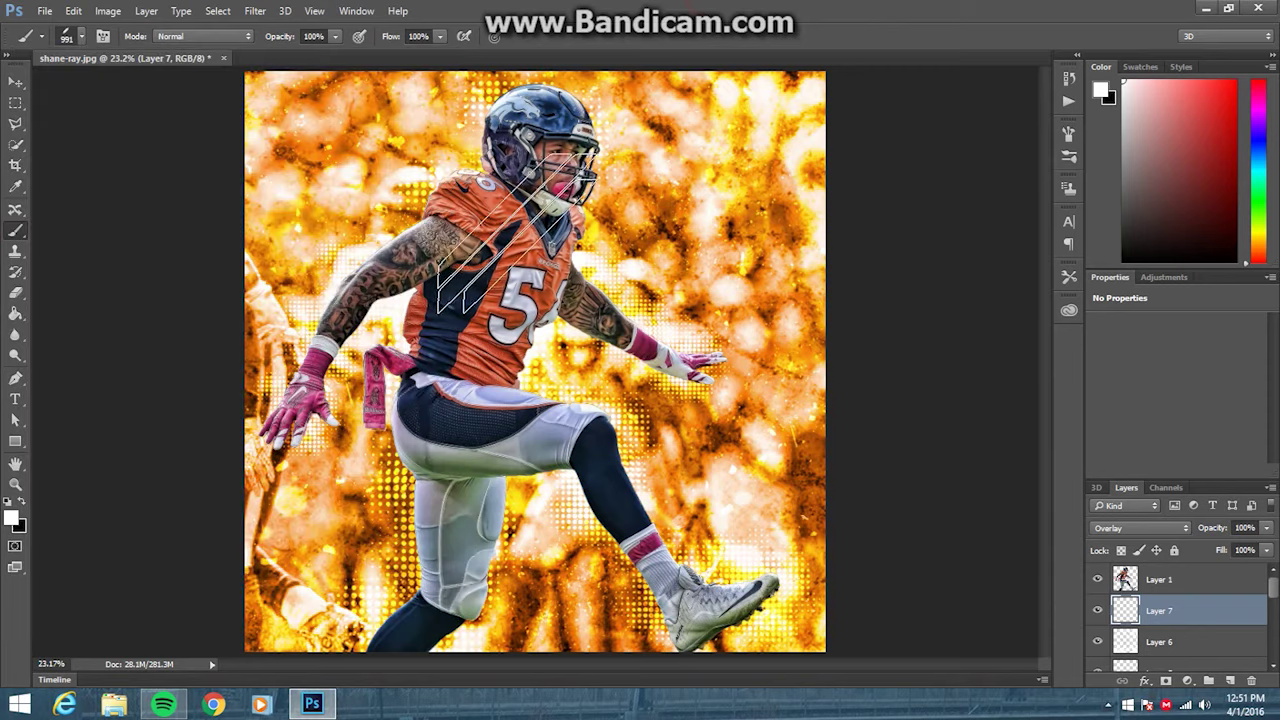
key(F5)
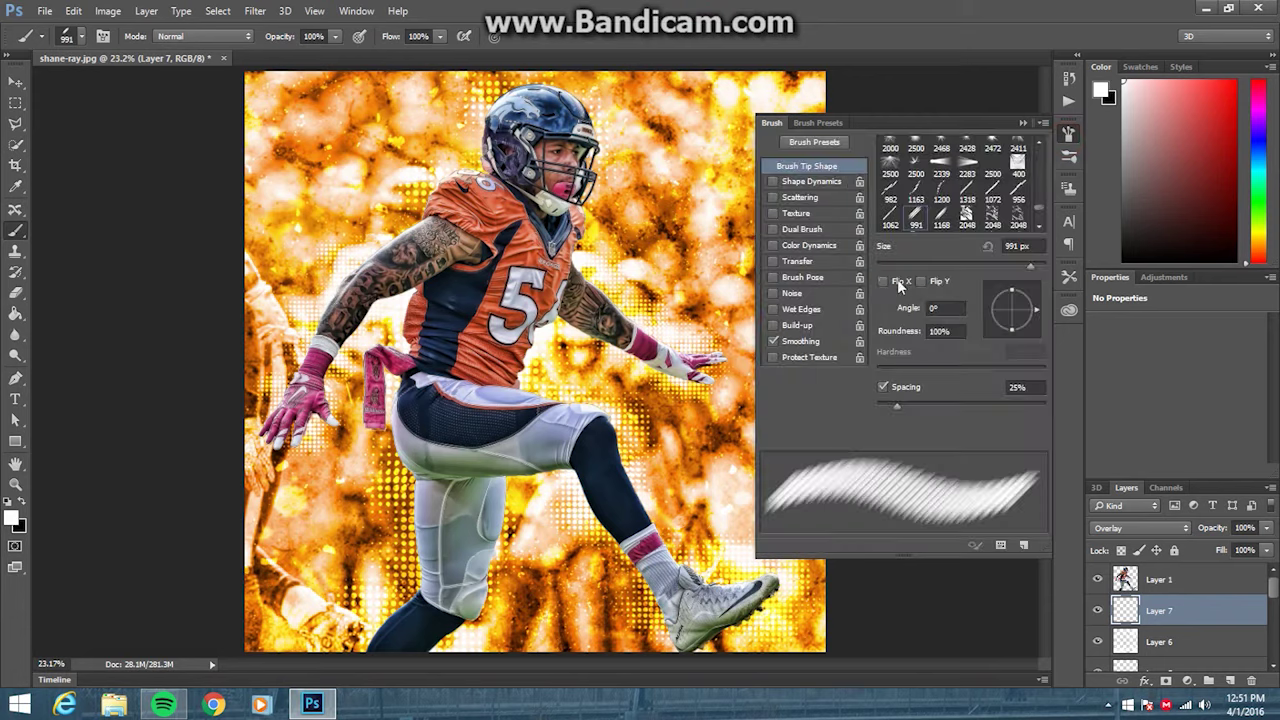
click(1069, 134)
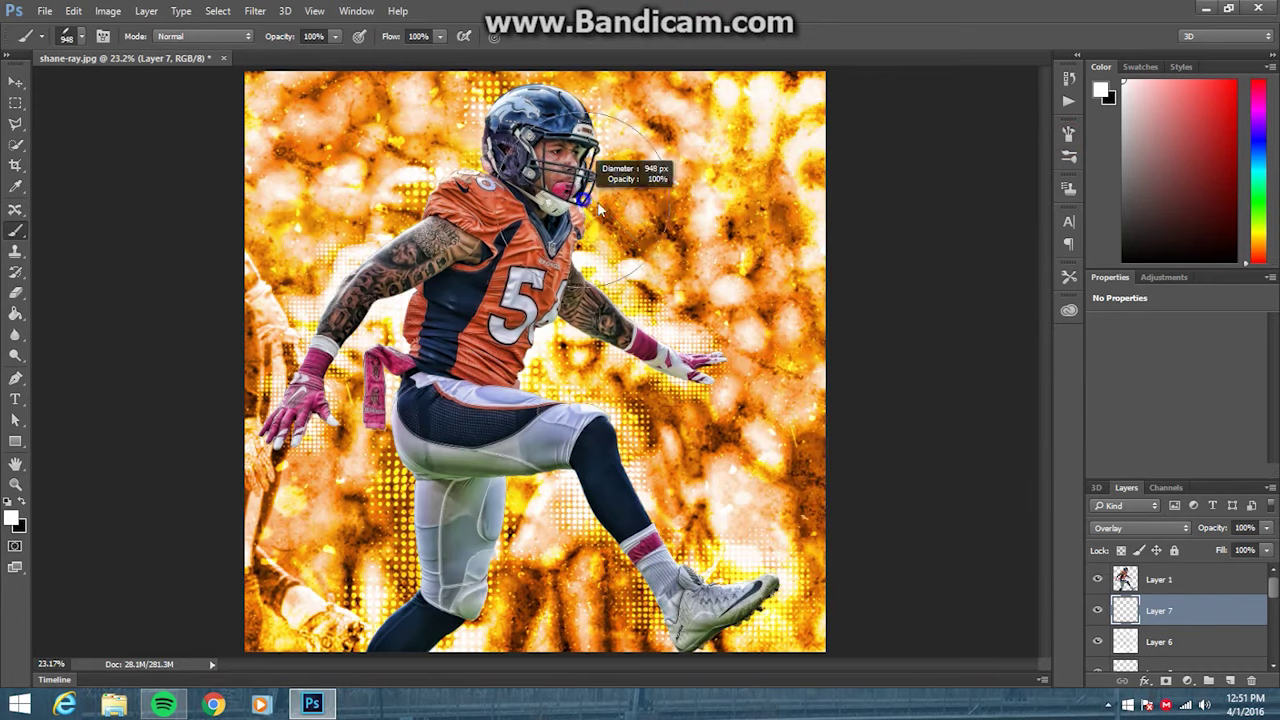
drag(610, 180, 540, 210)
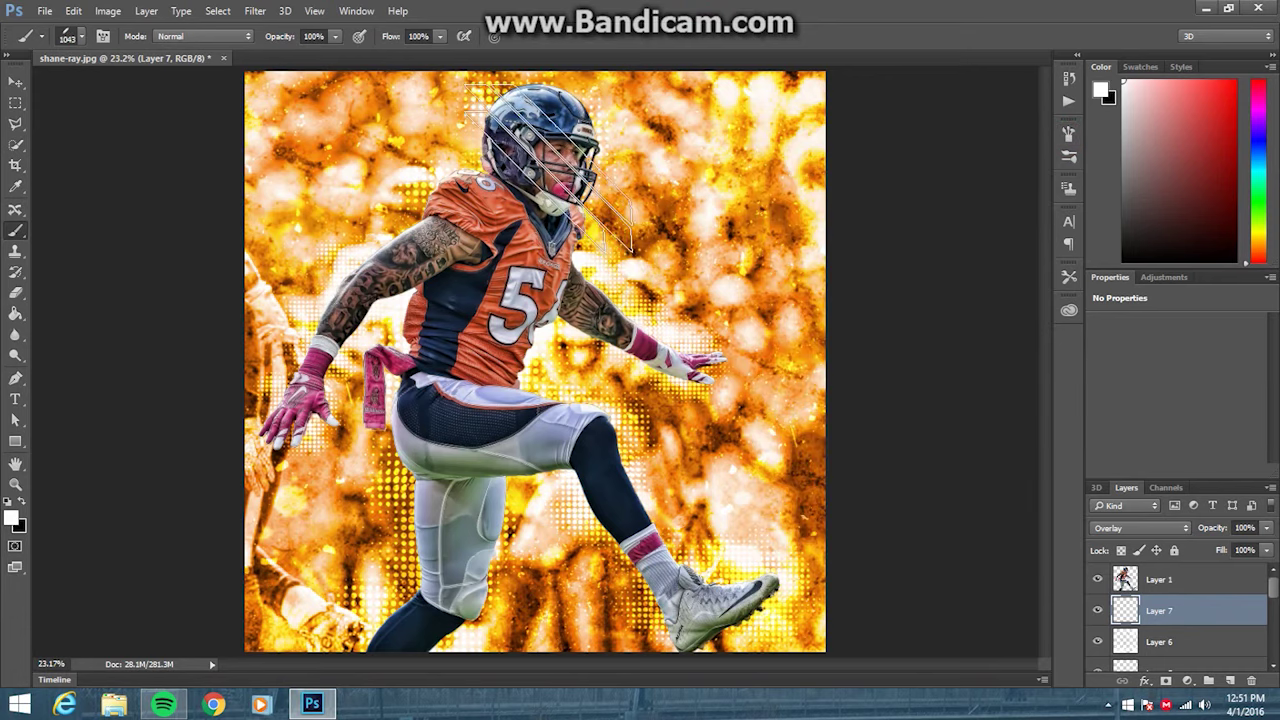
click(1140, 527)
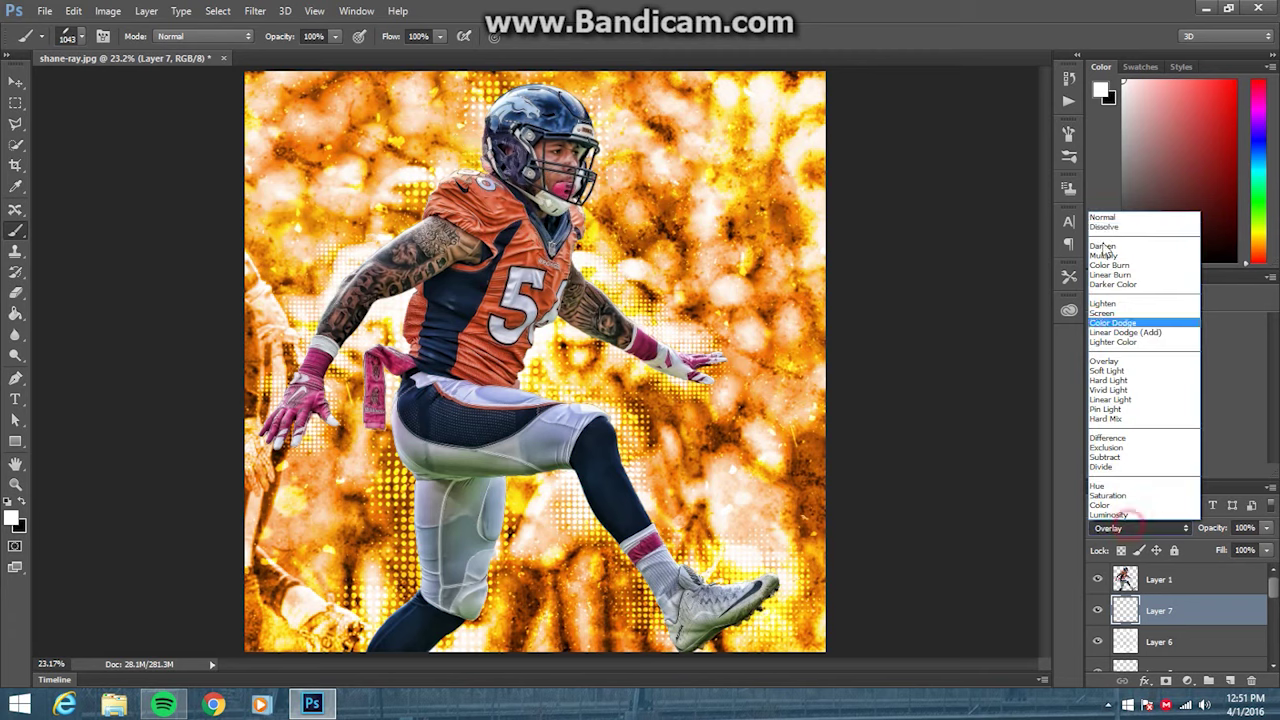
click(1120, 214)
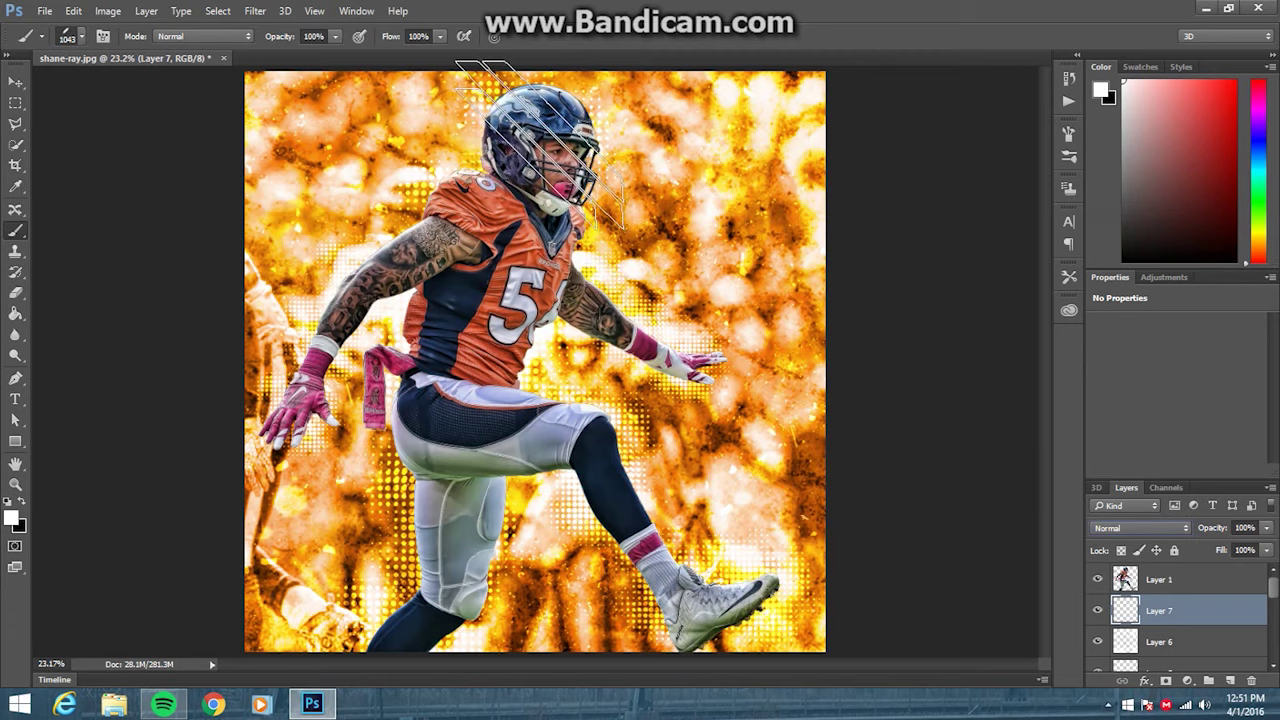
- Paint light rays at the upper right and upper left with a ~1406 px brush, then set Overlay
drag(540, 175, 616, 185)
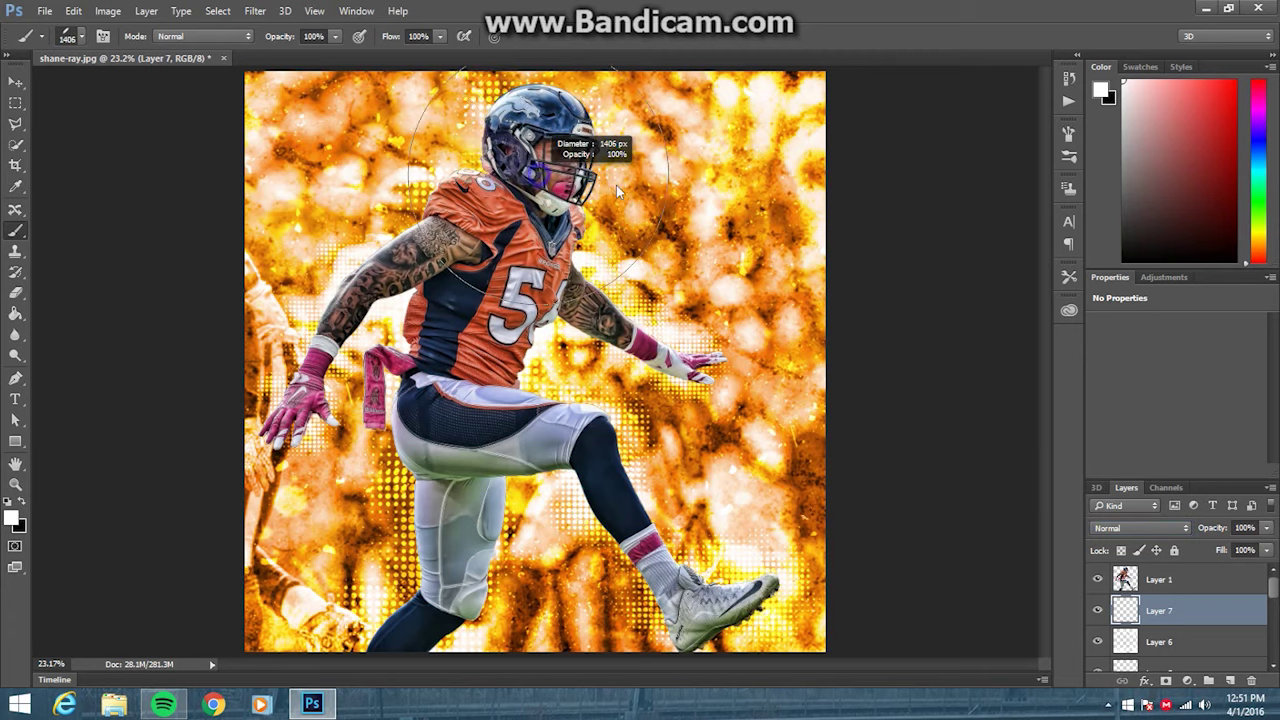
click(555, 165)
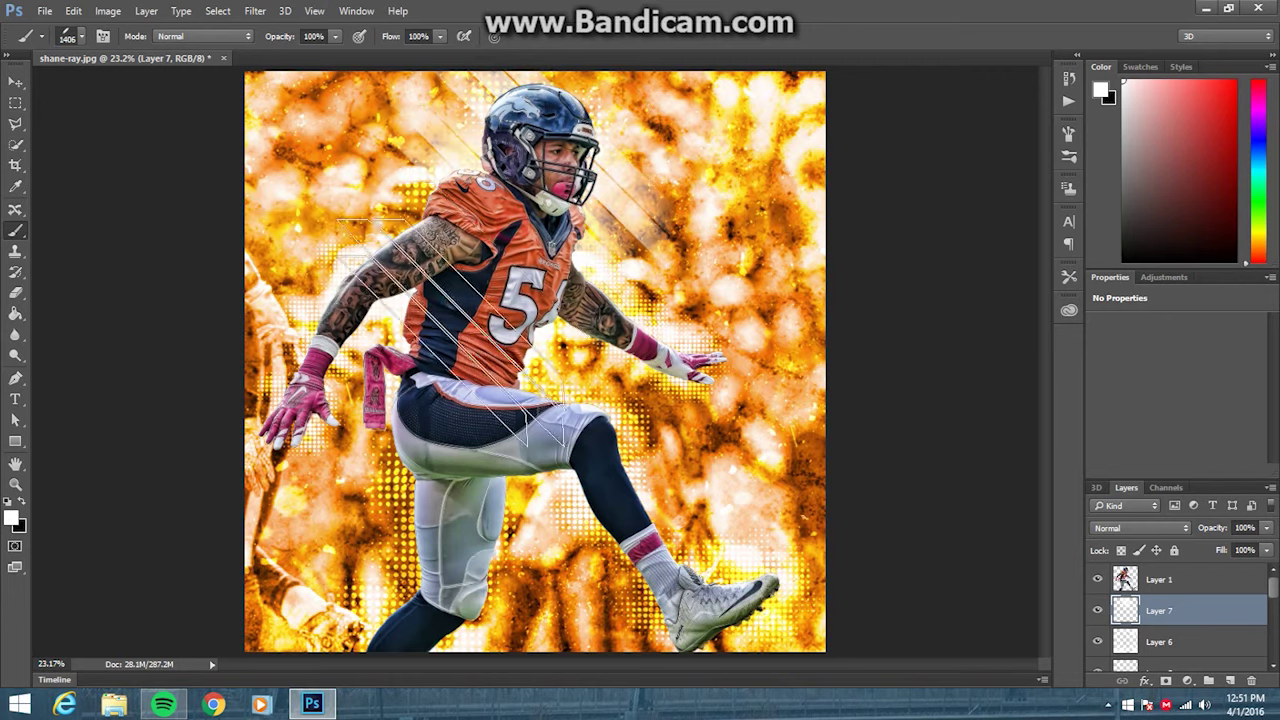
click(372, 270)
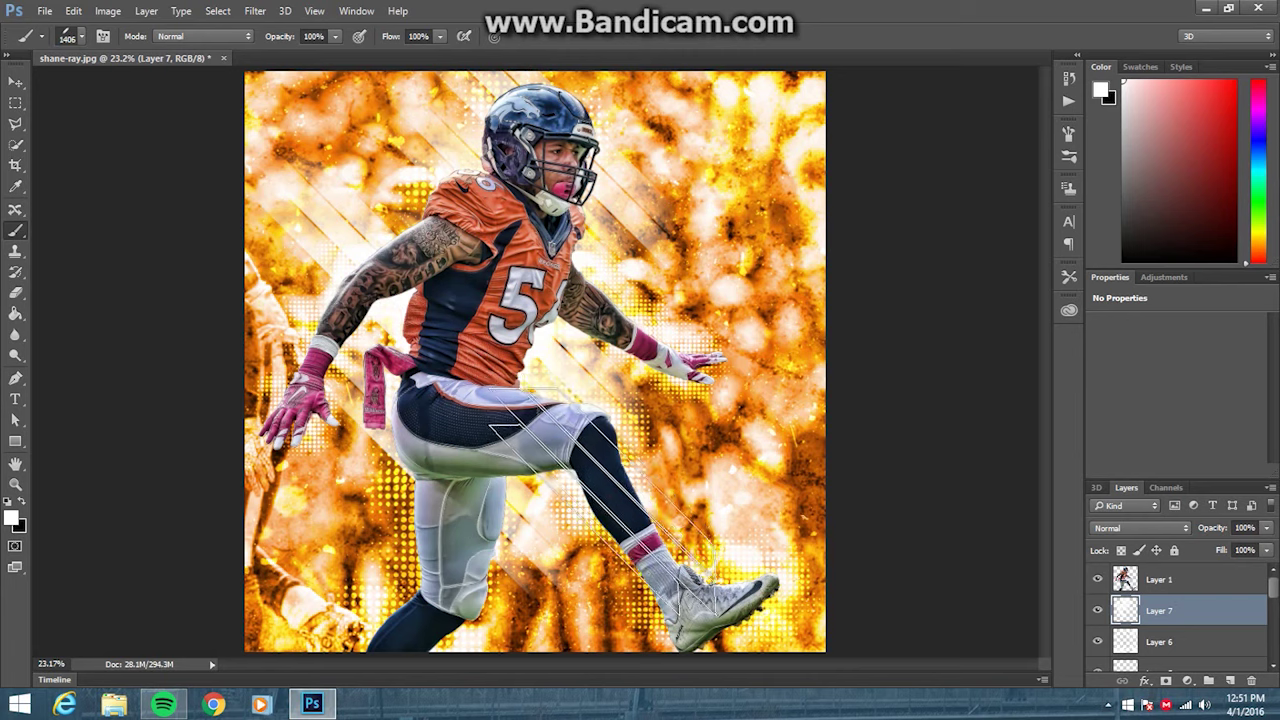
click(1125, 529)
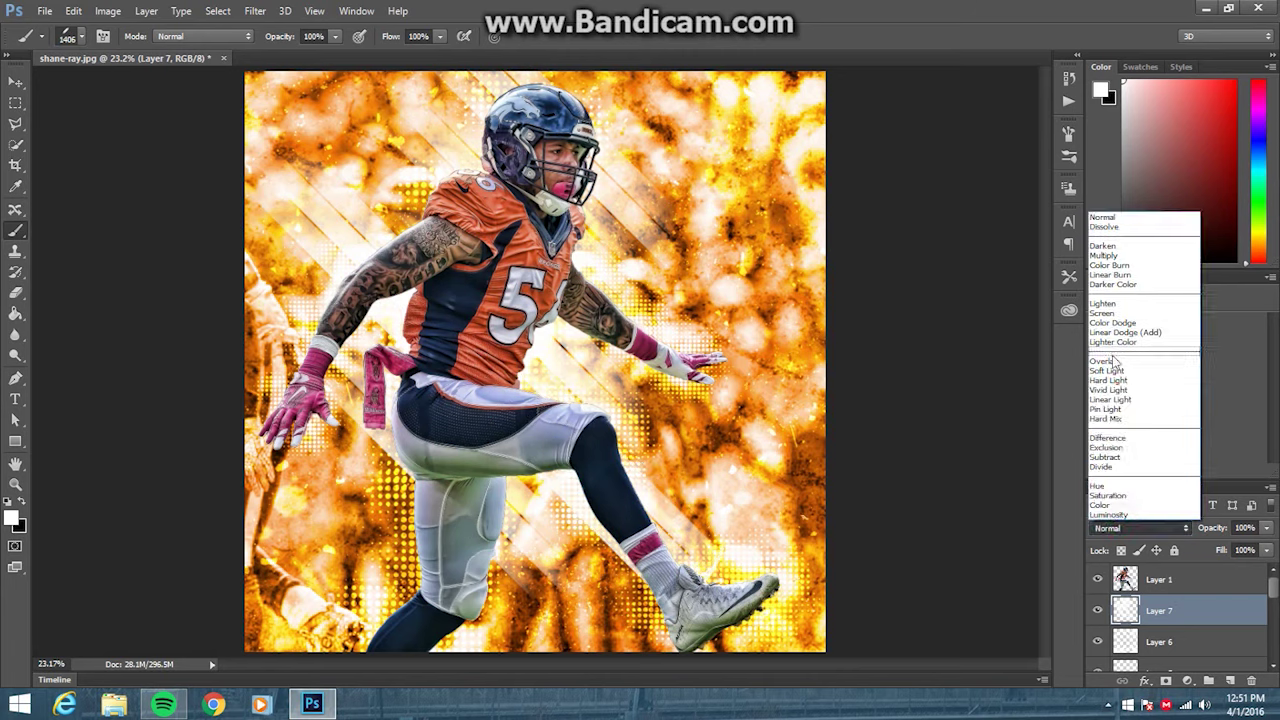
click(1110, 360)
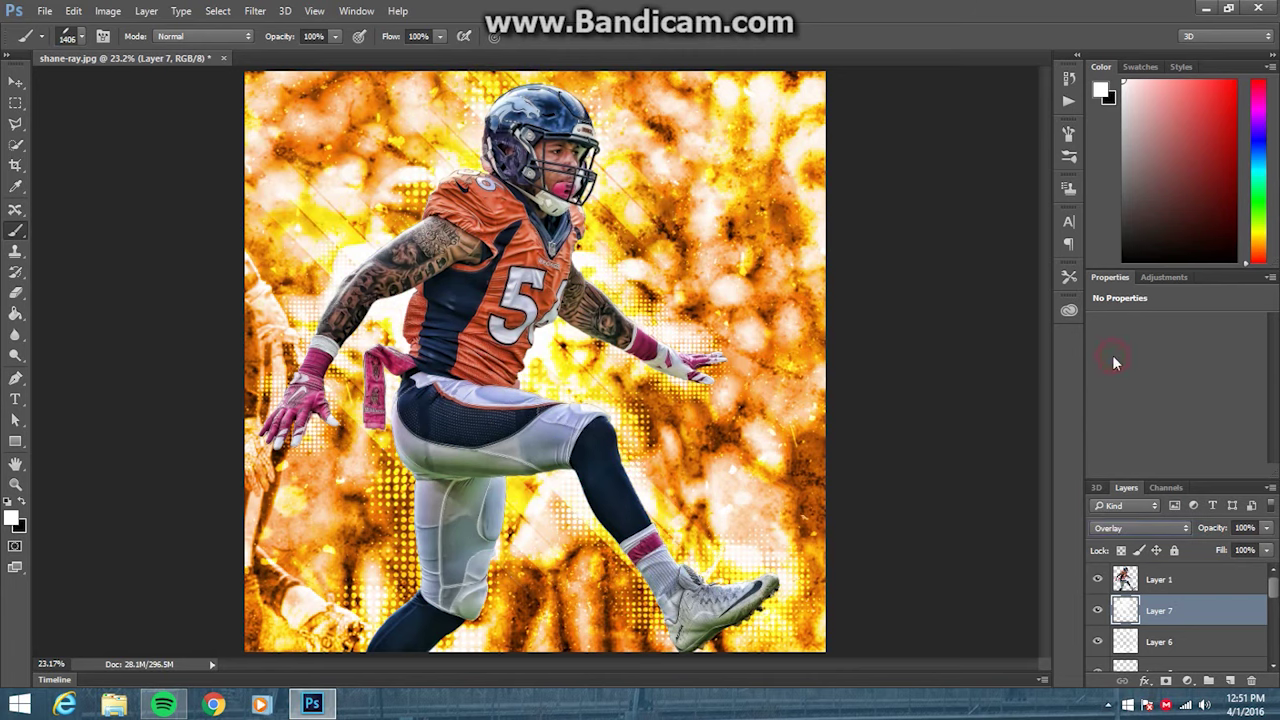
click(16, 83)
- Place the bannerFade grunge texture and stretch it to cover the whole canvas
click(48, 11)
click(100, 324)
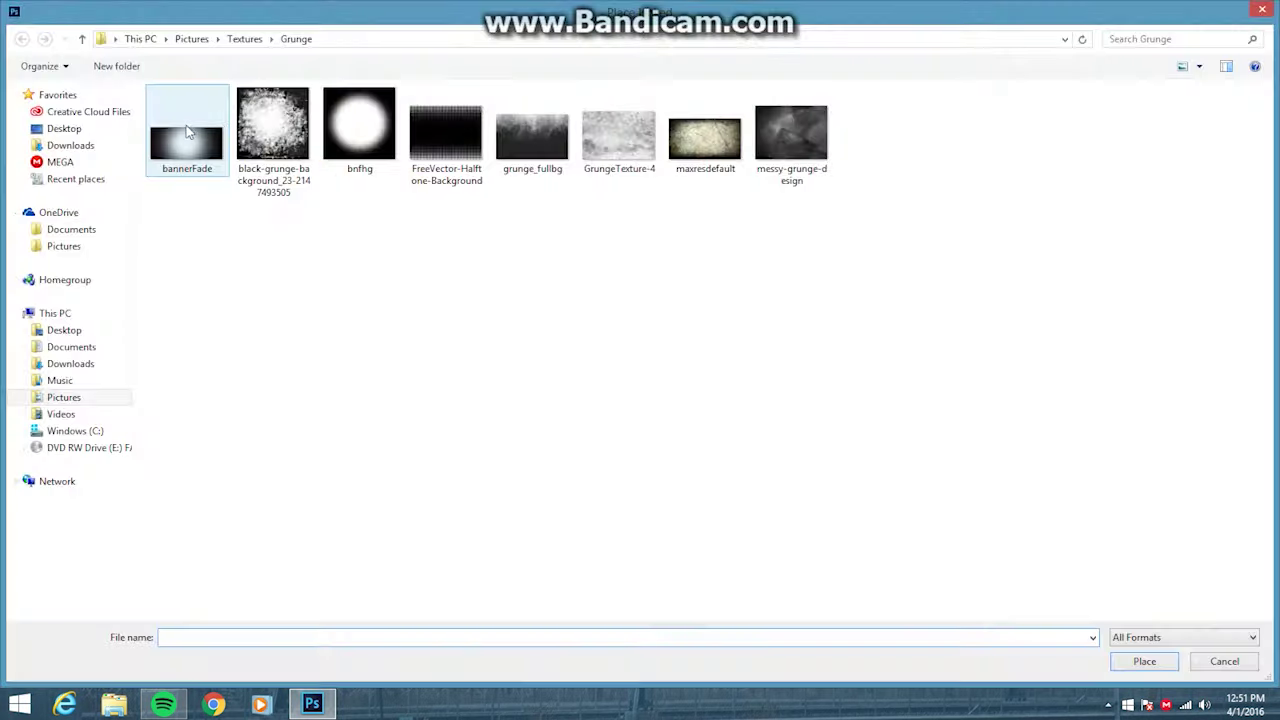
double_click(188, 132)
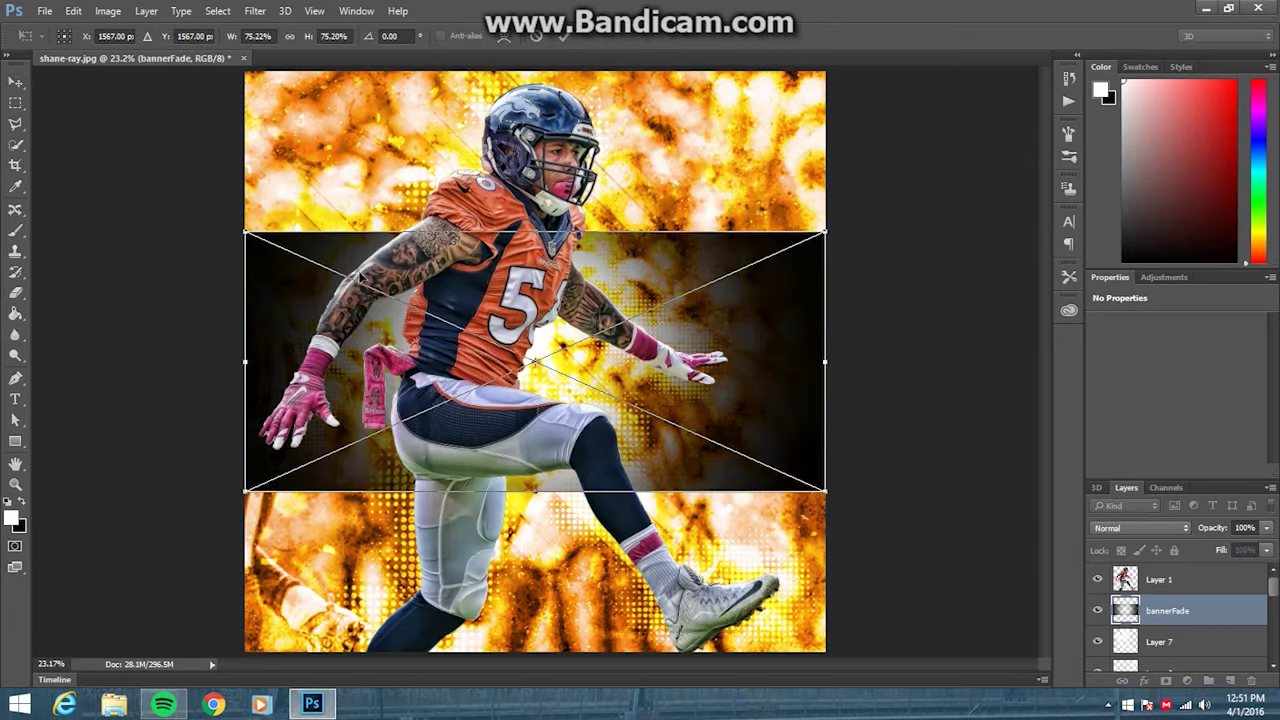
drag(244, 232, 165, 64)
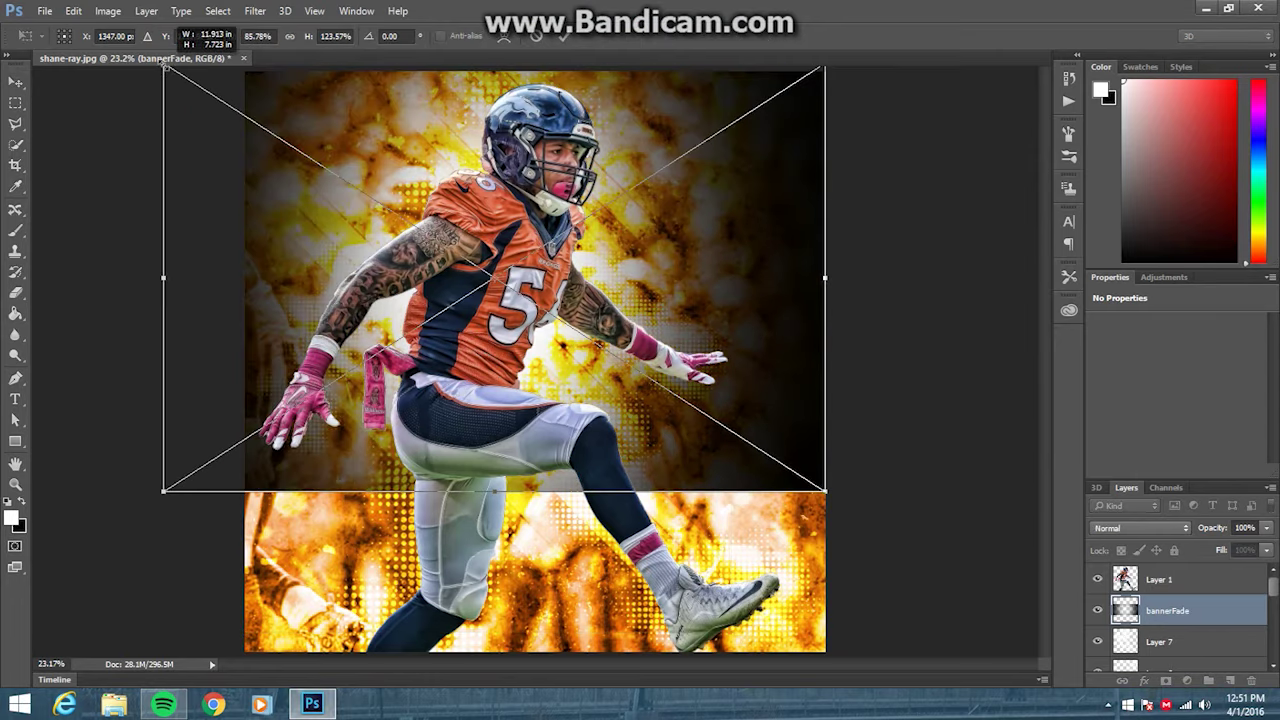
drag(828, 493, 902, 648)
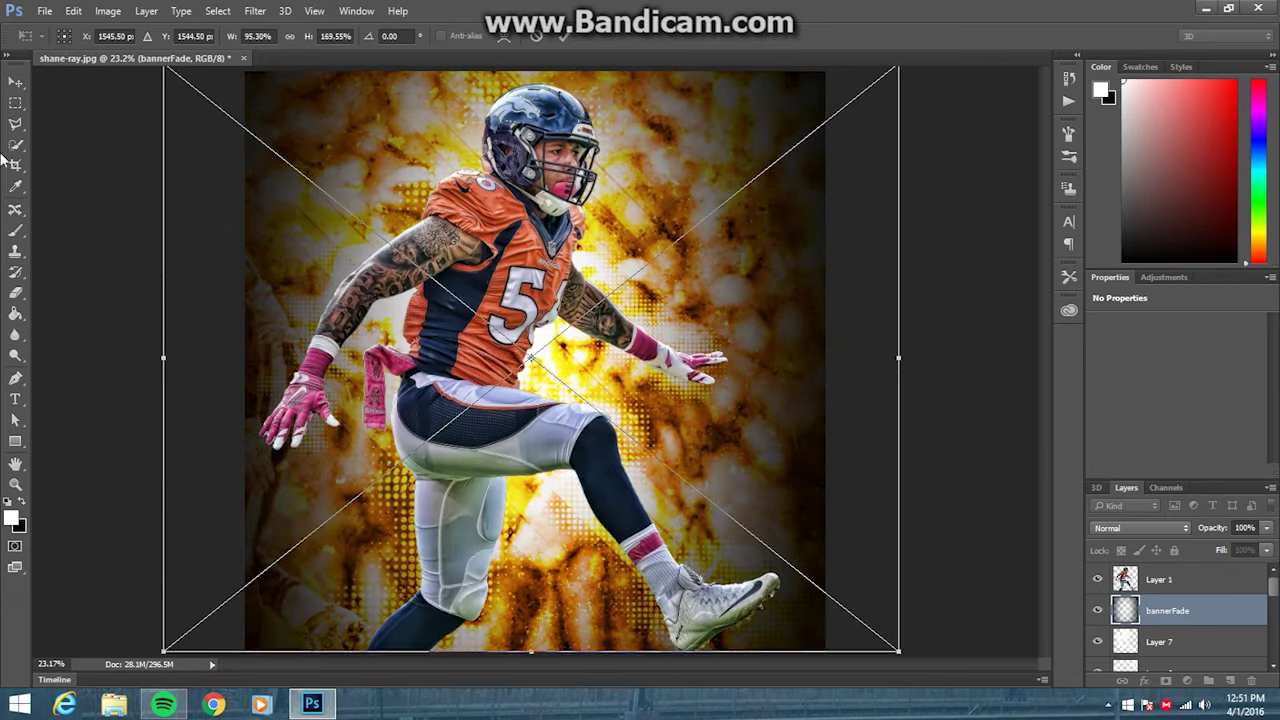
click(16, 84)
click(618, 268)
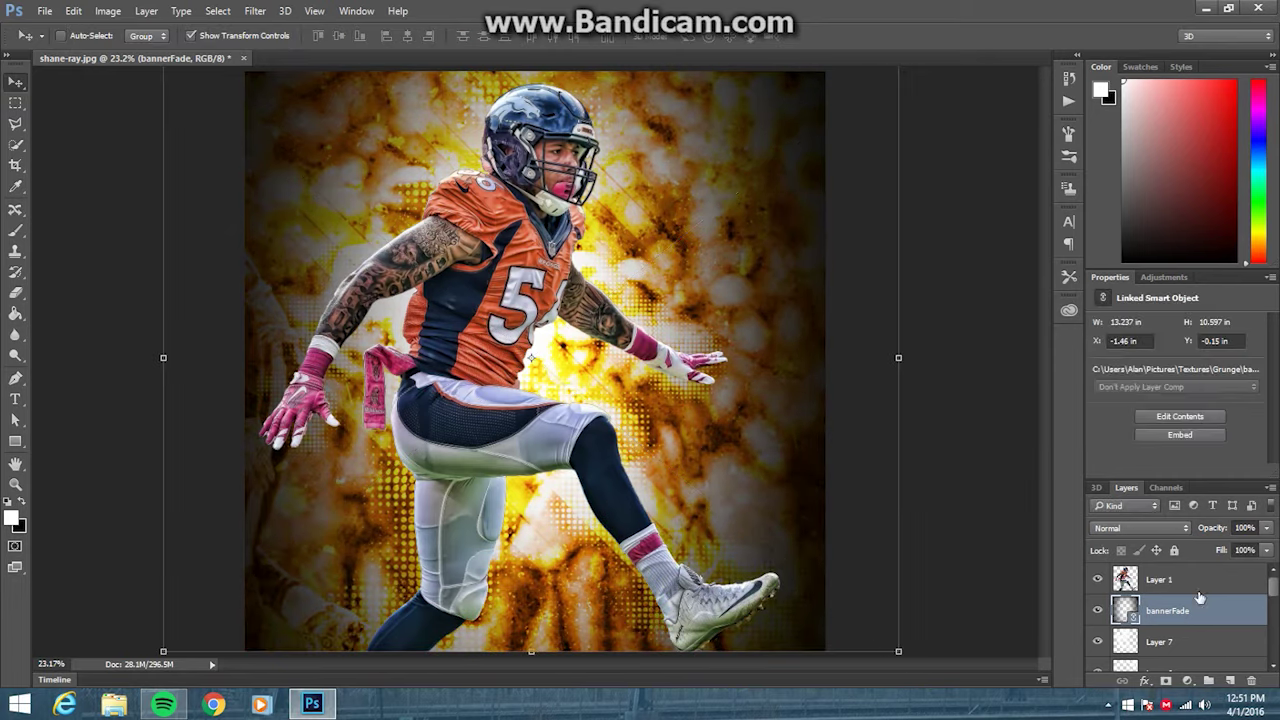
right_click(1198, 594)
click(780, 265)
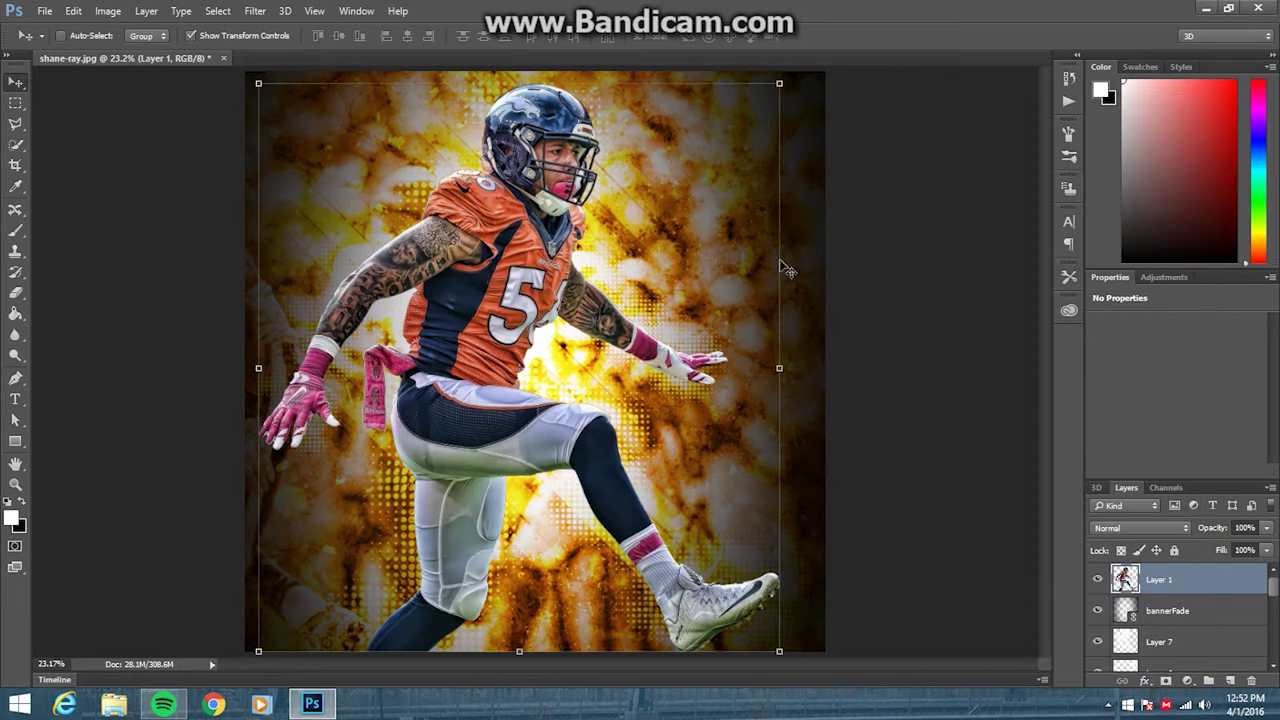
- Duplicate Layer 1 and move Layer 1 copy beneath the original
right_click(1196, 582)
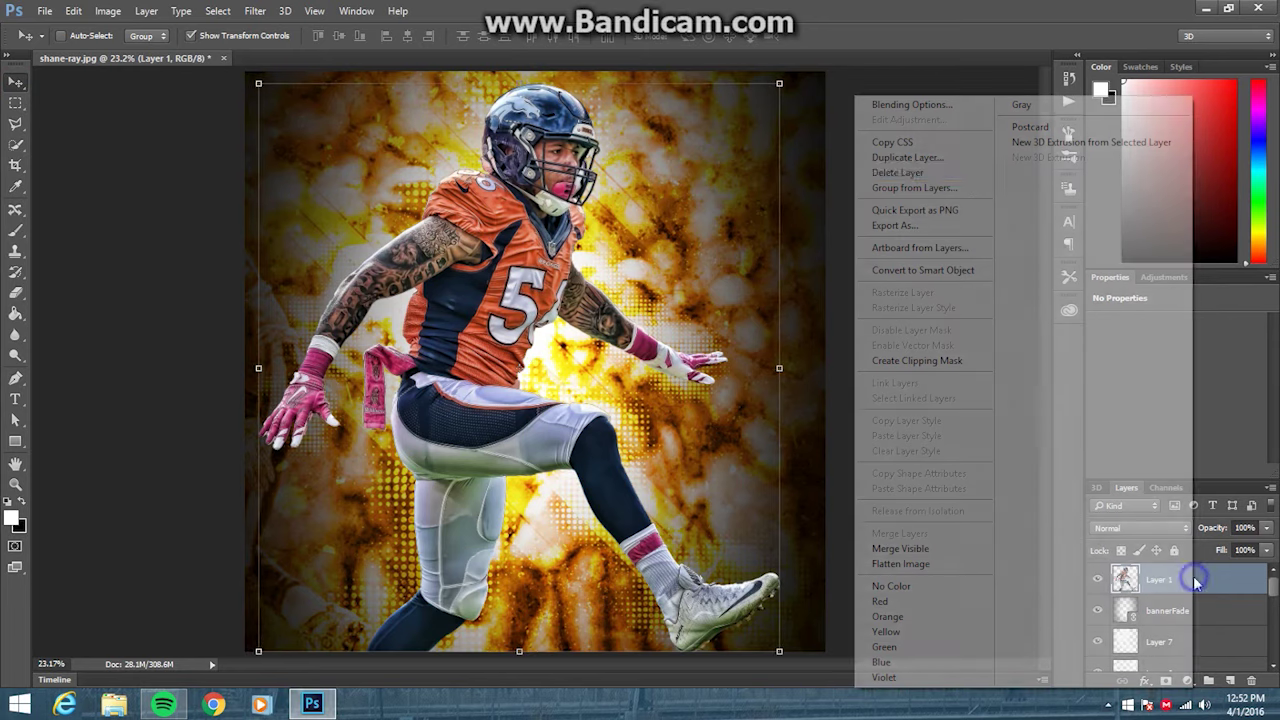
click(930, 162)
click(778, 214)
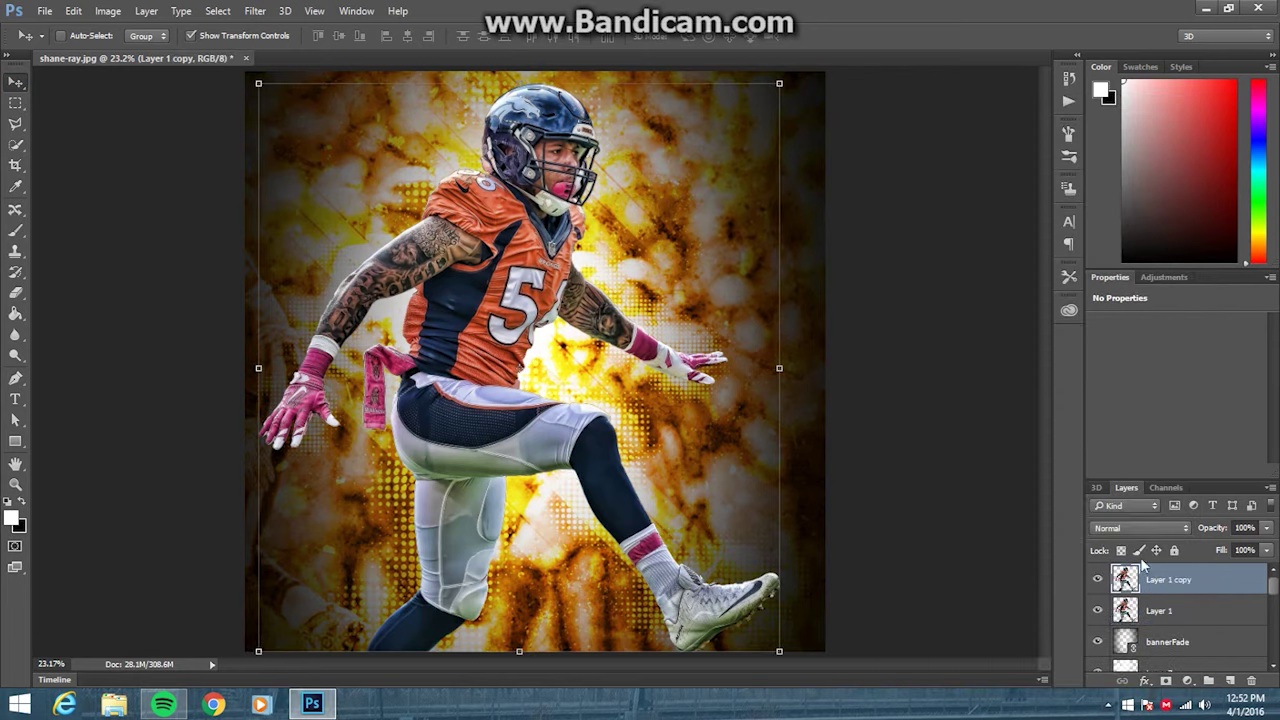
drag(1165, 580, 1165, 614)
- Apply a Motion Blur with distance 69 to Layer 1 copy, then reselect Layer 1
click(256, 11)
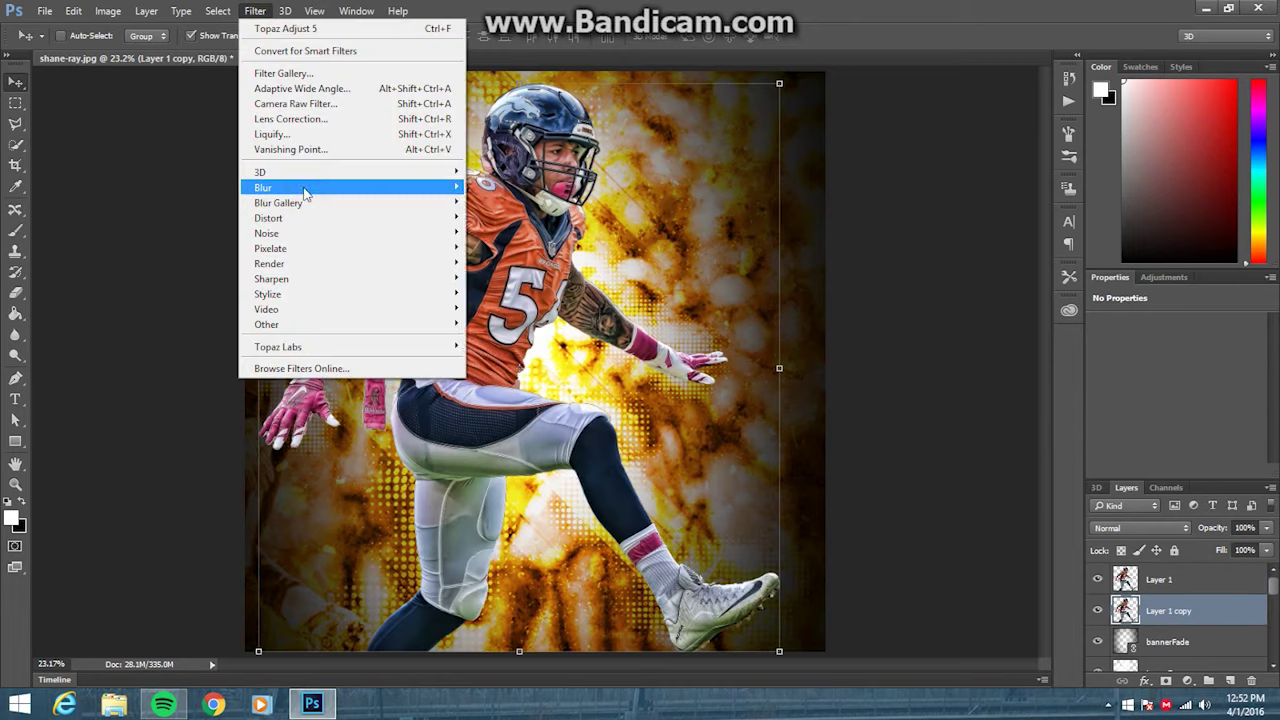
click(503, 289)
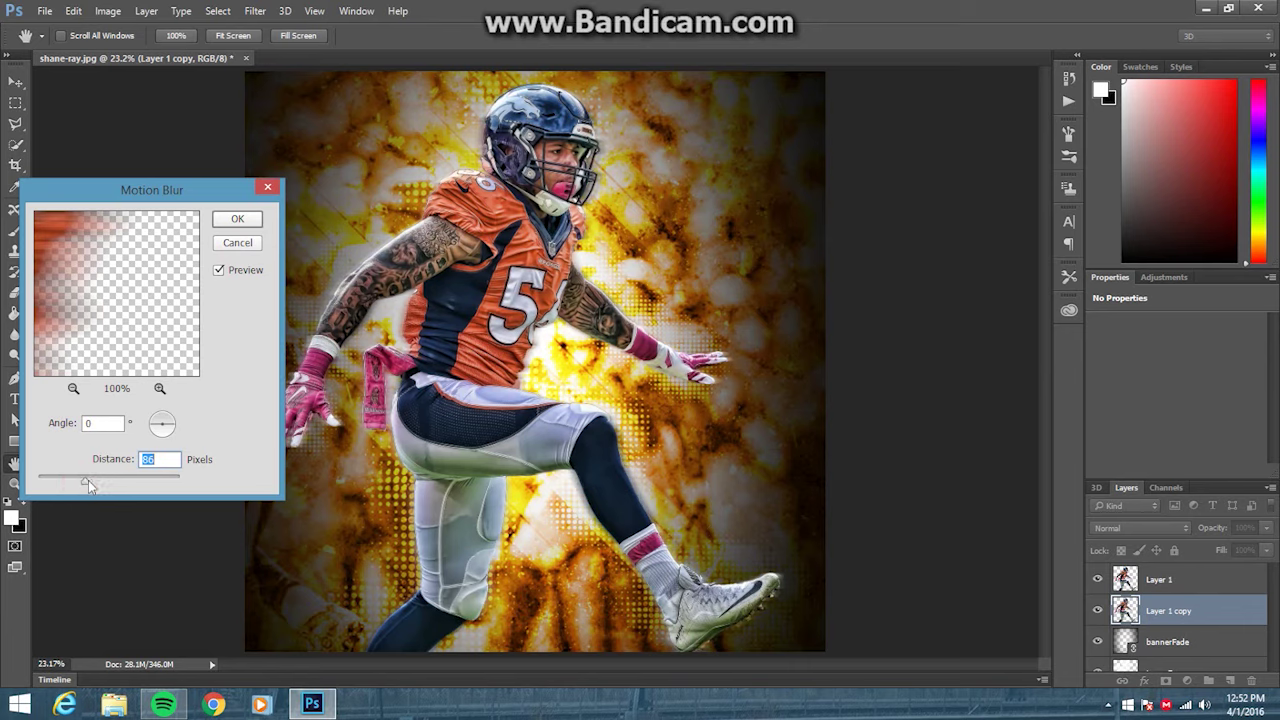
text(69)
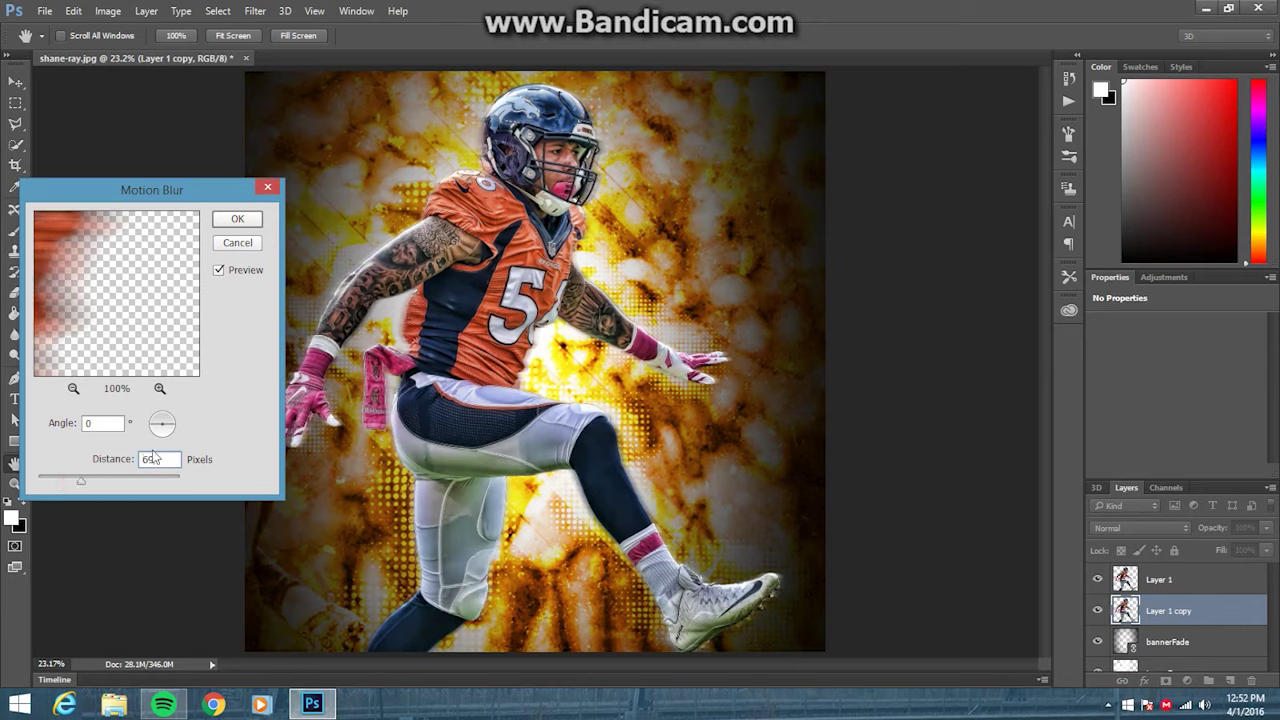
key(Return)
key(v)
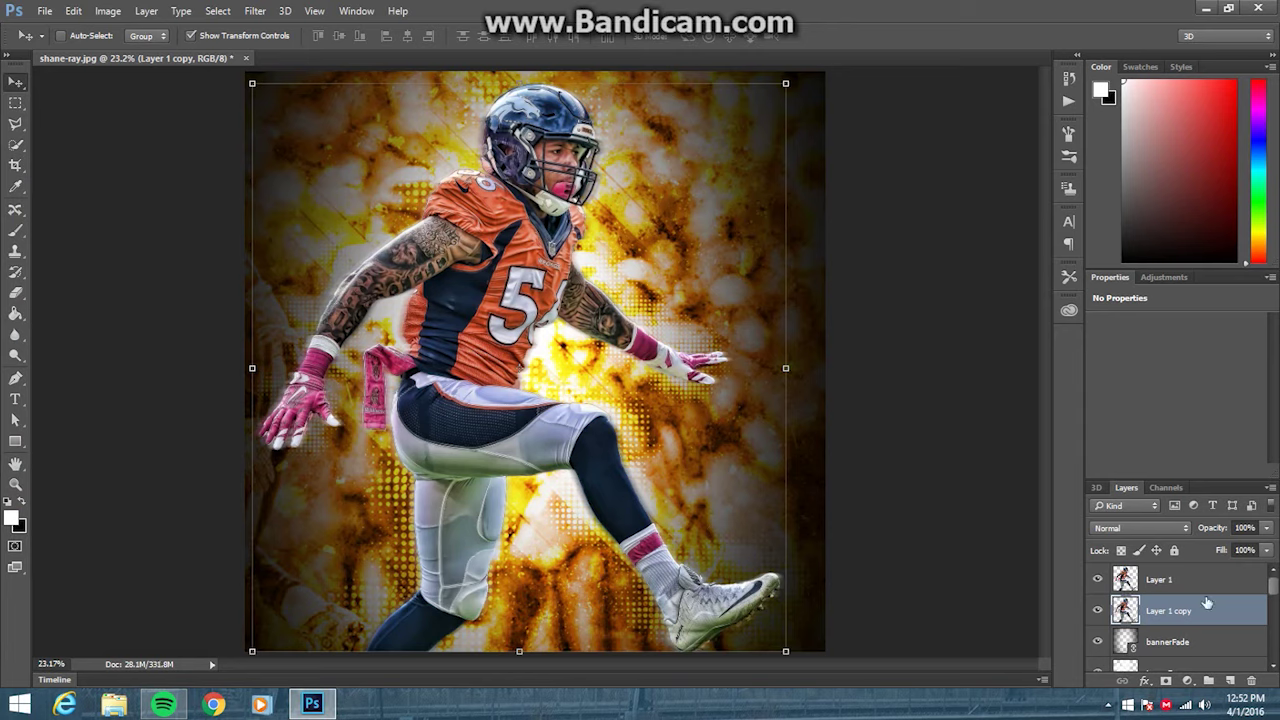
click(1195, 580)
- Start a white title text layer near the top and reduce its font size
click(15, 399)
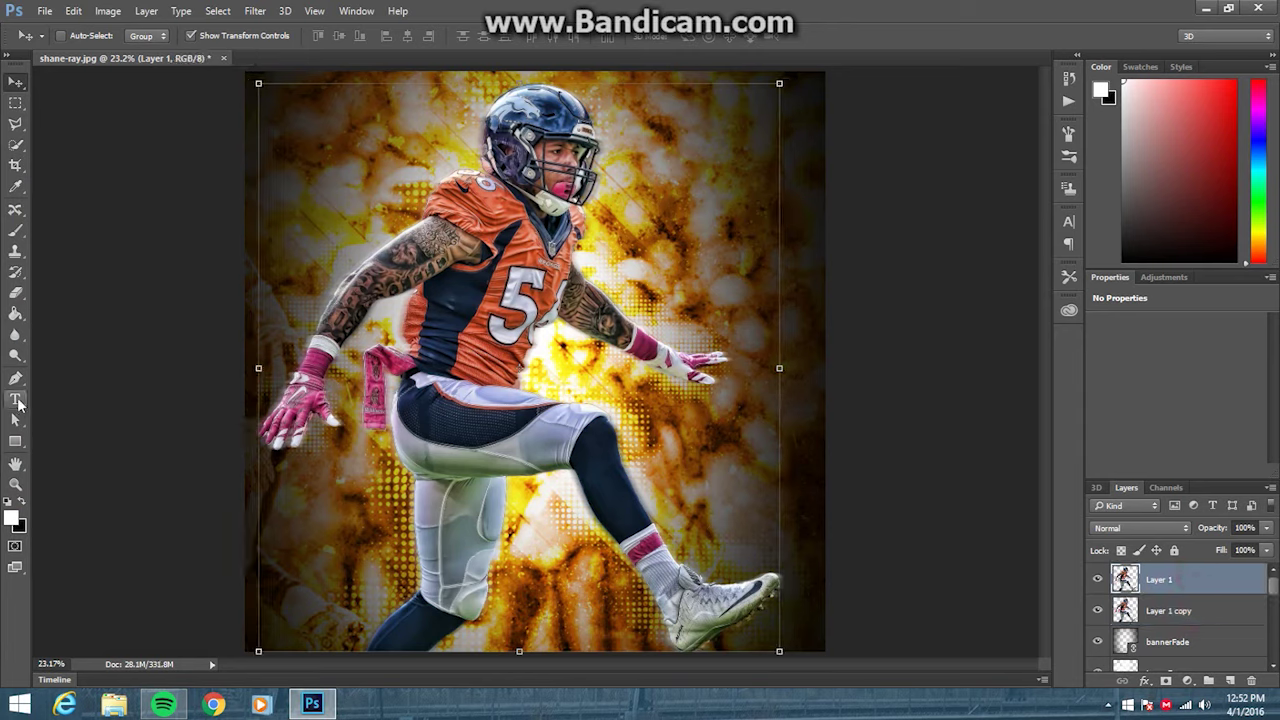
click(295, 142)
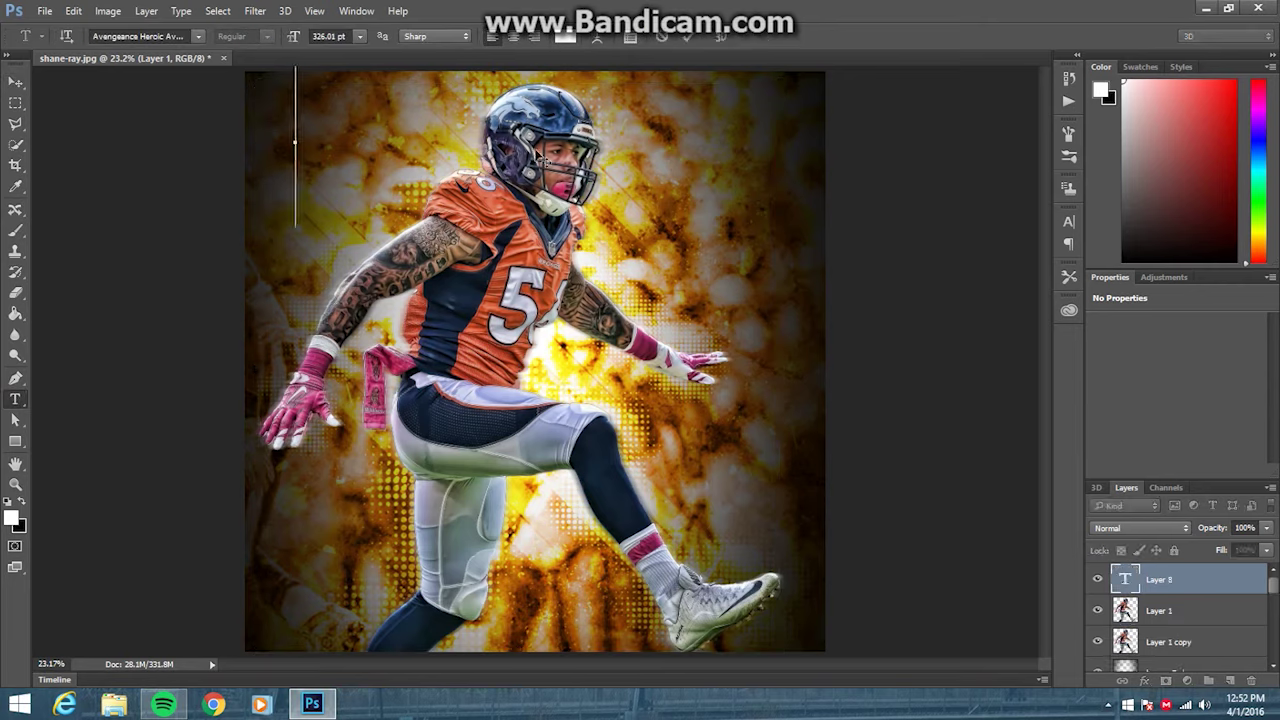
text(SHANE)
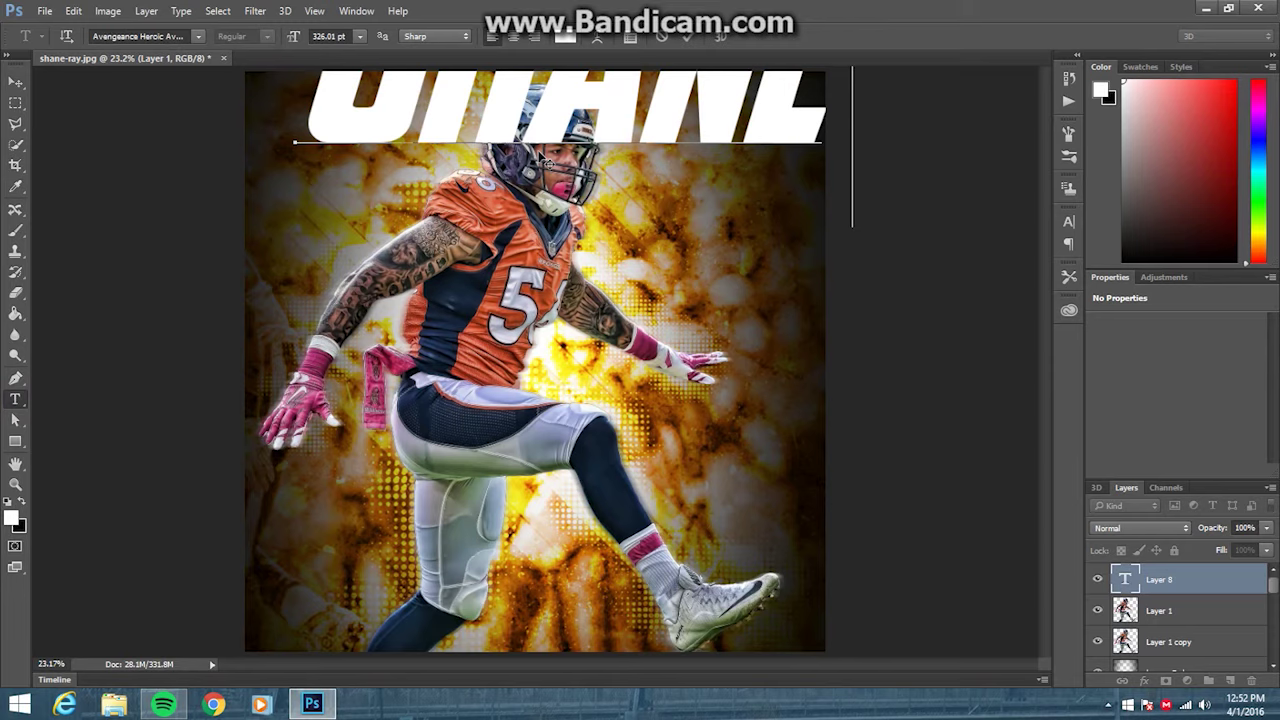
key(BackSpace)
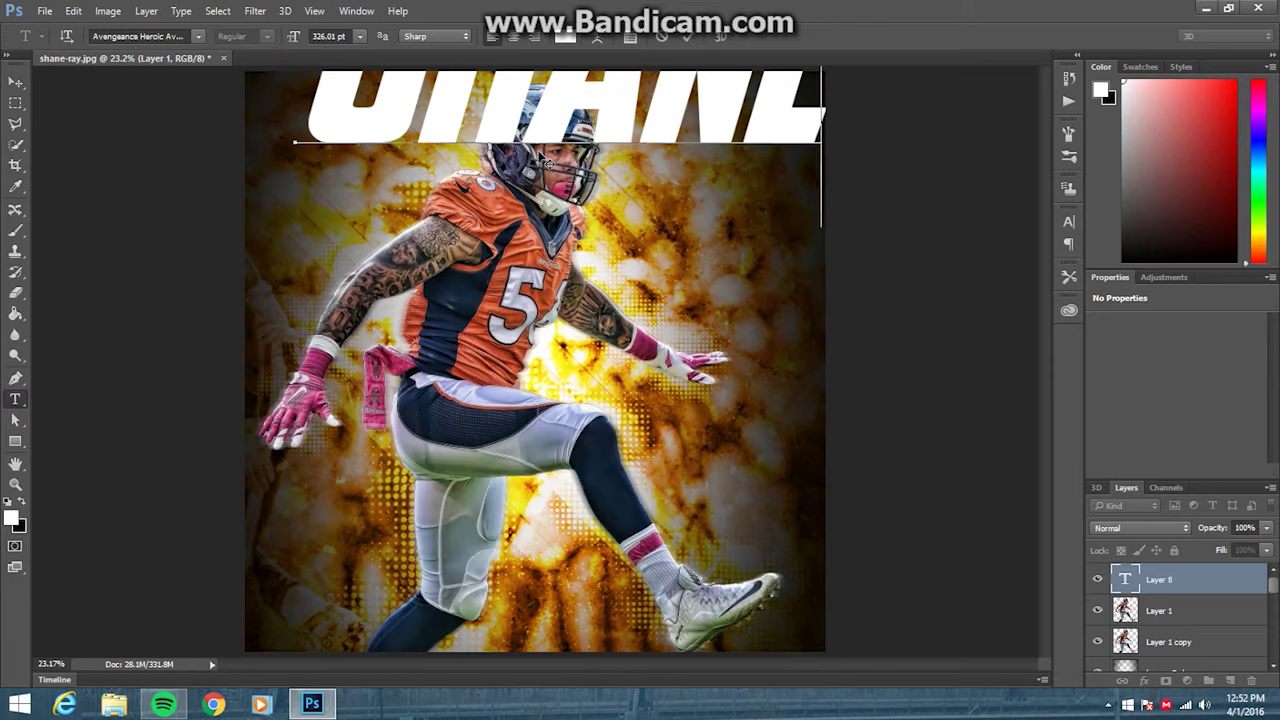
key(BackSpace)
key(Left)
key(Left)
key(Left)
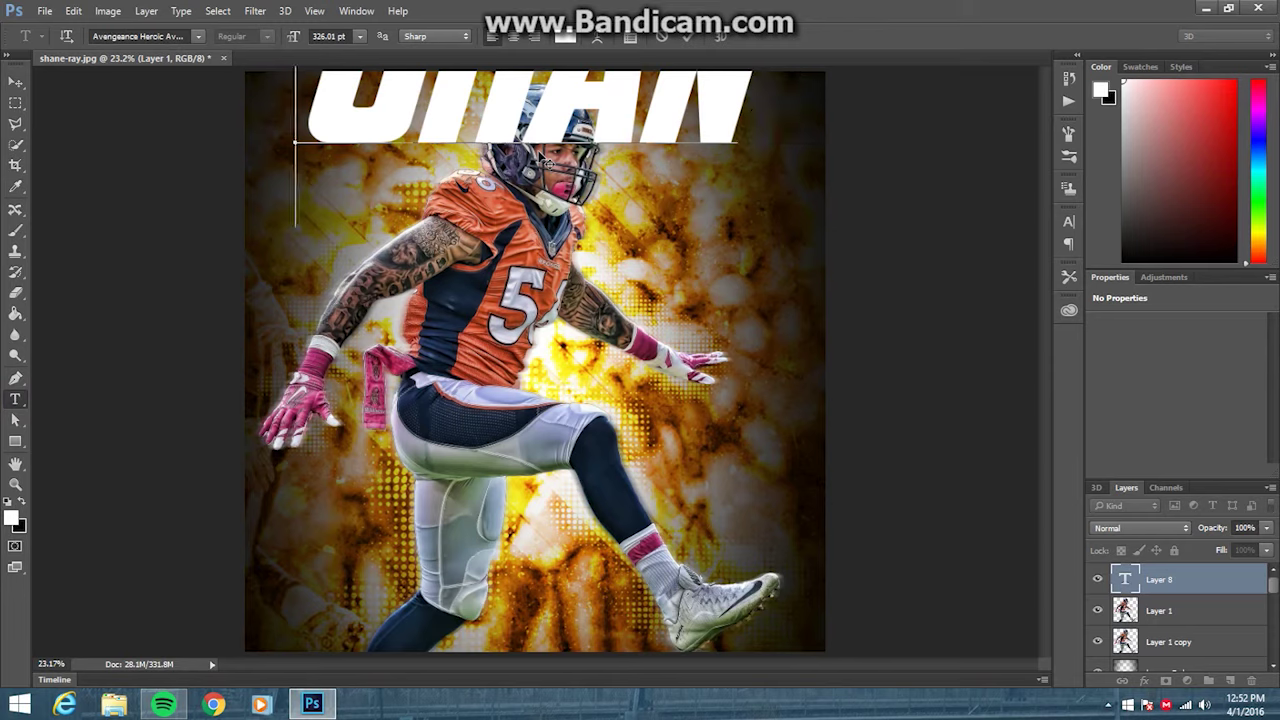
key(Delete)
key(Delete)
key(Delete)
drag(310, 37, 282, 37)
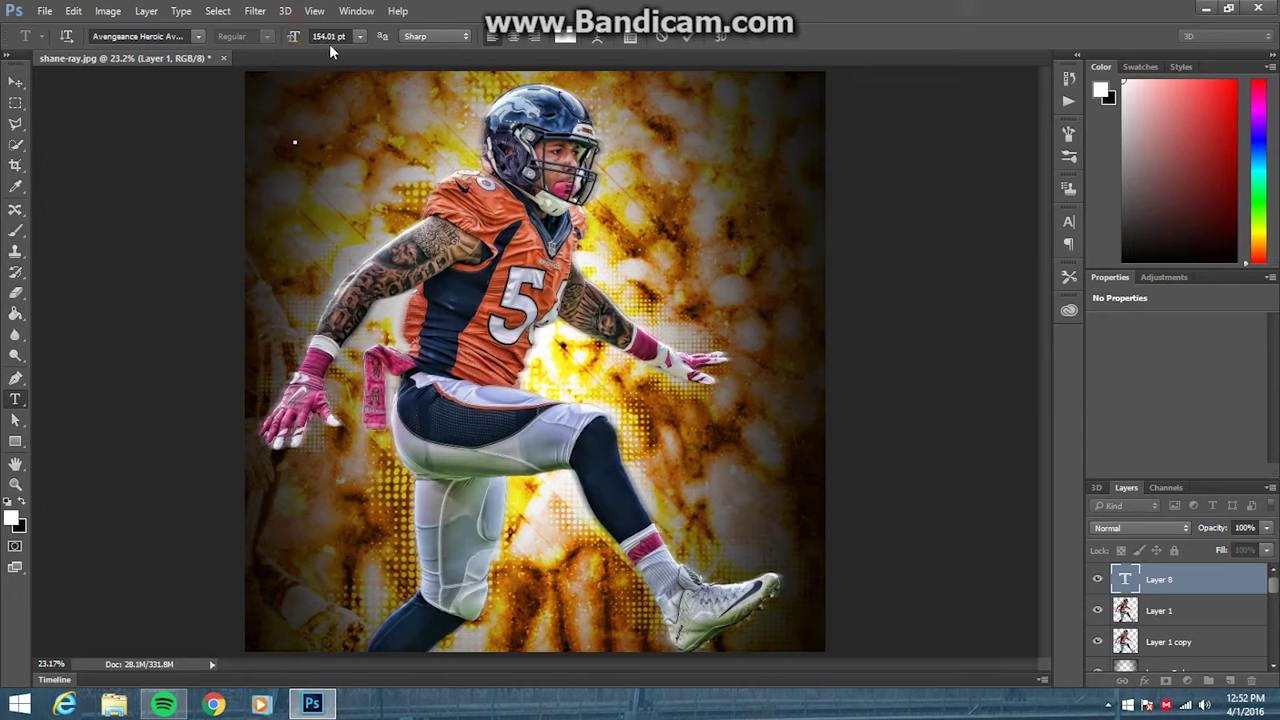
- Type SHANE RAY as the title and drag it down to mid-canvas
text(J)
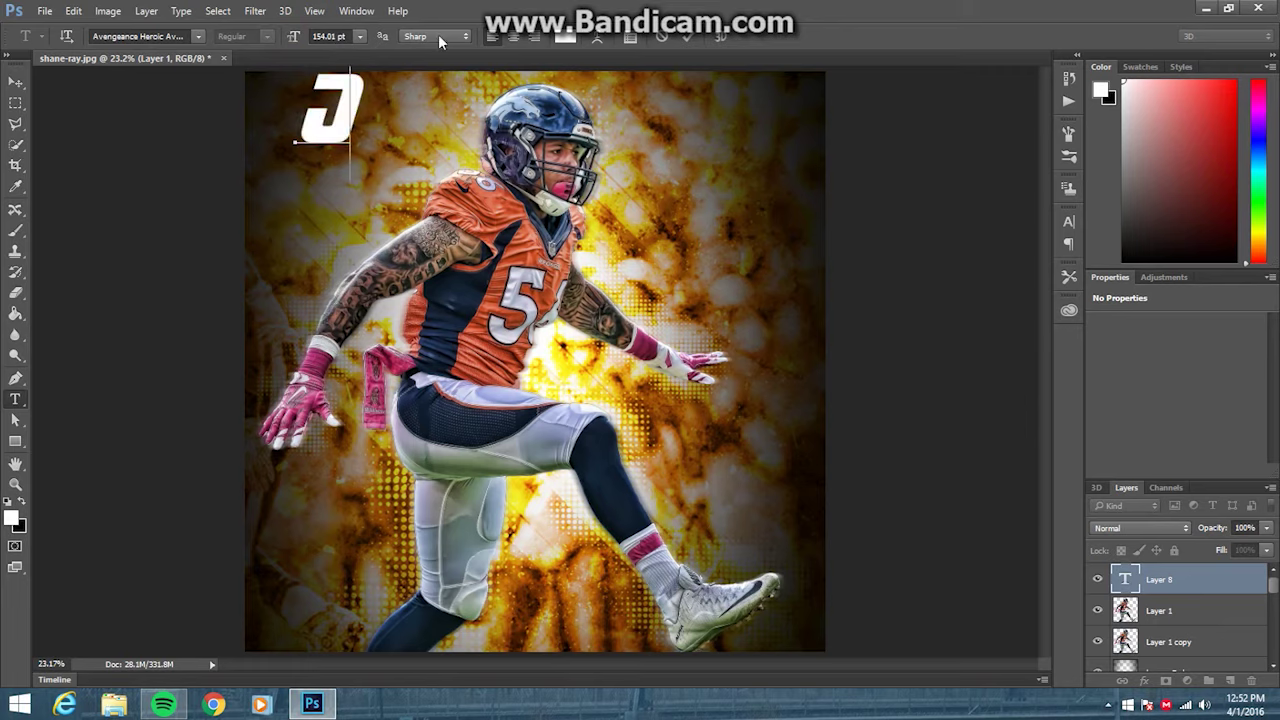
text(HANE)
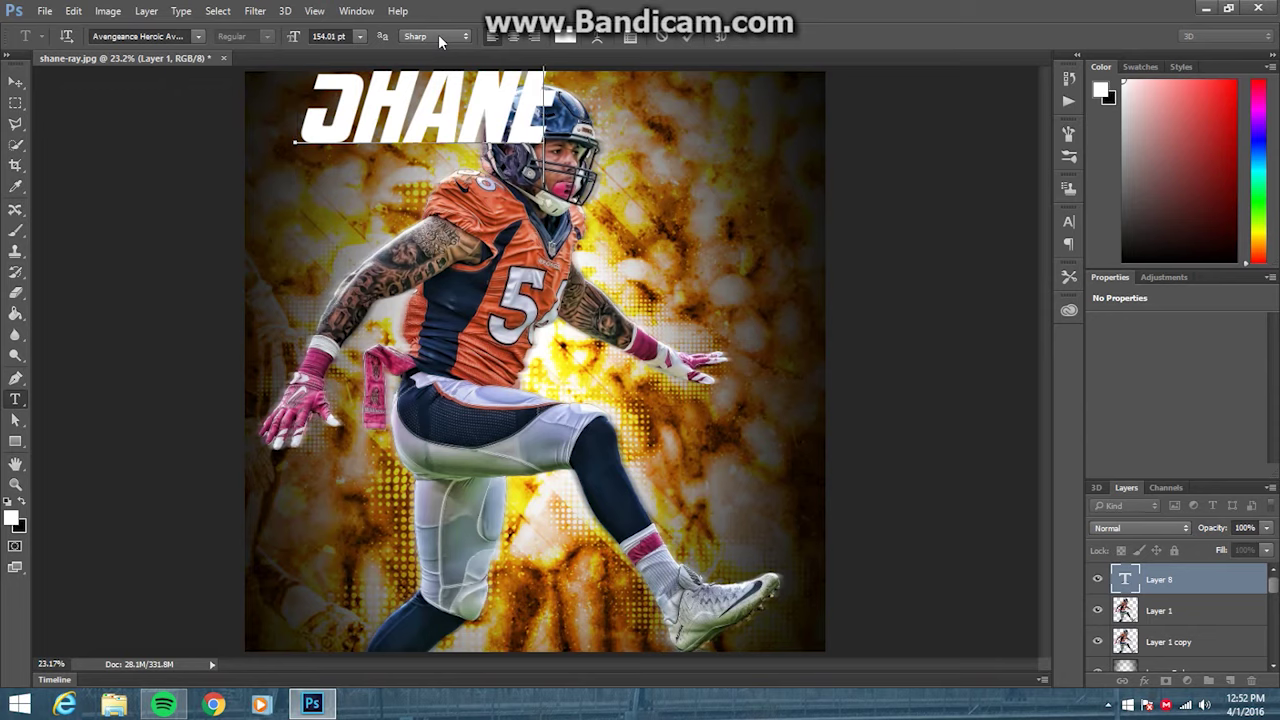
text( C)
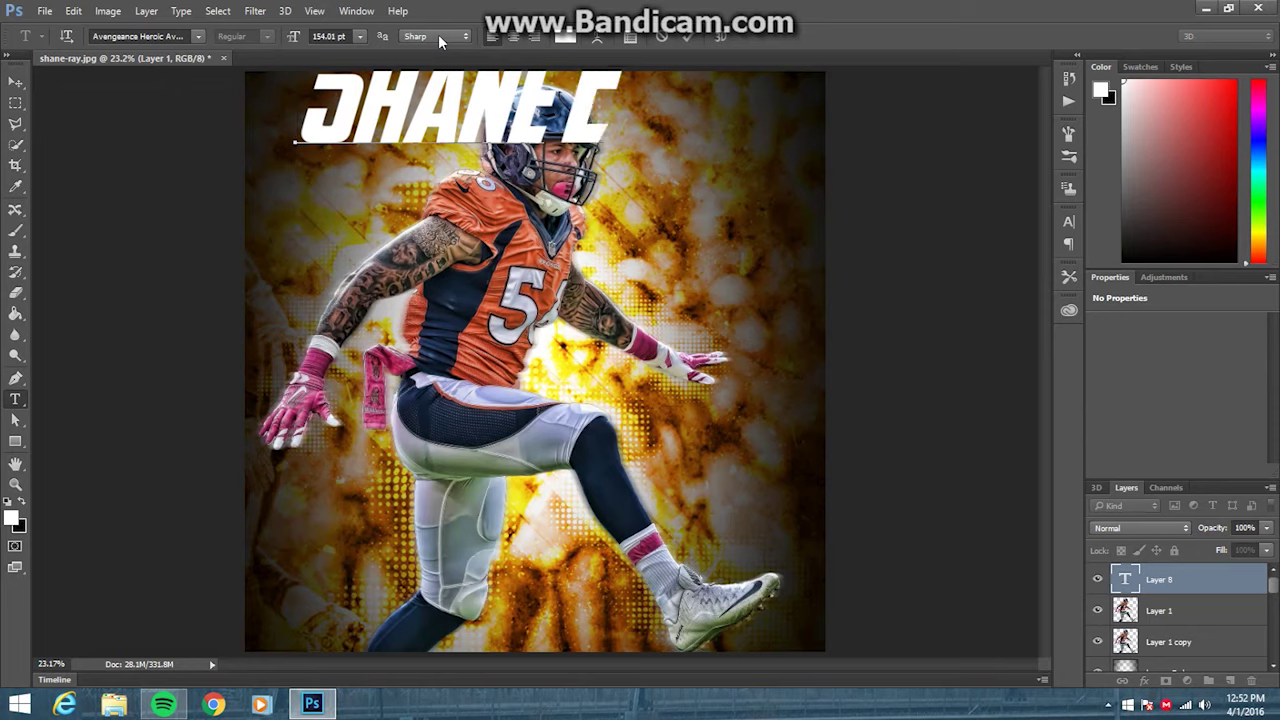
key(BackSpace)
text(RAY)
click(18, 84)
drag(575, 125, 607, 260)
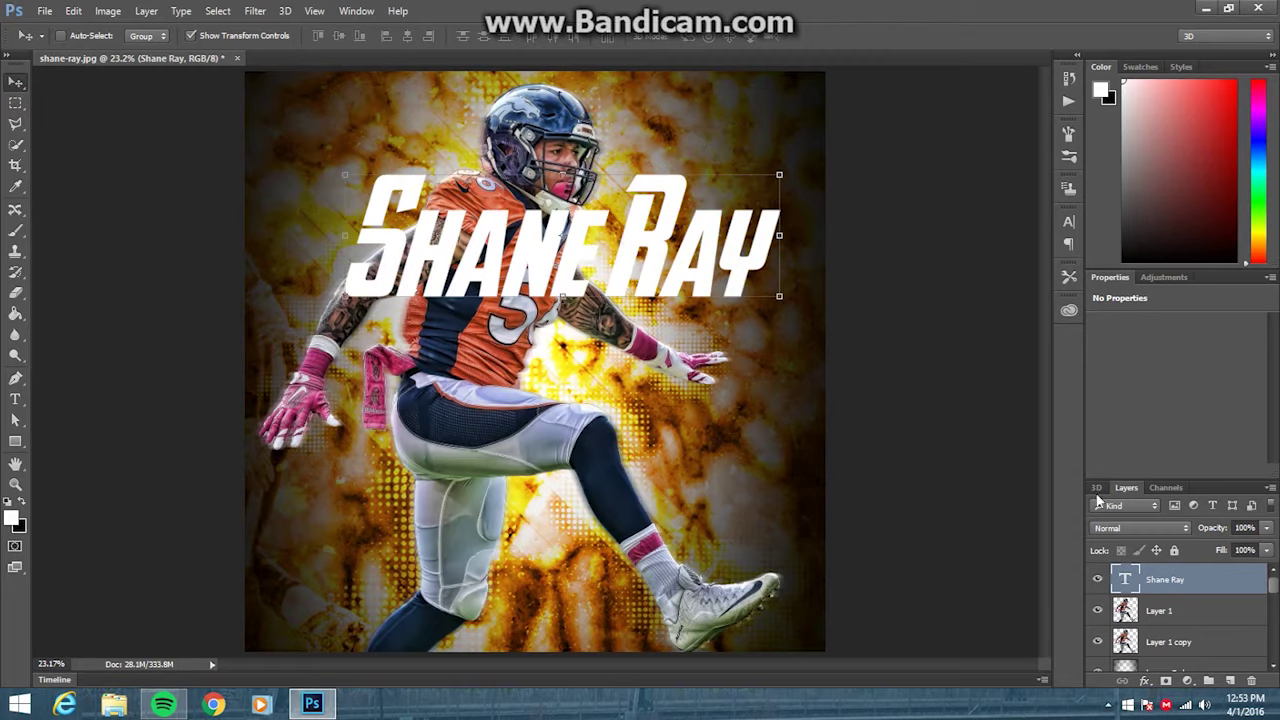
- Set the title's blend mode to Overlay and shrink its font to about 121 pt
click(1140, 528)
click(1123, 366)
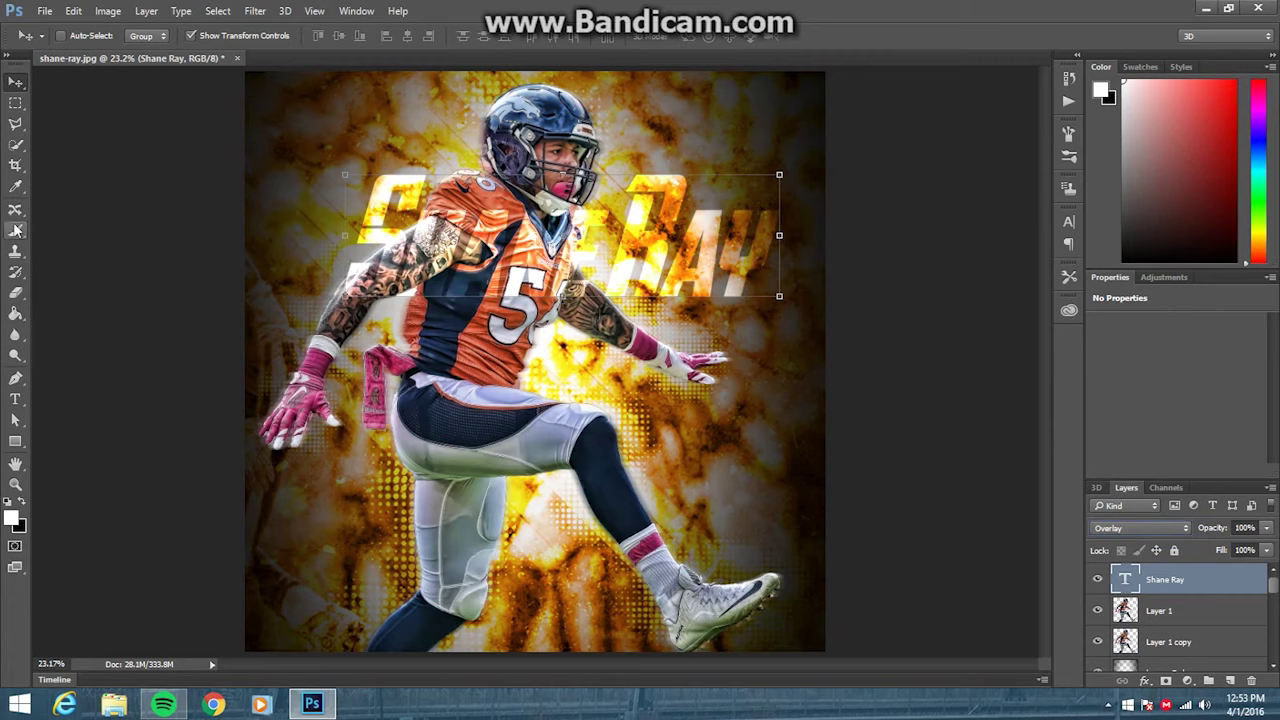
click(15, 398)
mouse_move(371, 253)
mouse_down()
mouse_move(715, 244)
mouse_move(318, 255)
mouse_move(807, 257)
mouse_up()
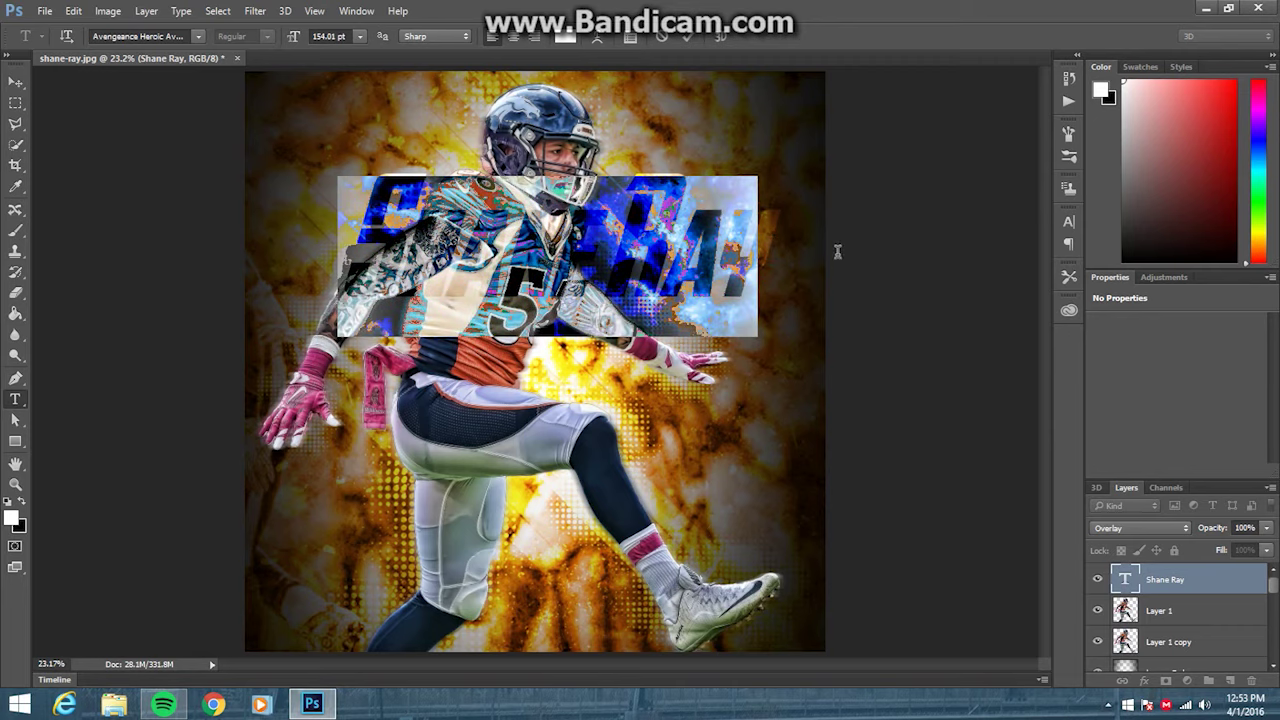
drag(305, 45, 278, 48)
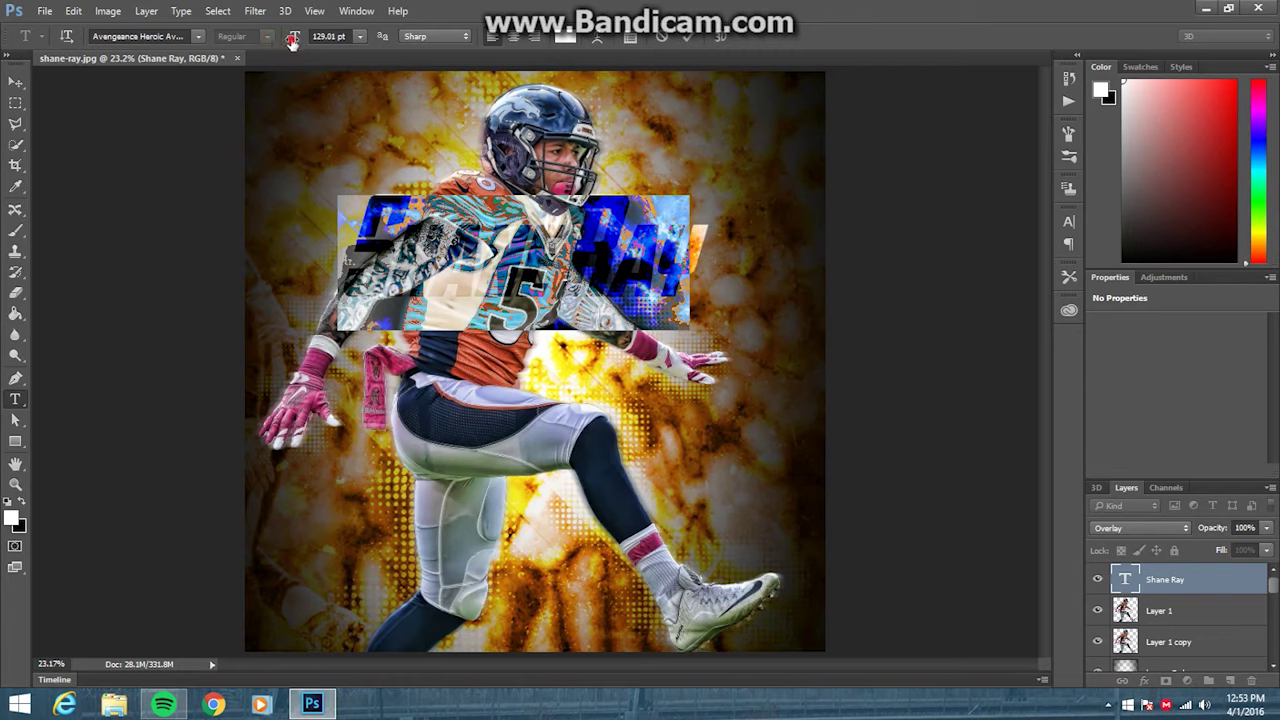
- Move the title to the top and respace RAY so the helmet sits between words
click(16, 82)
drag(518, 273, 428, 154)
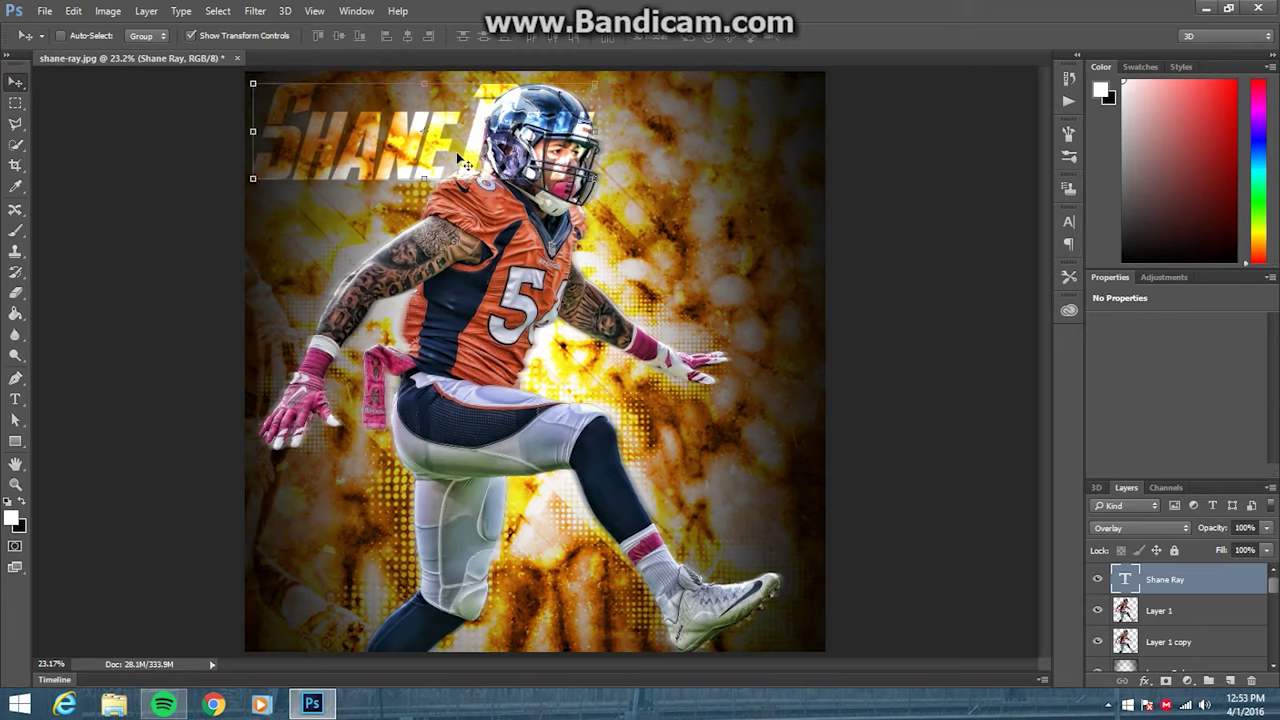
click(15, 399)
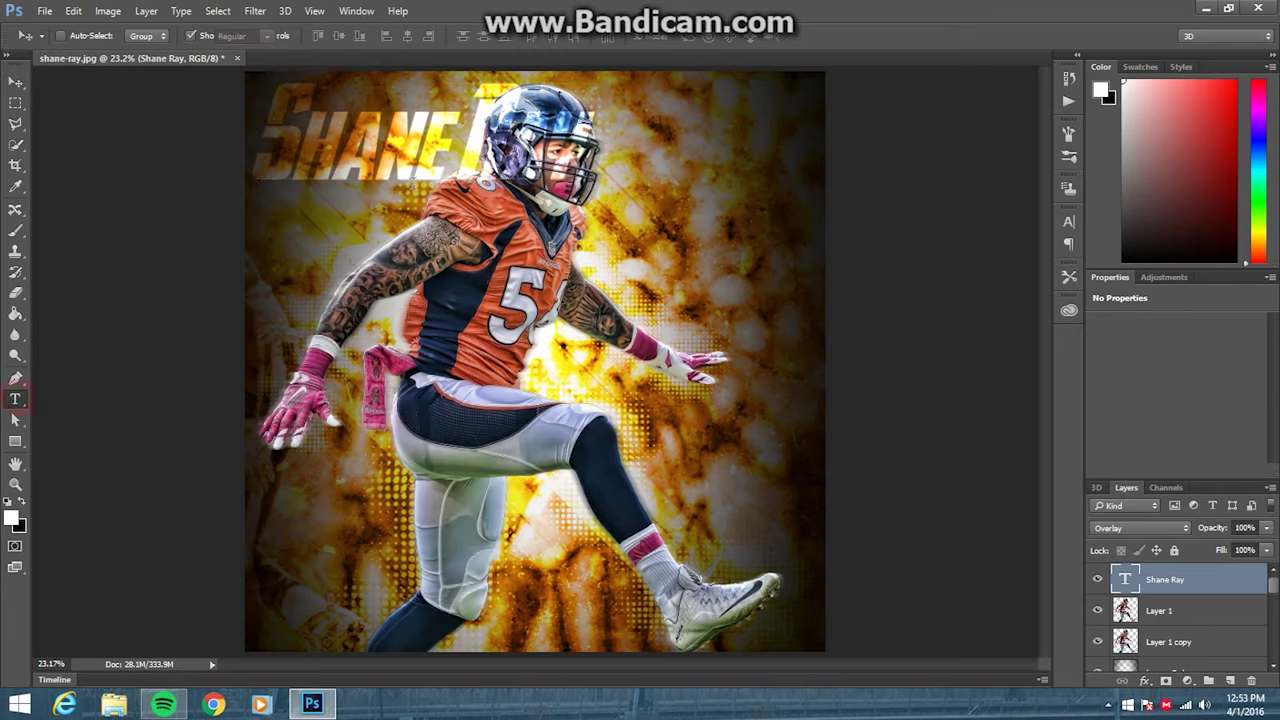
click(478, 140)
drag(478, 140, 605, 140)
text(R)
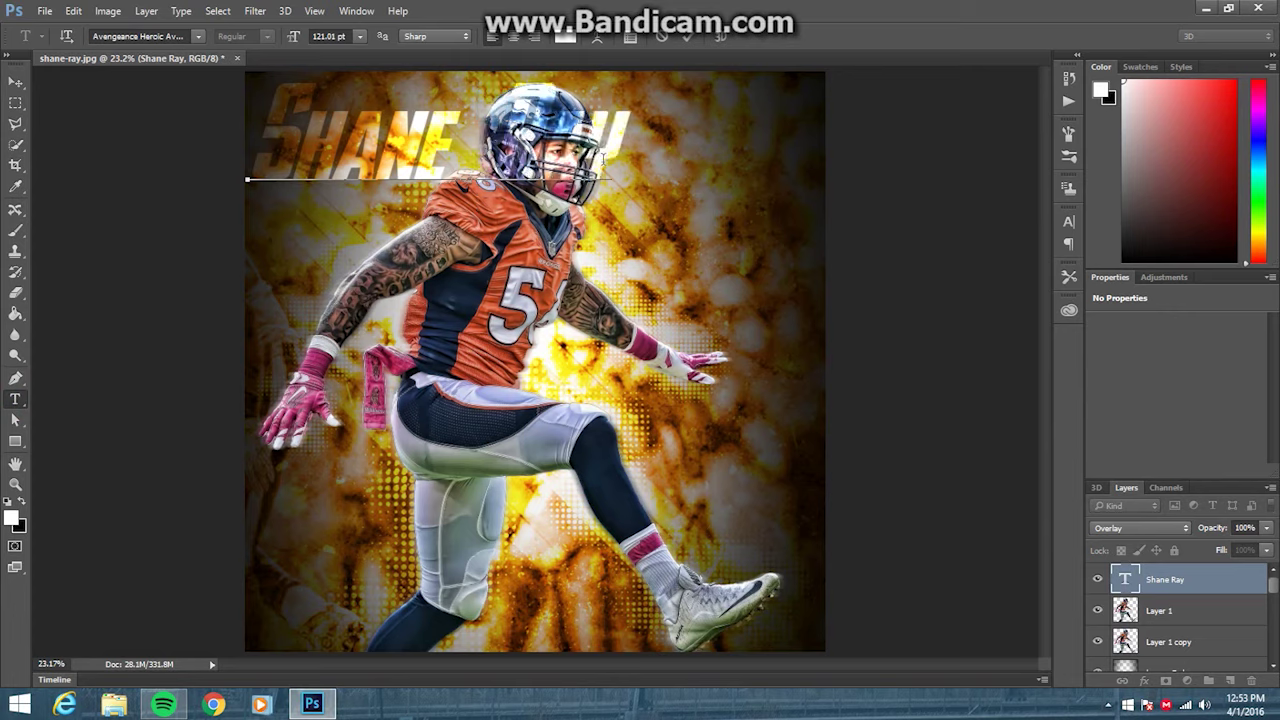
text(ay)
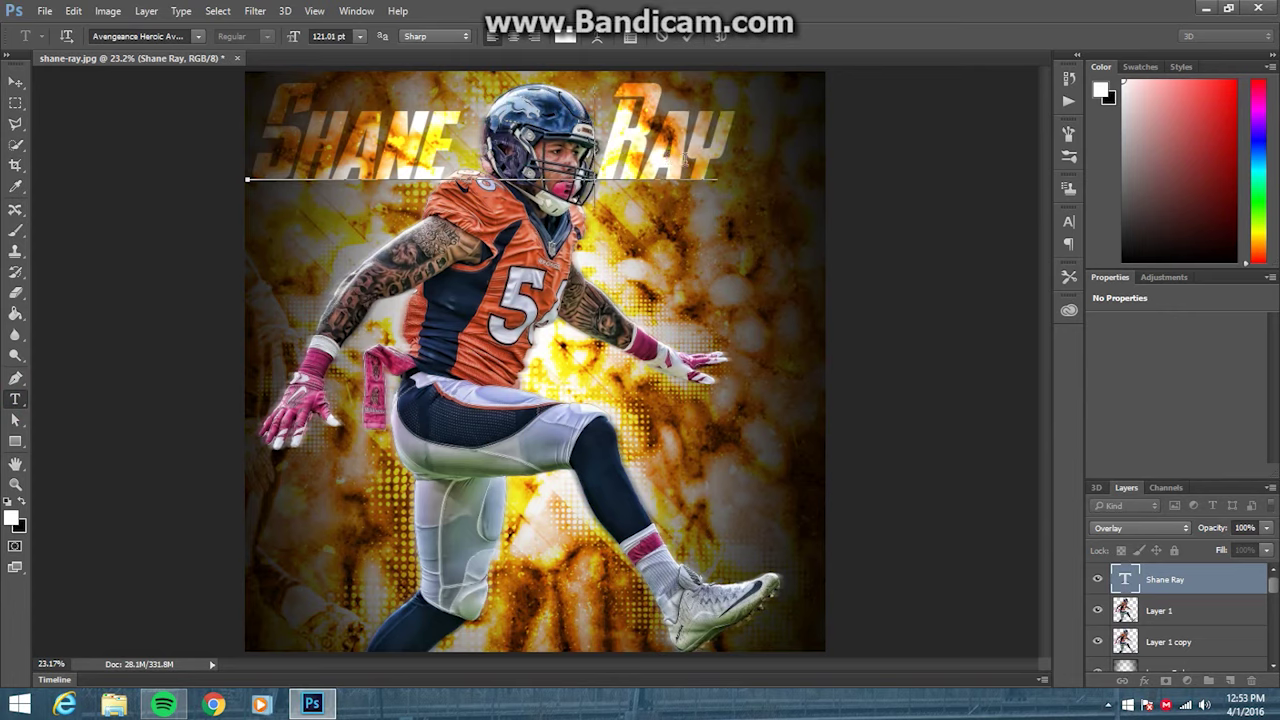
click(13, 78)
- Add Inner Glow and Drop Shadow styles to the title and nudge it up and right
click(1146, 681)
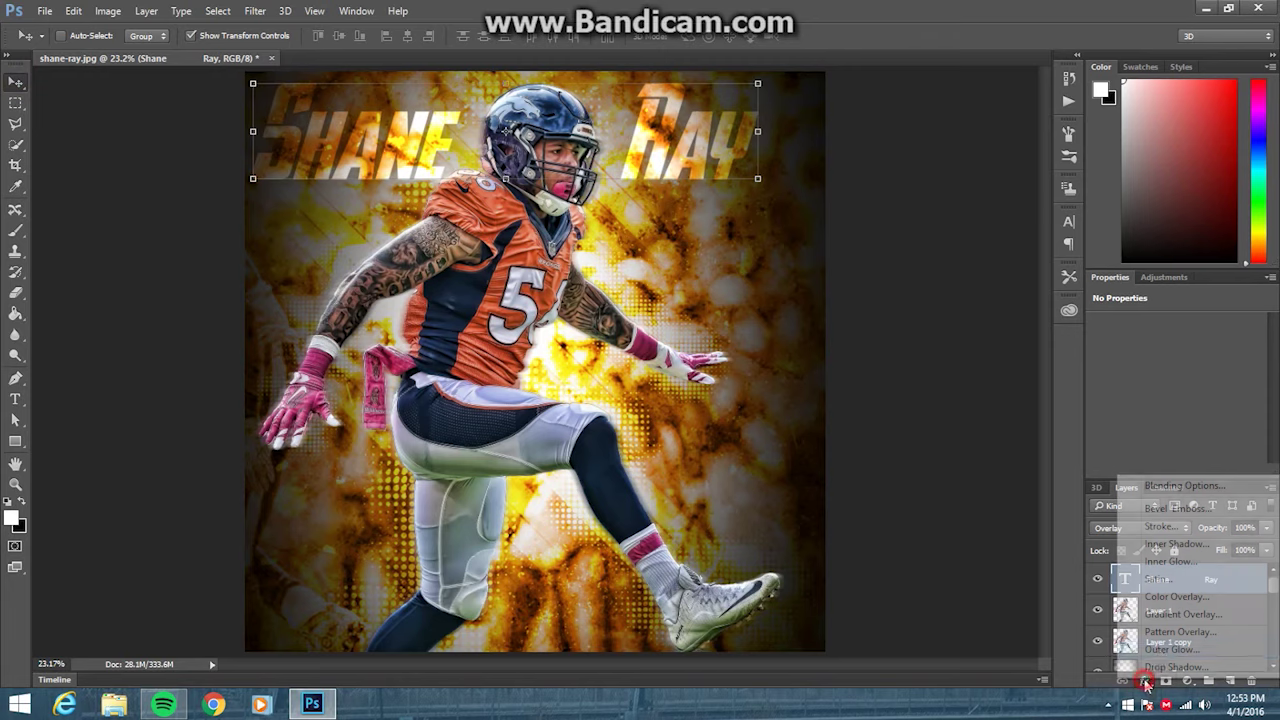
click(1171, 663)
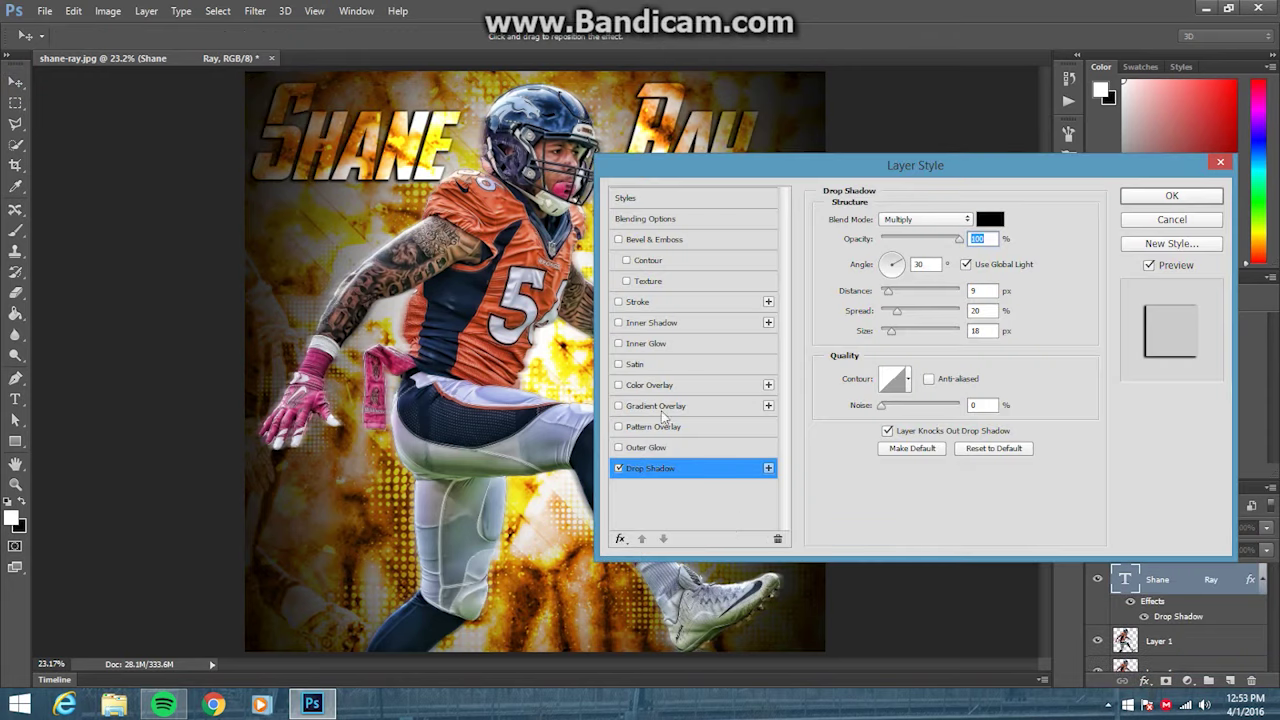
click(652, 344)
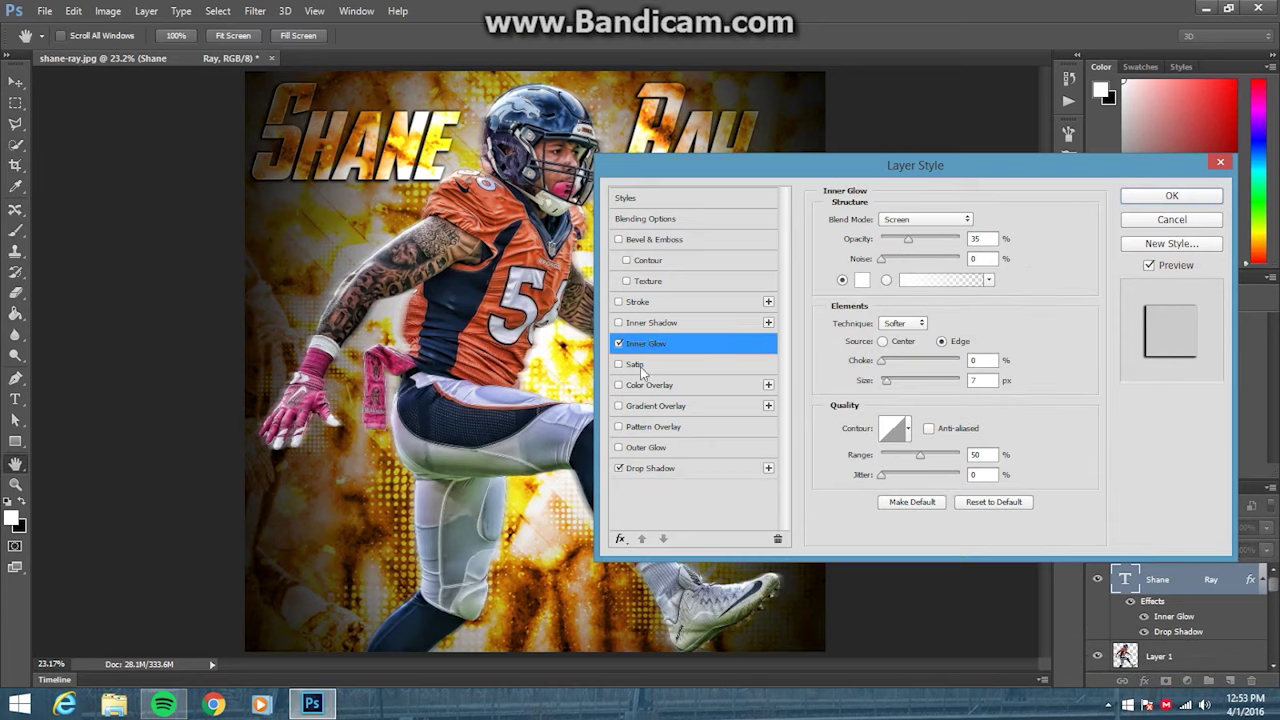
click(650, 470)
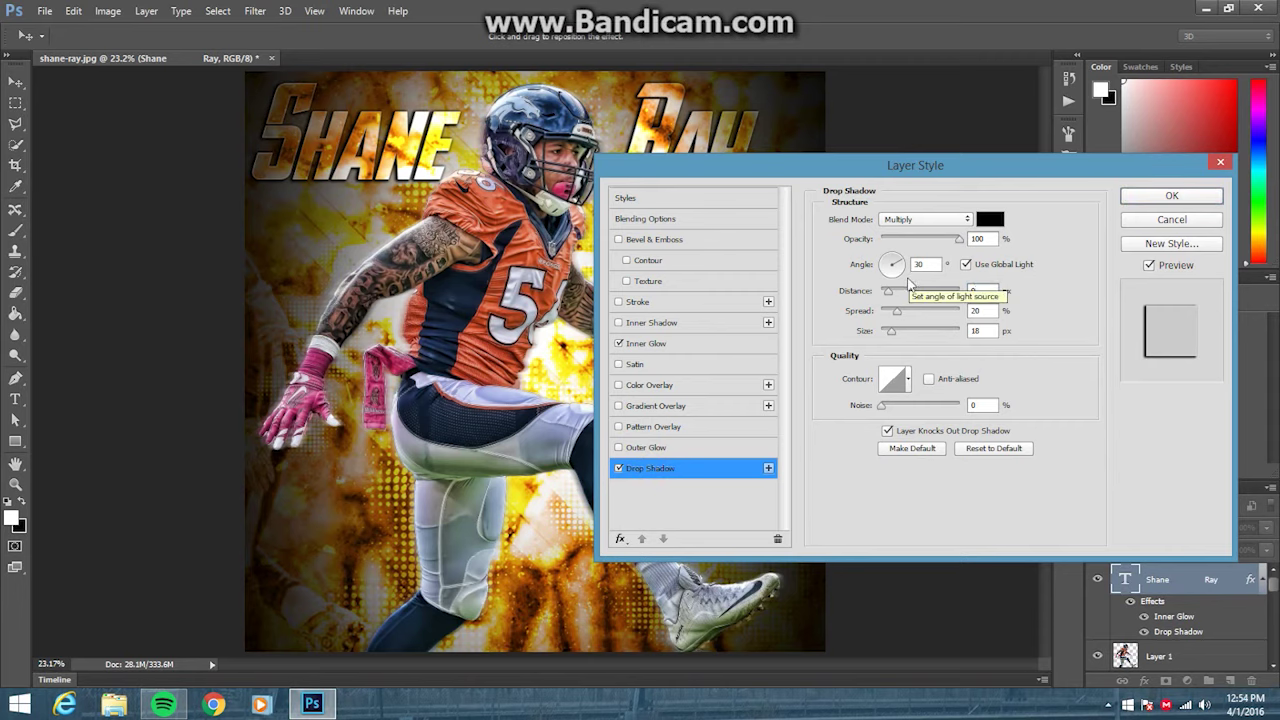
click(1155, 197)
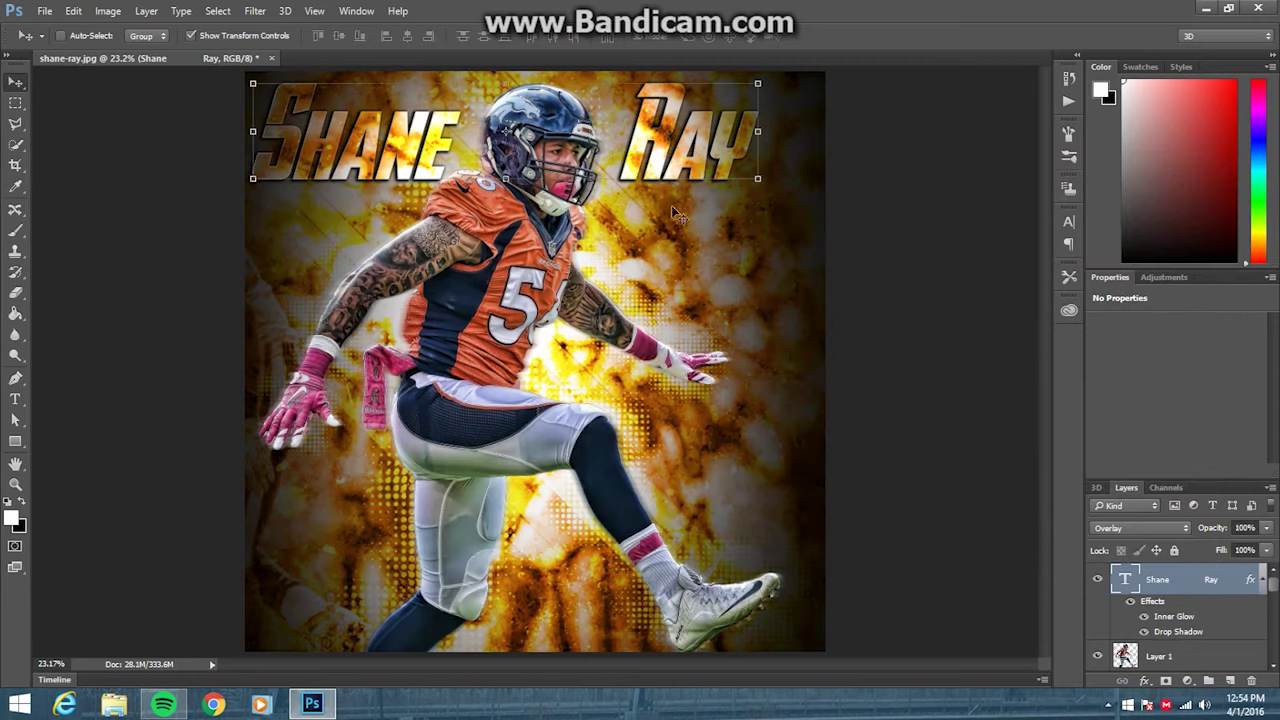
drag(685, 146, 690, 137)
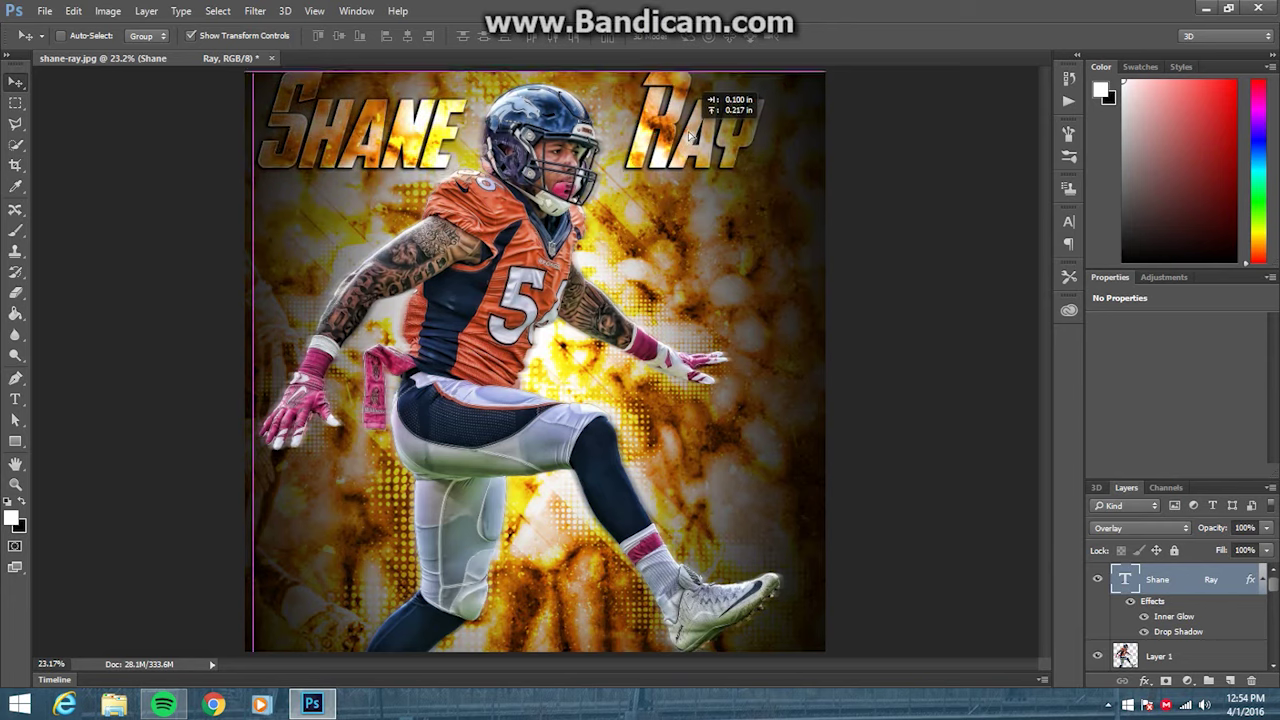
drag(690, 137, 697, 147)
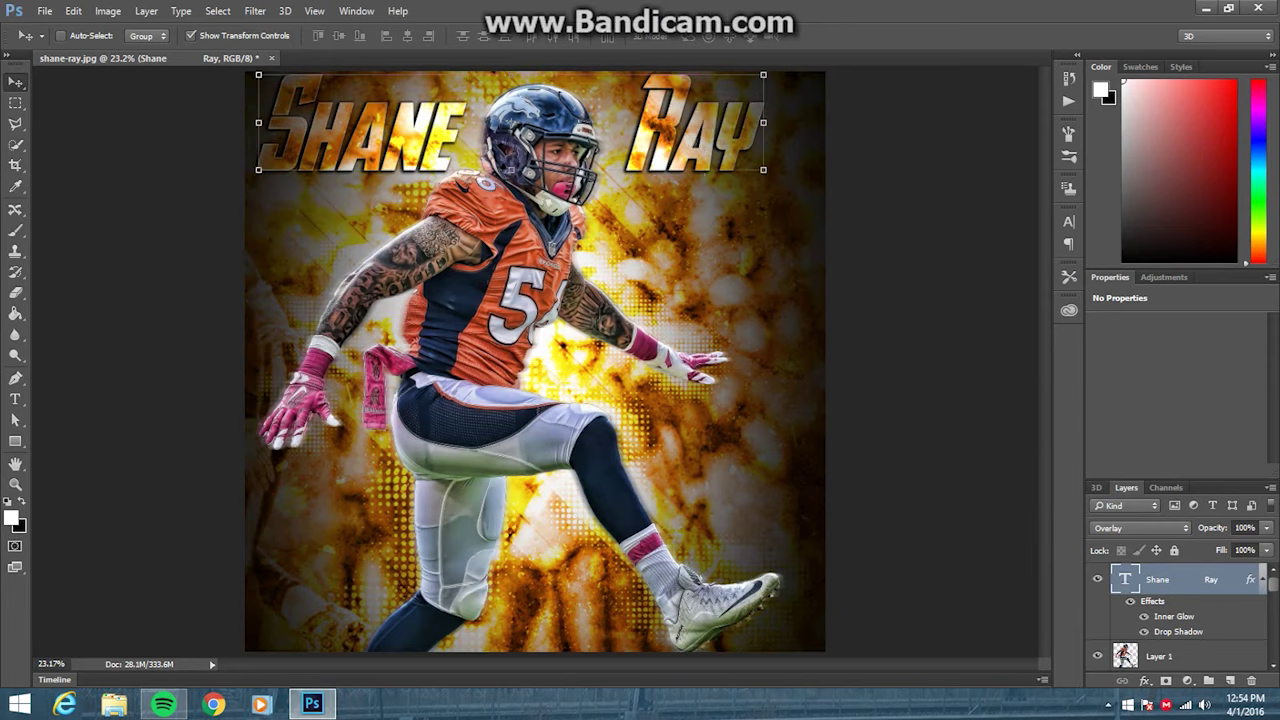
- Apply a 17-pixel horizontal Motion Blur to the Background layer
scroll(1165, 613, down, 5)
right_click(1173, 660)
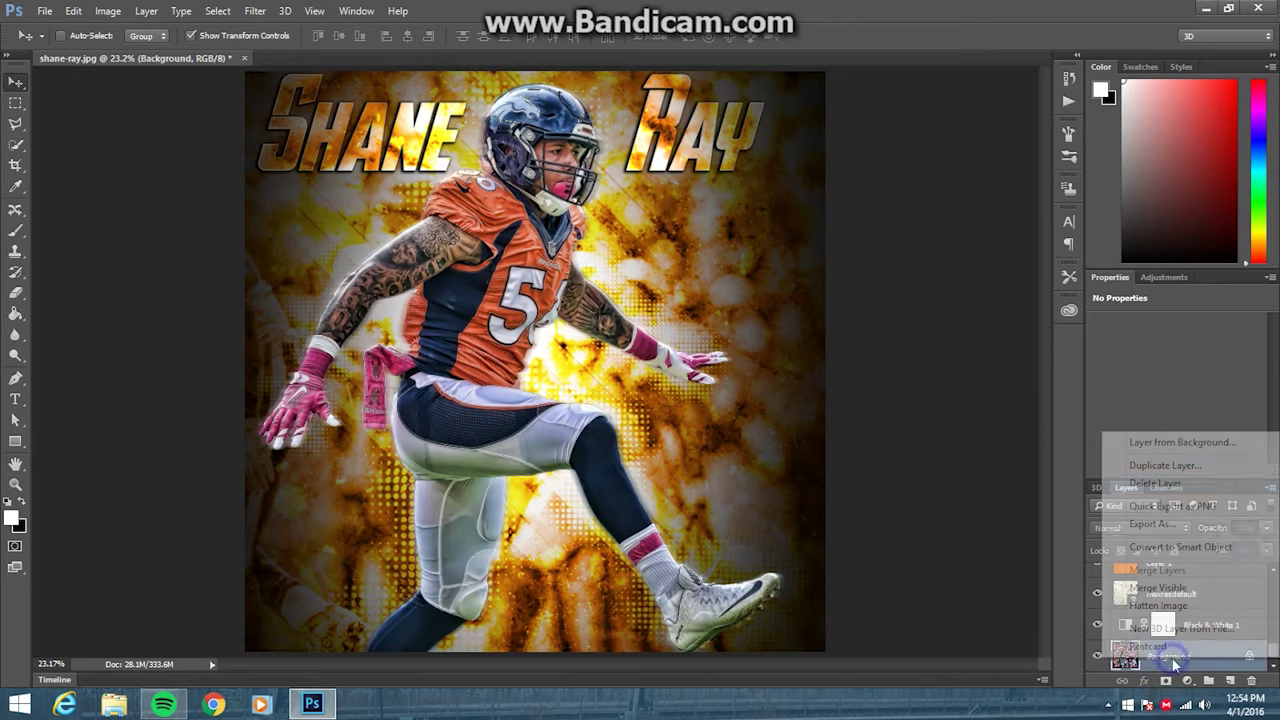
click(250, 12)
mouse_move(263, 187)
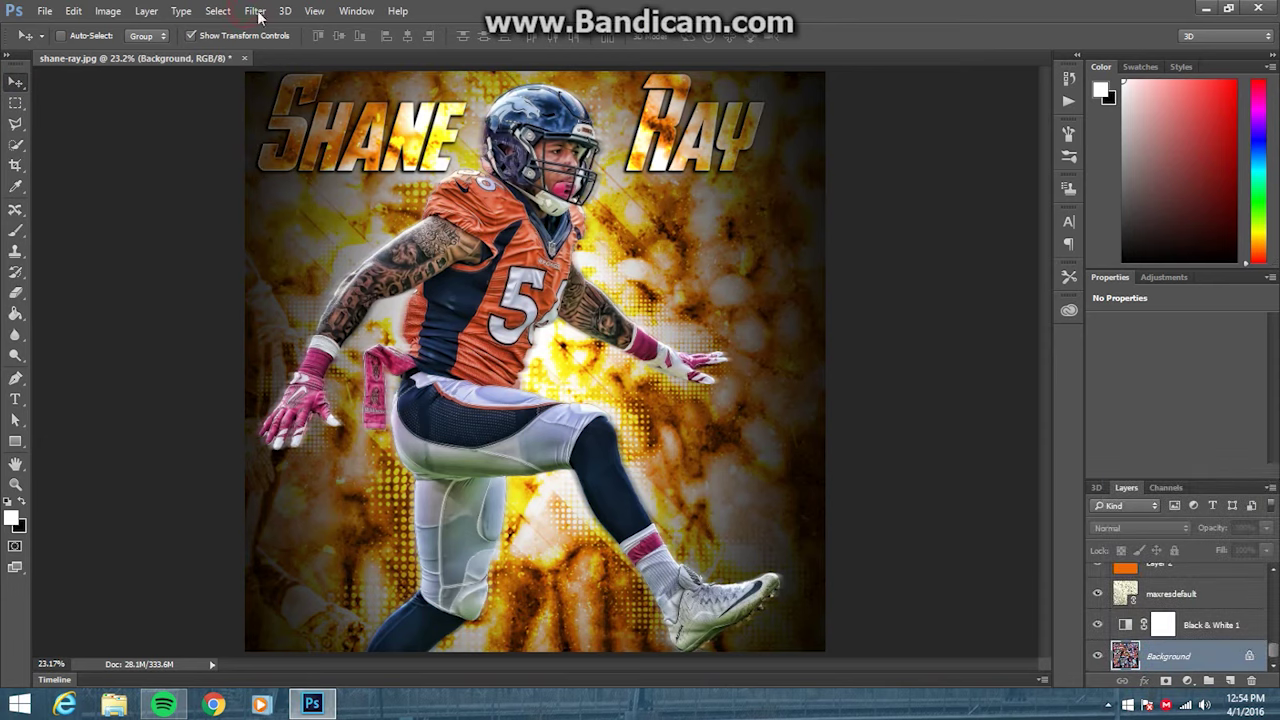
click(255, 11)
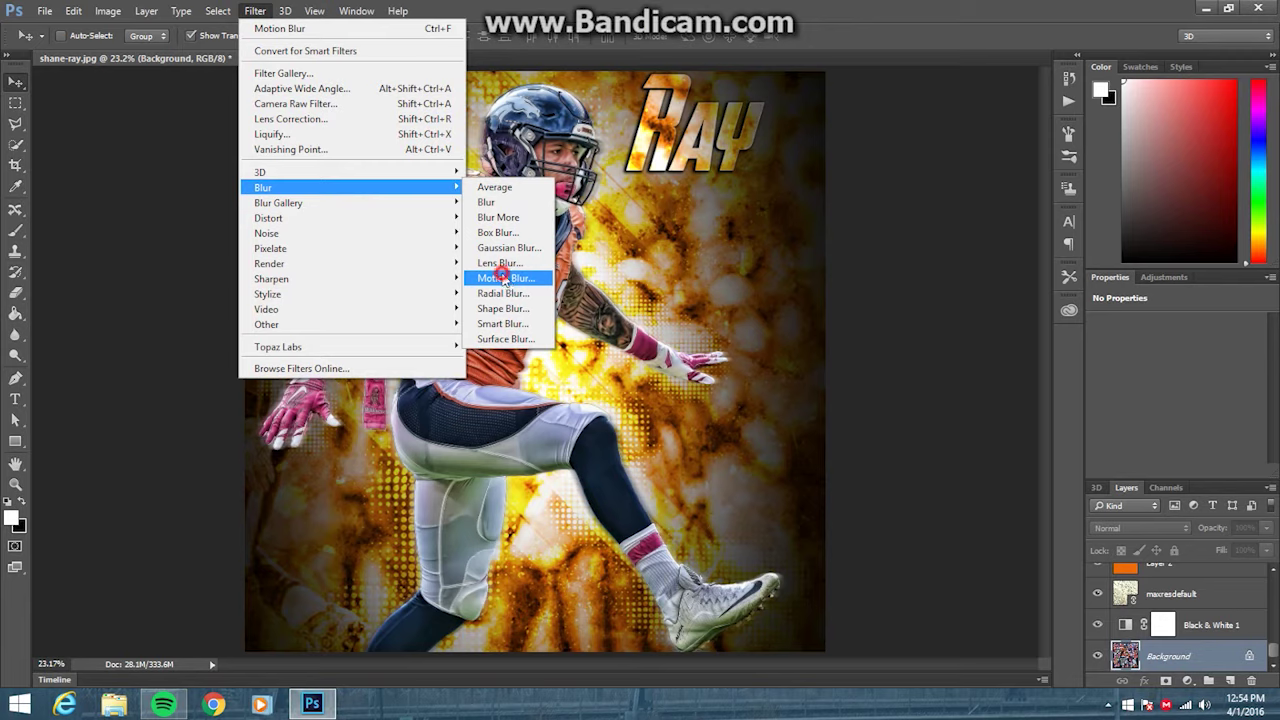
click(503, 279)
drag(90, 486, 52, 480)
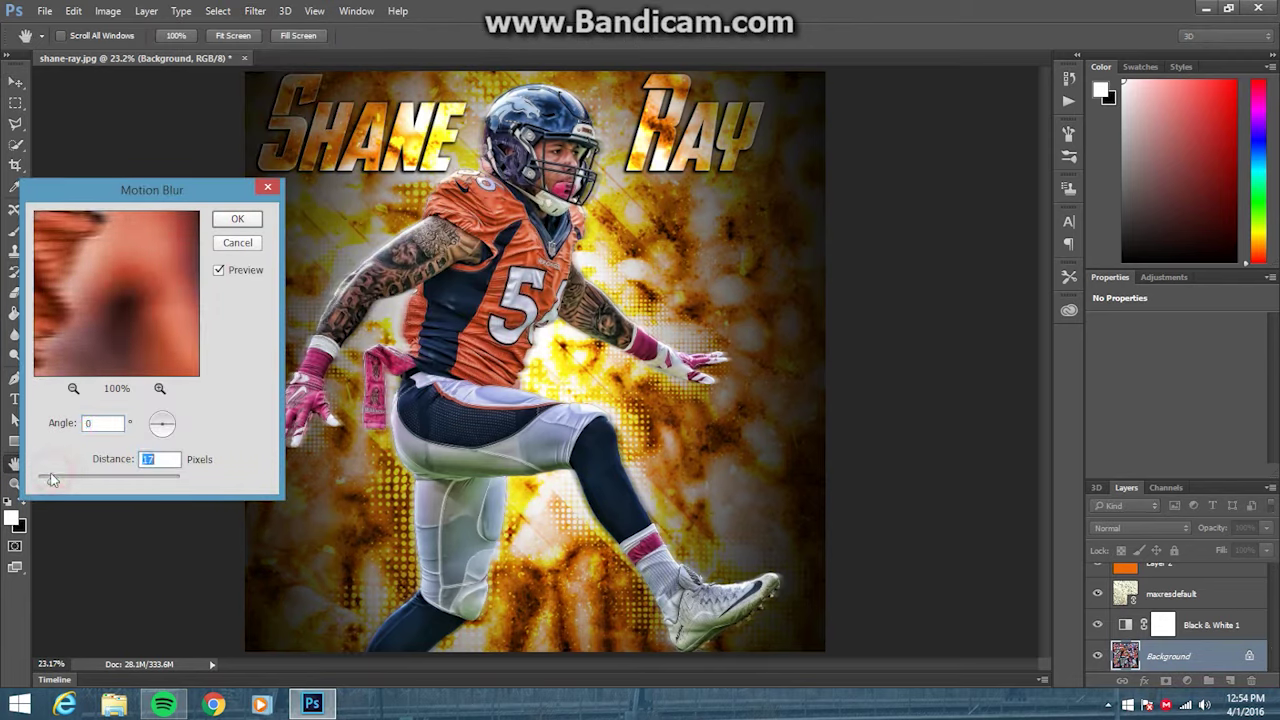
click(238, 221)
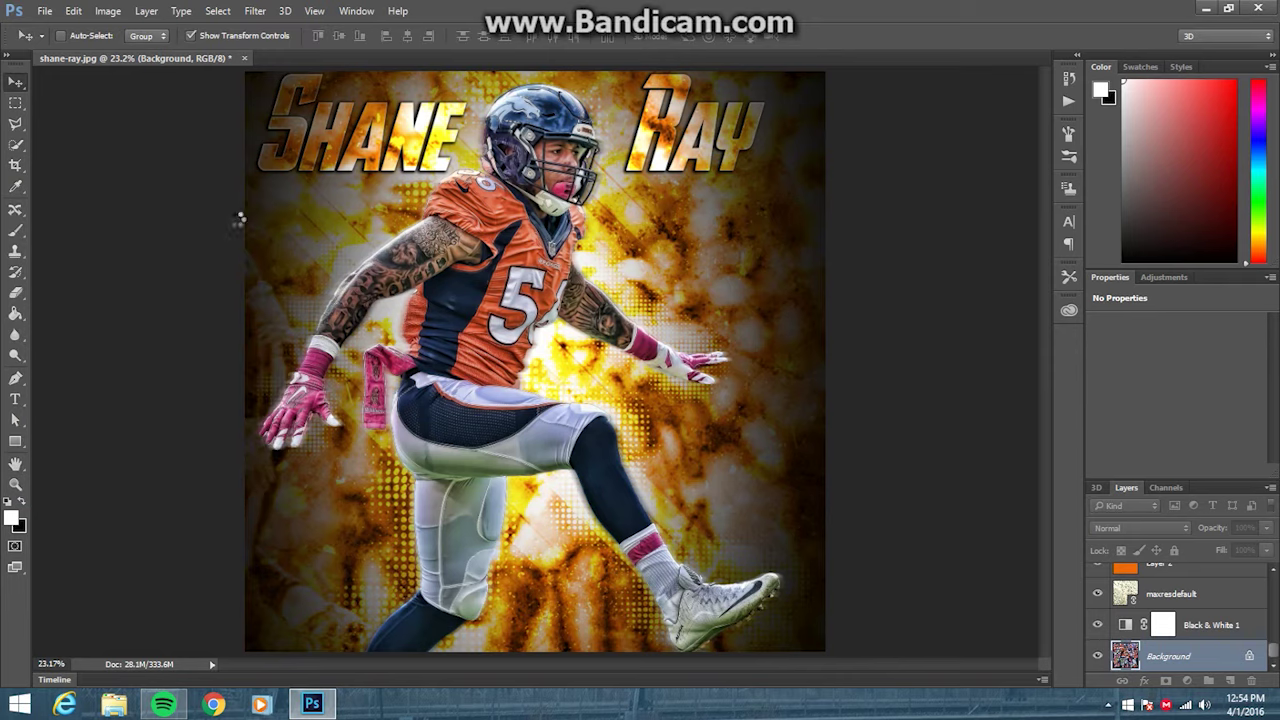
scroll(1196, 617, up, 5)
- Add a new empty layer above the title and pick a soft round brush
click(1172, 588)
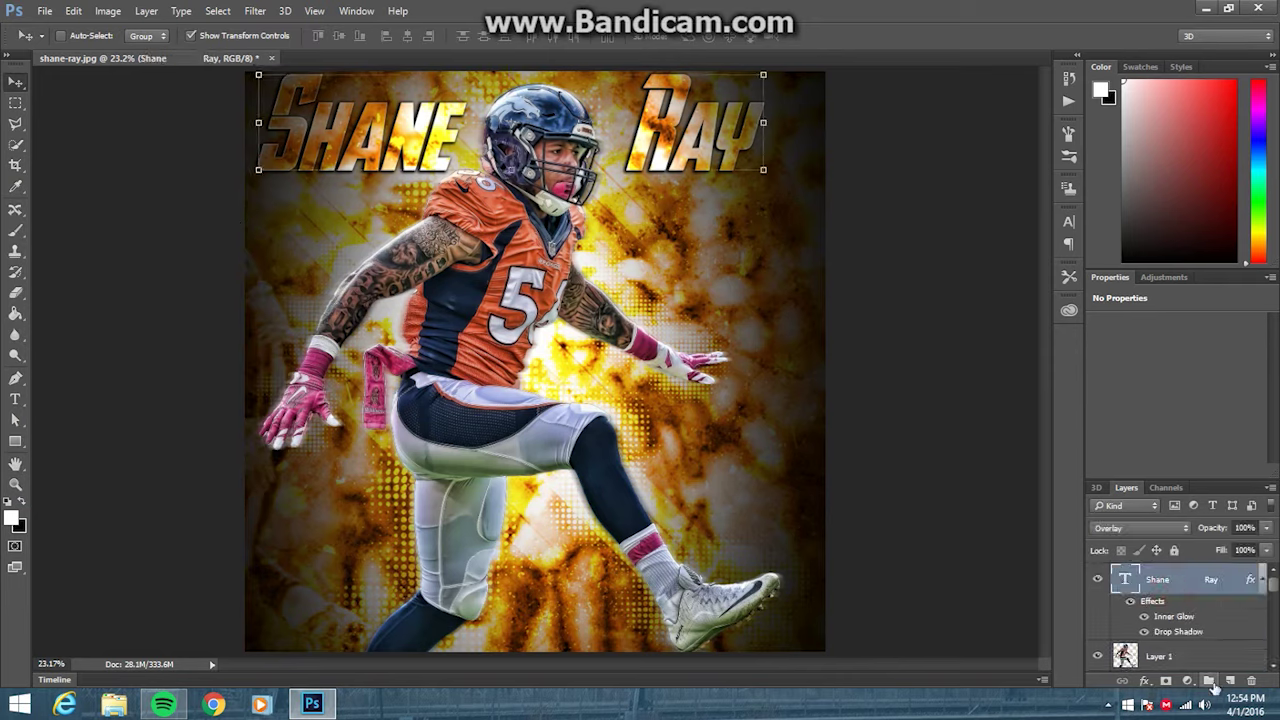
click(1230, 680)
click(15, 230)
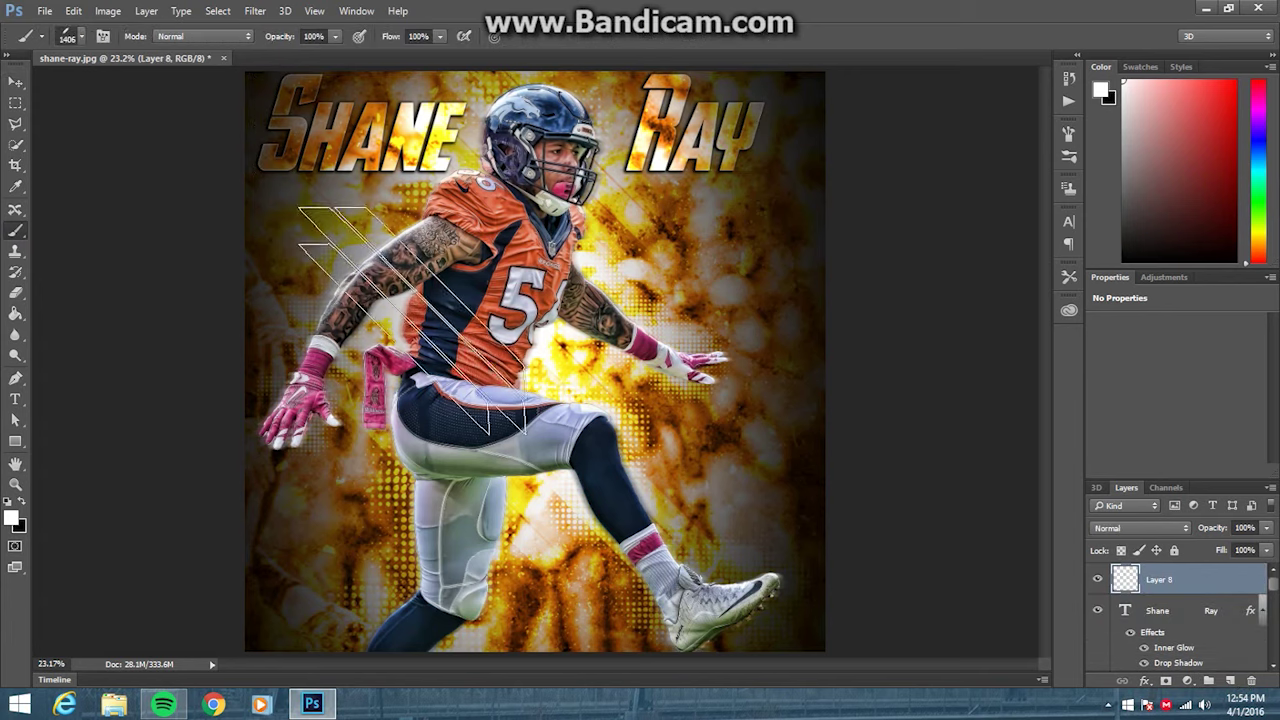
right_click(152, 228)
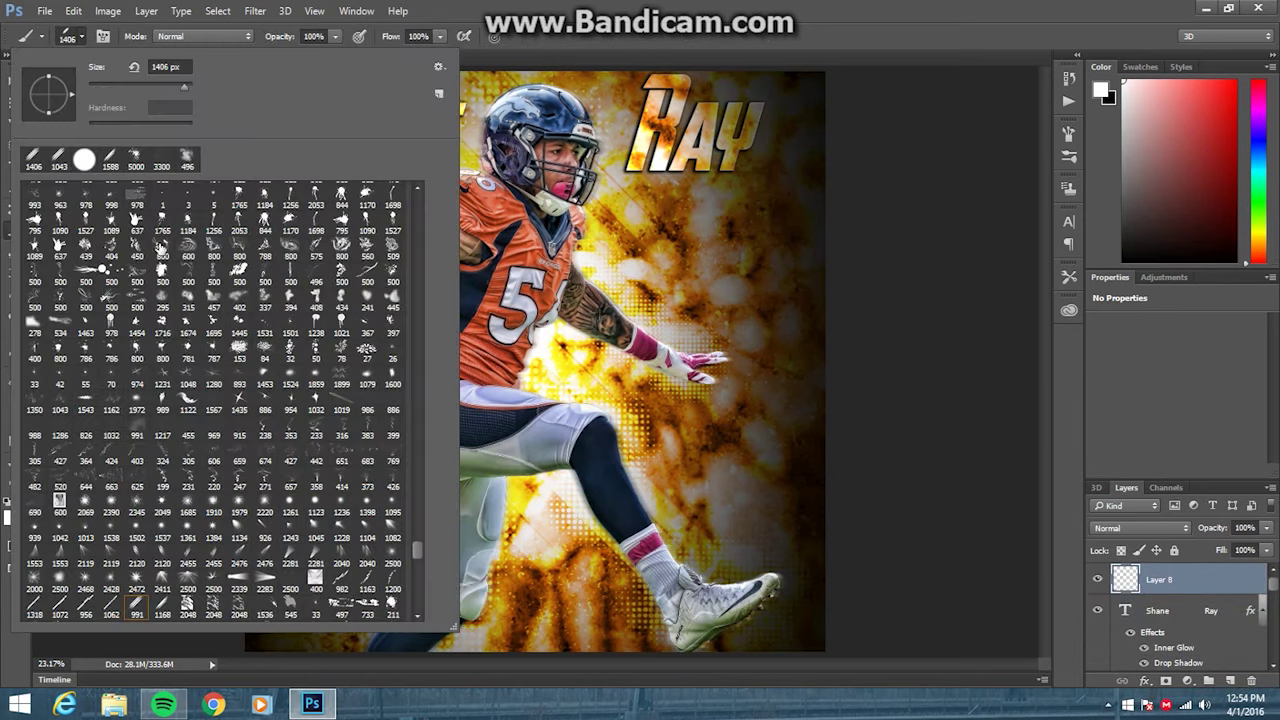
scroll(415, 560, up, 3)
scroll(404, 189, up, 3)
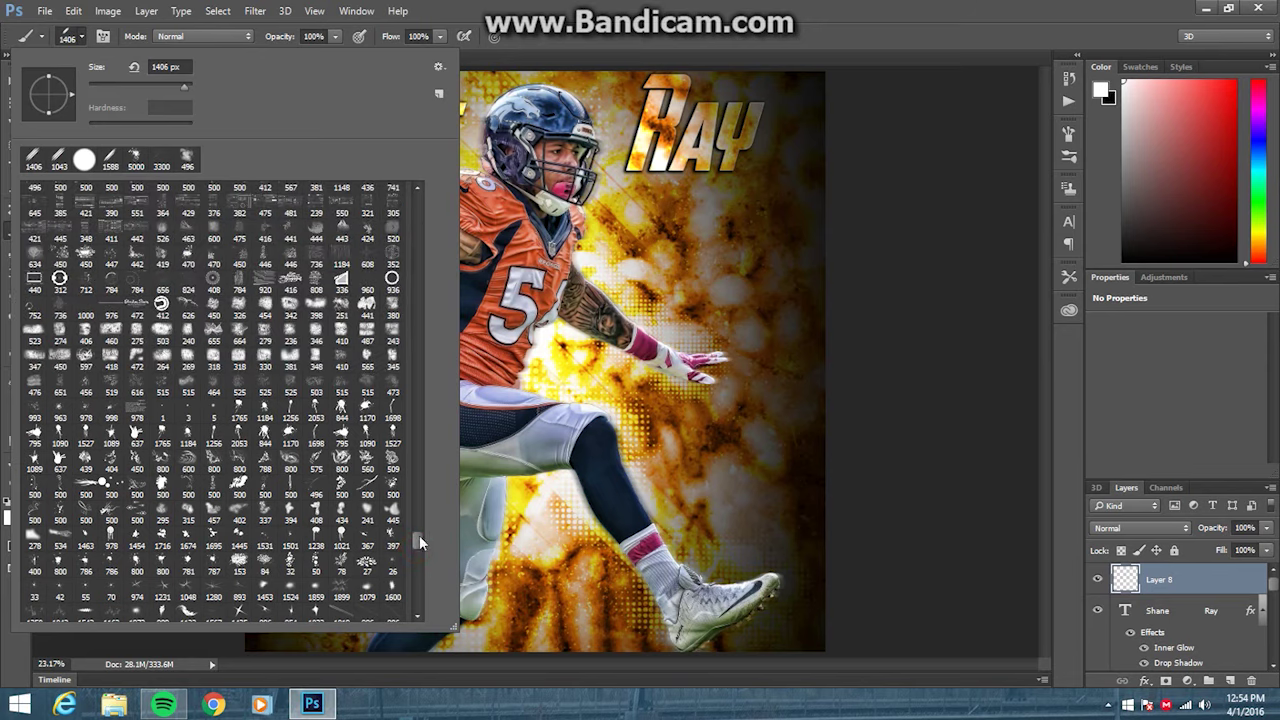
drag(419, 535, 410, 224)
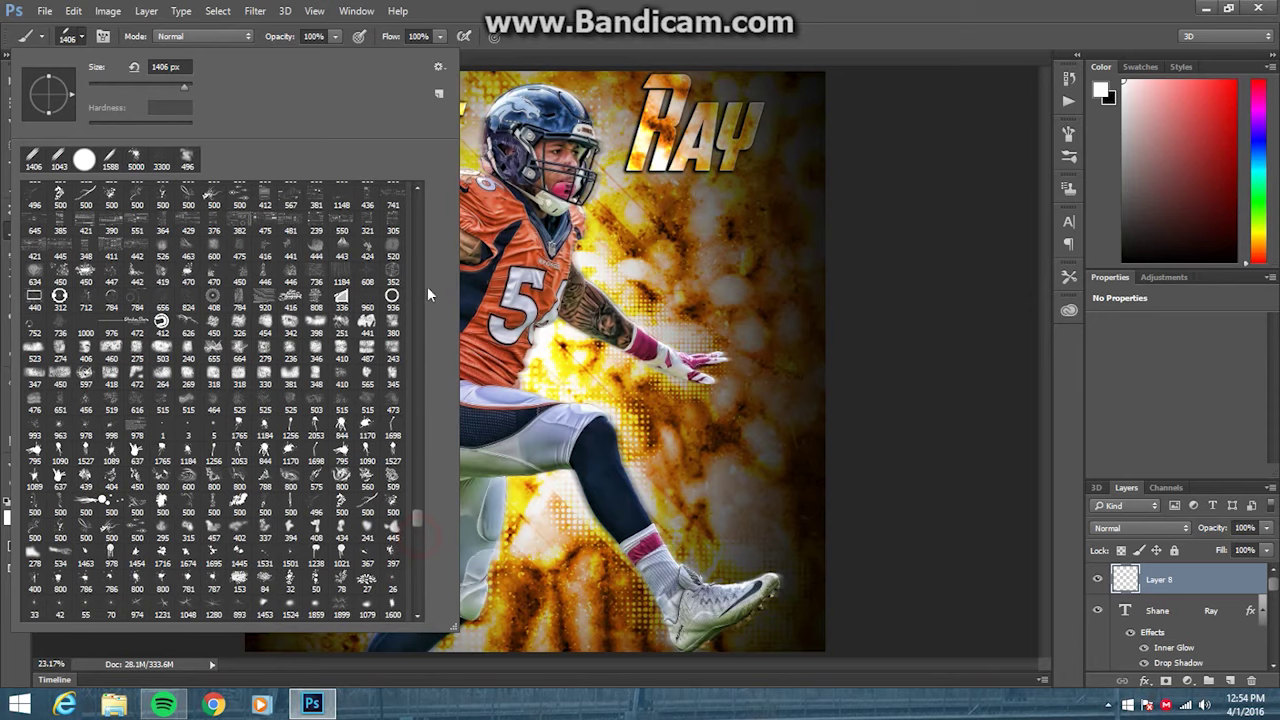
click(417, 191)
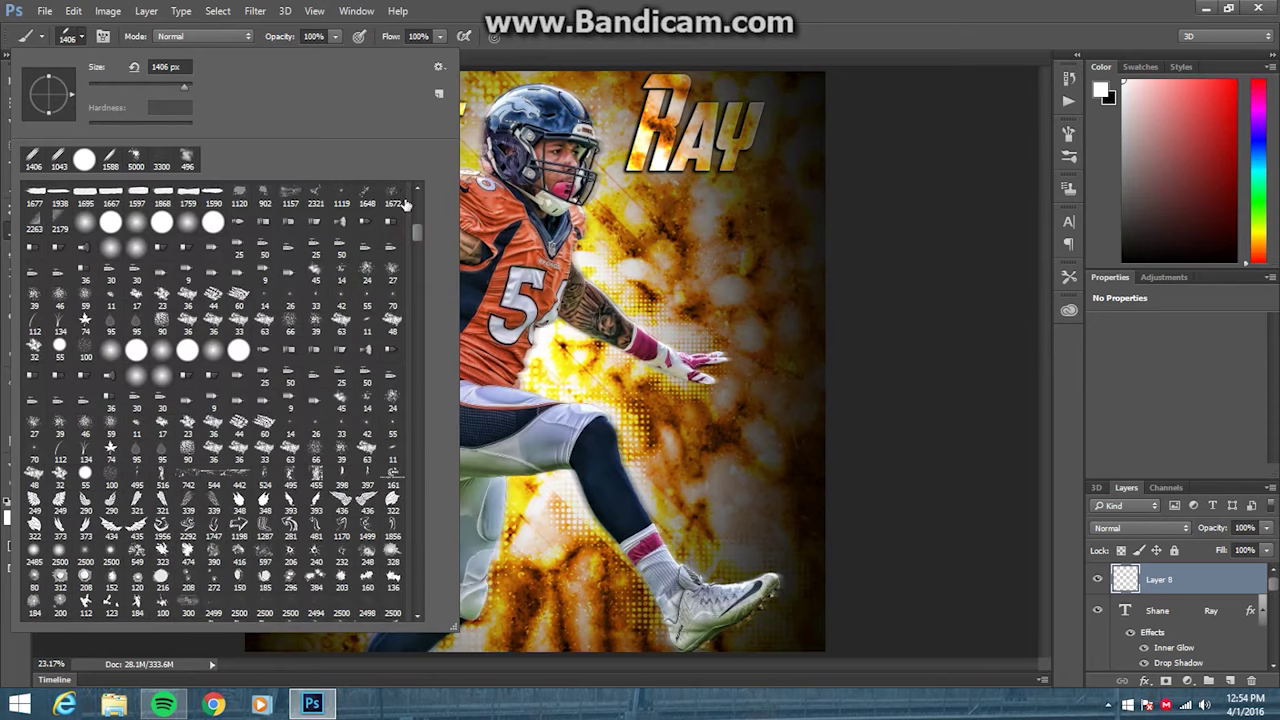
double_click(183, 222)
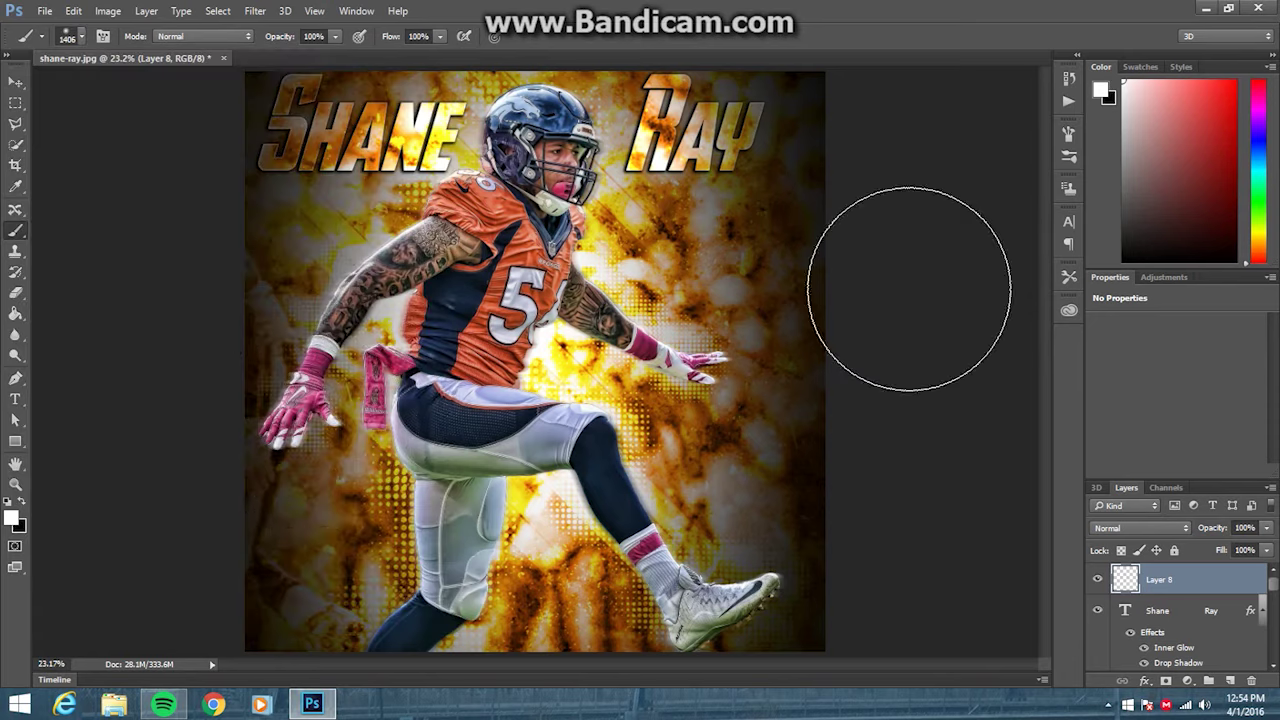
- Paint a large orange dab over the centre and try several blend modes on it
click(1069, 309)
click(950, 403)
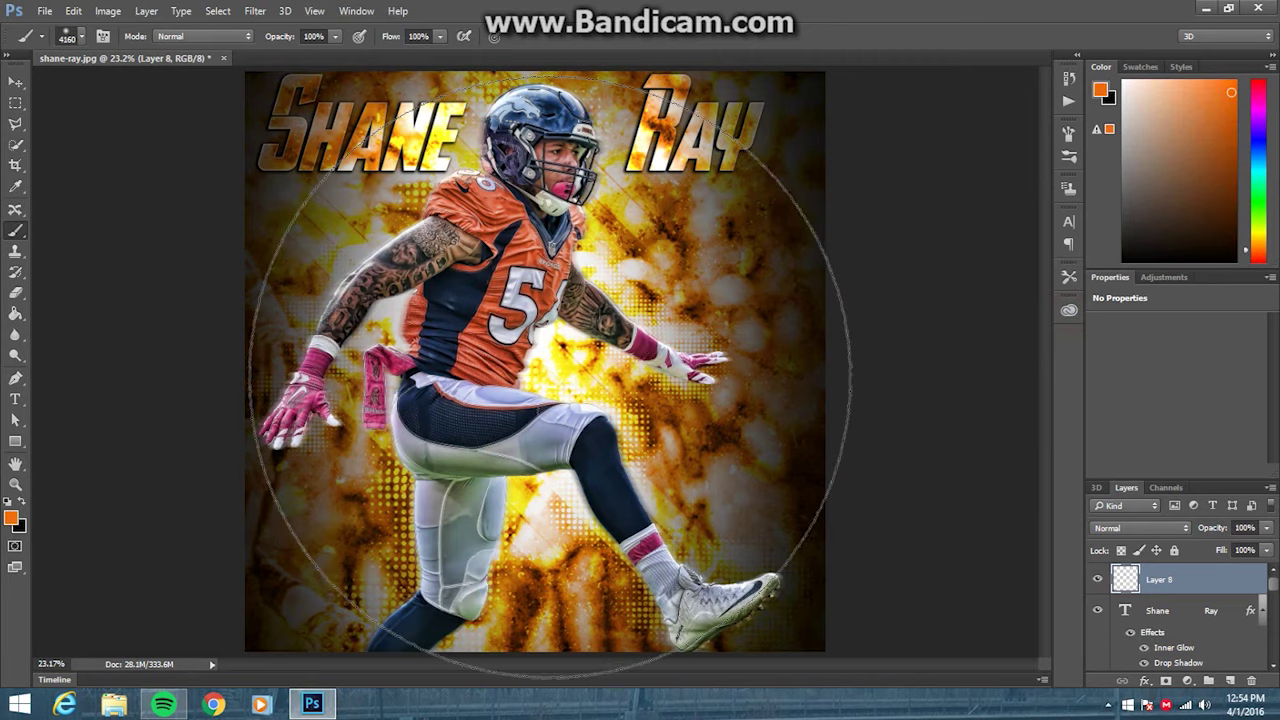
click(550, 375)
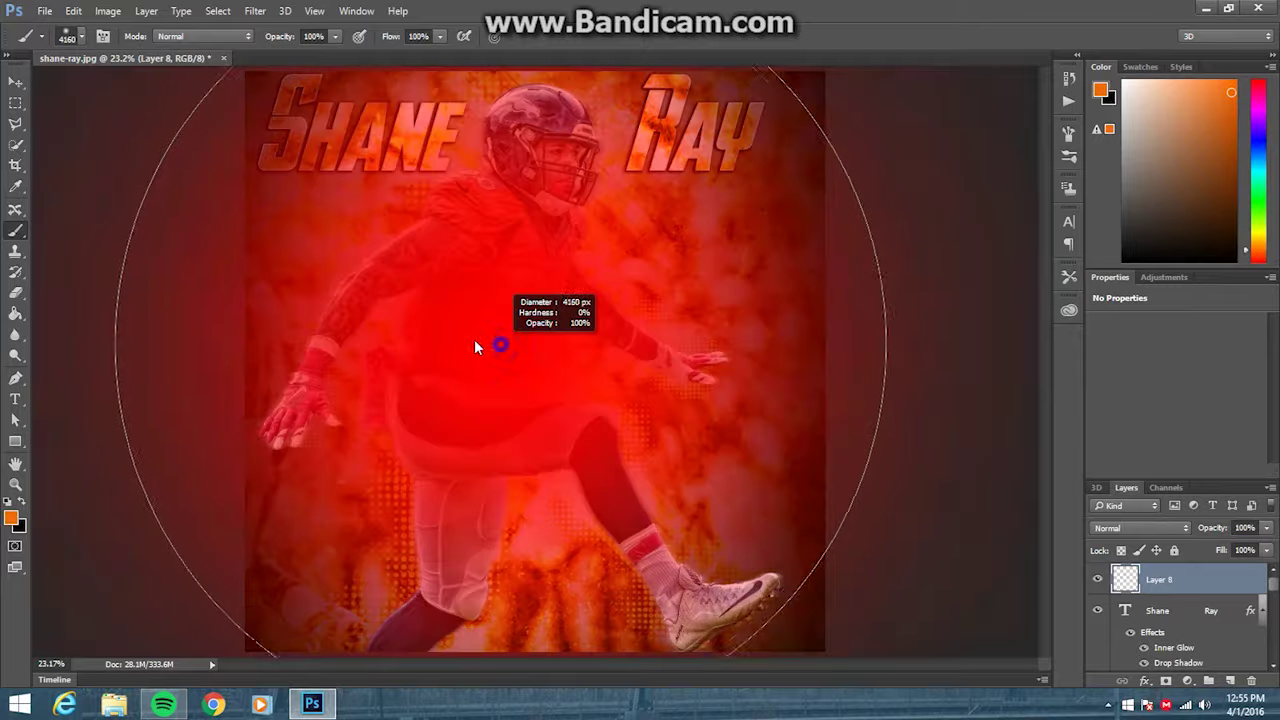
key(ctrl+z)
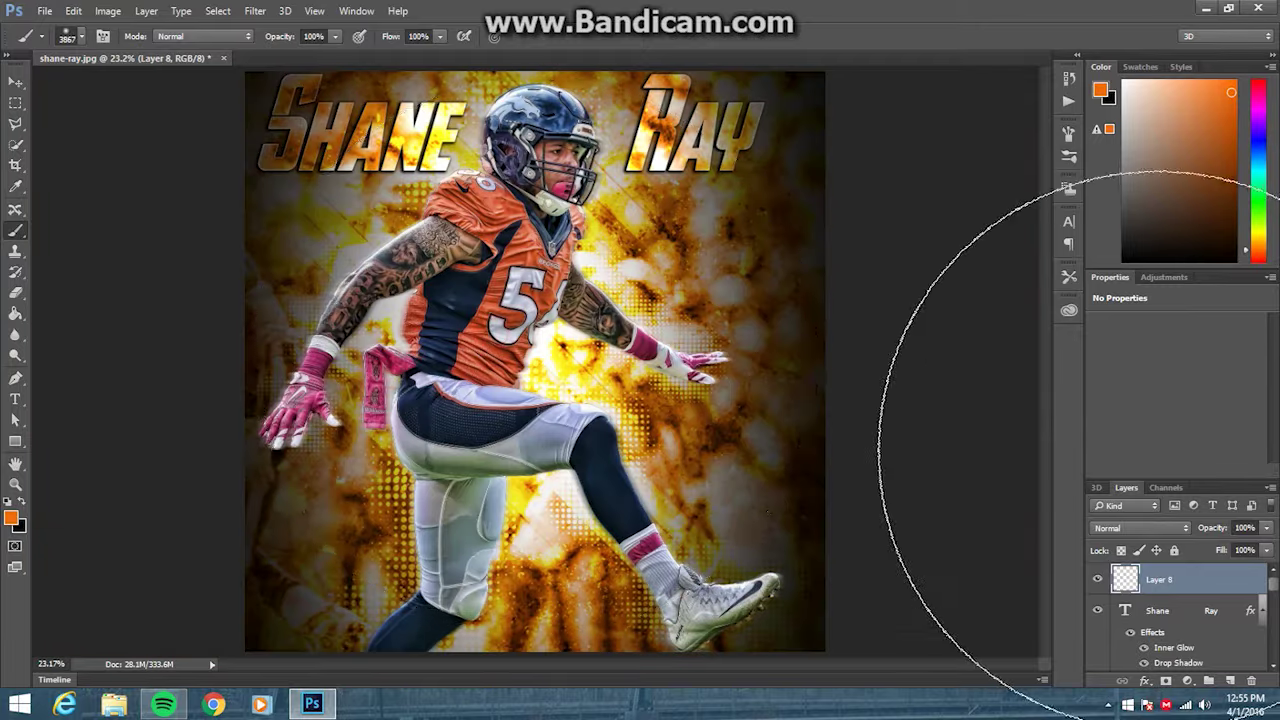
key(ctrl+z)
click(1138, 528)
click(1137, 368)
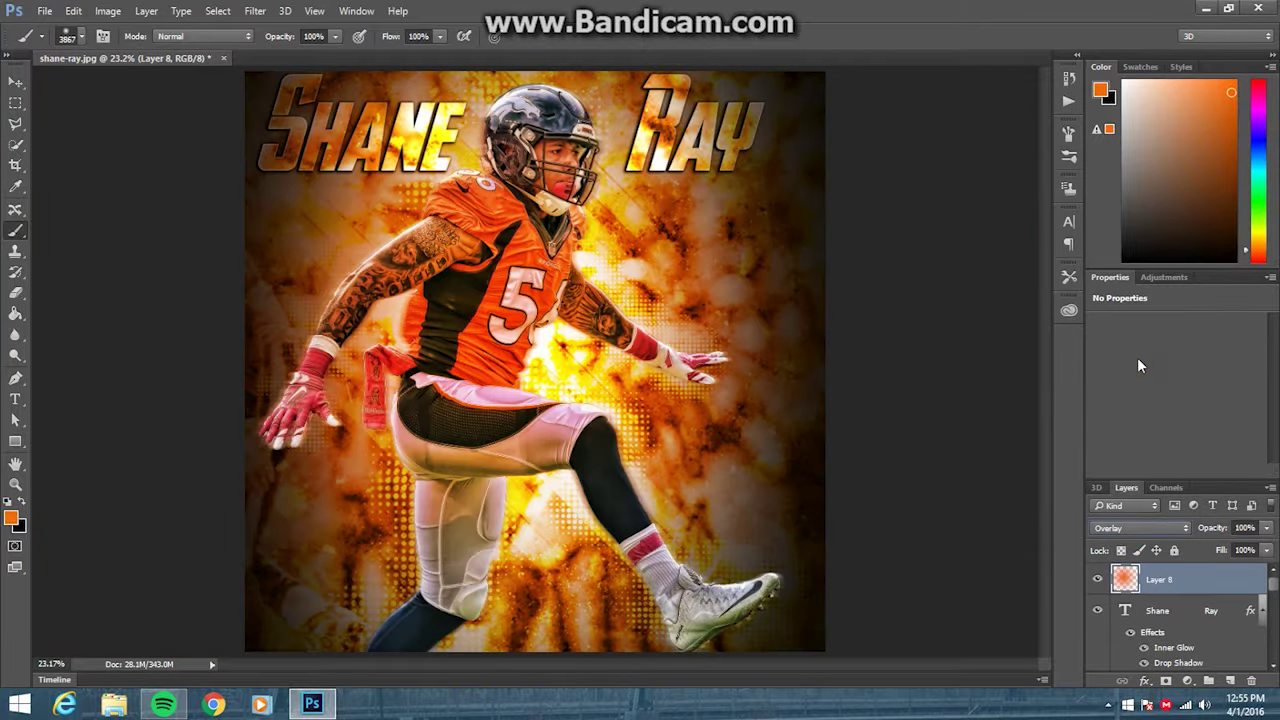
key(Up)
key(Up)
key(Up)
key(Up)
key(Up)
key(Up)
key(Up)
key(Up)
key(Down)
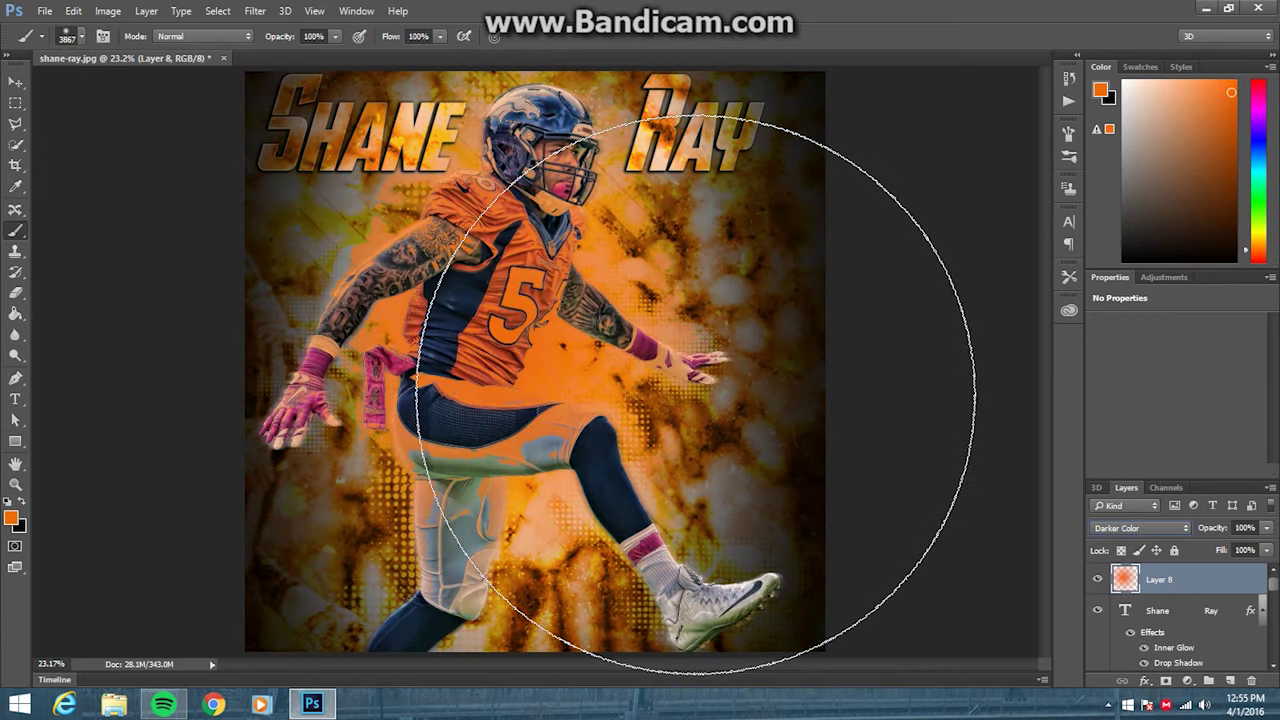
key(Down)
key(Down)
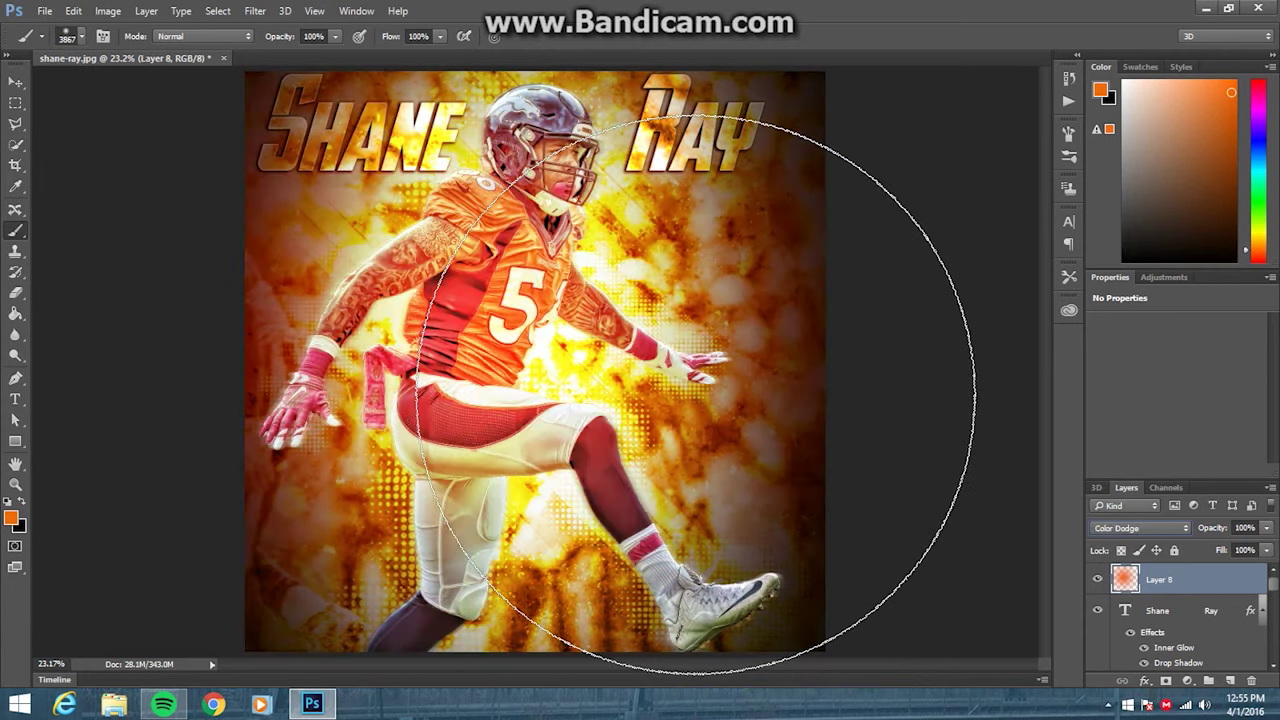
key(Up)
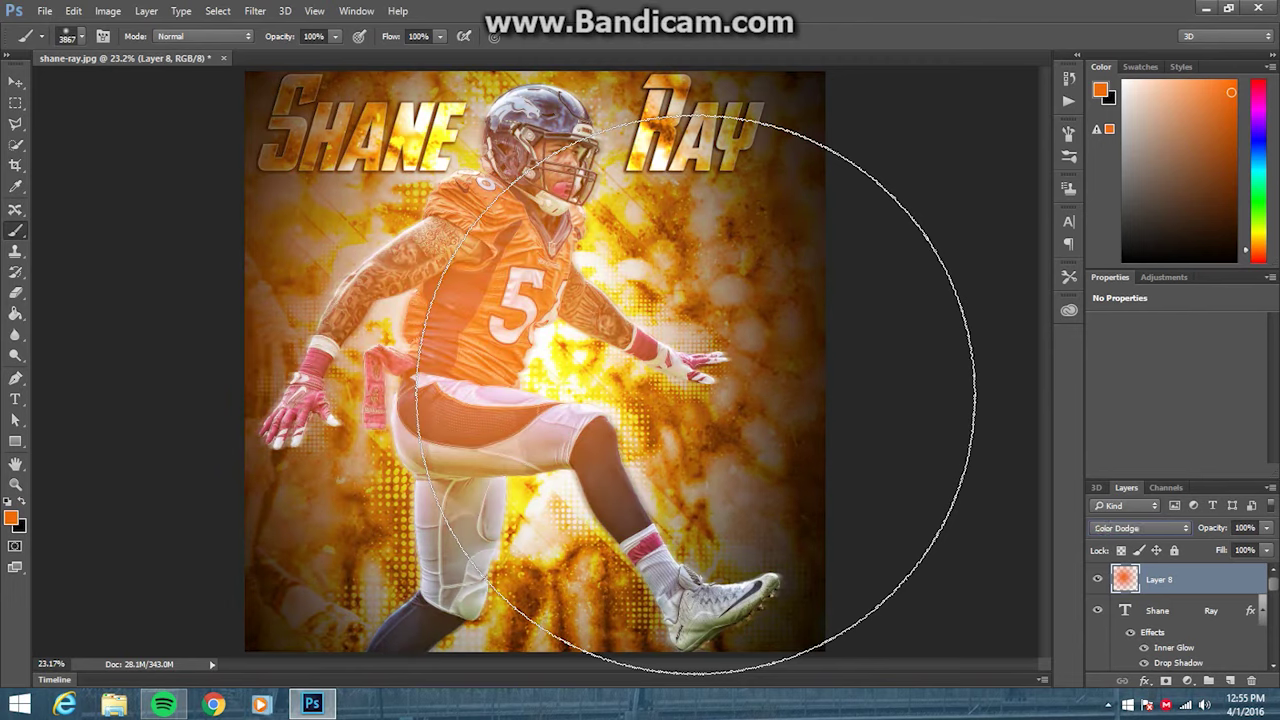
key(Down)
key(Down)
key(Down)
key(Down)
key(Down)
key(Down)
key(Down)
key(Down)
key(Down)
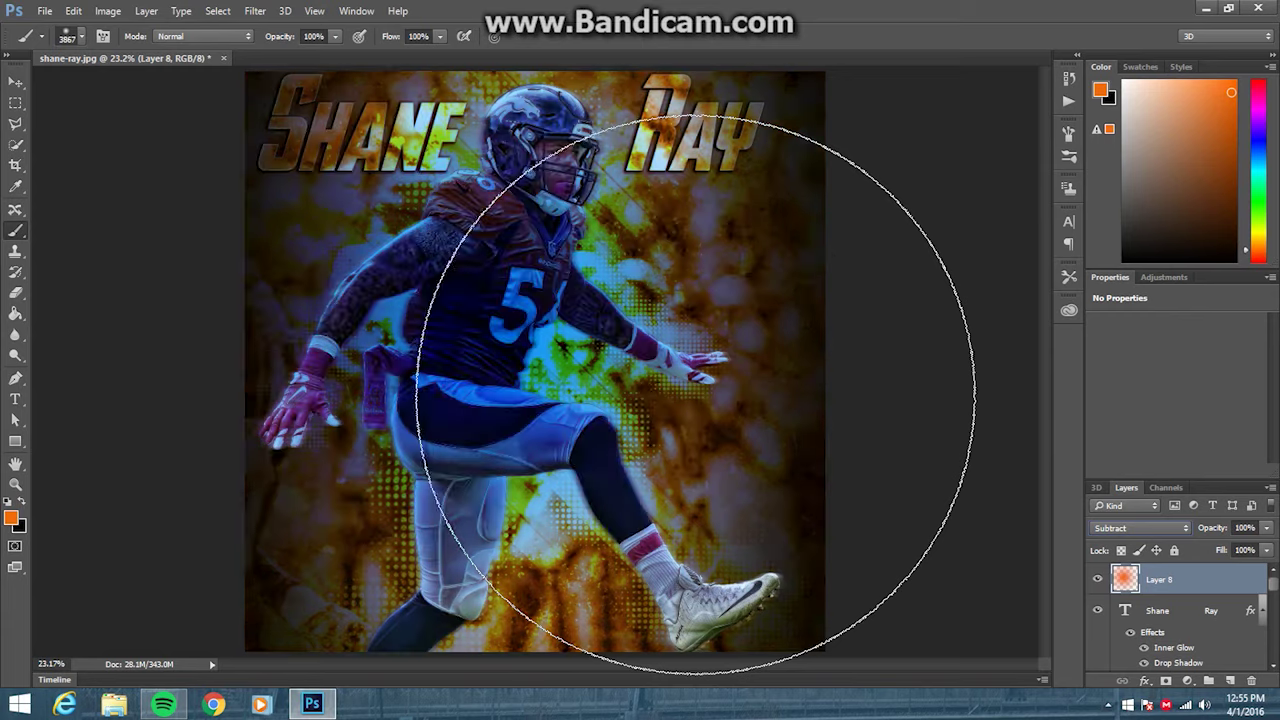
- Erase the dab, set a 3038 px soft brush, and blend the orange layer as Screen
click(15, 291)
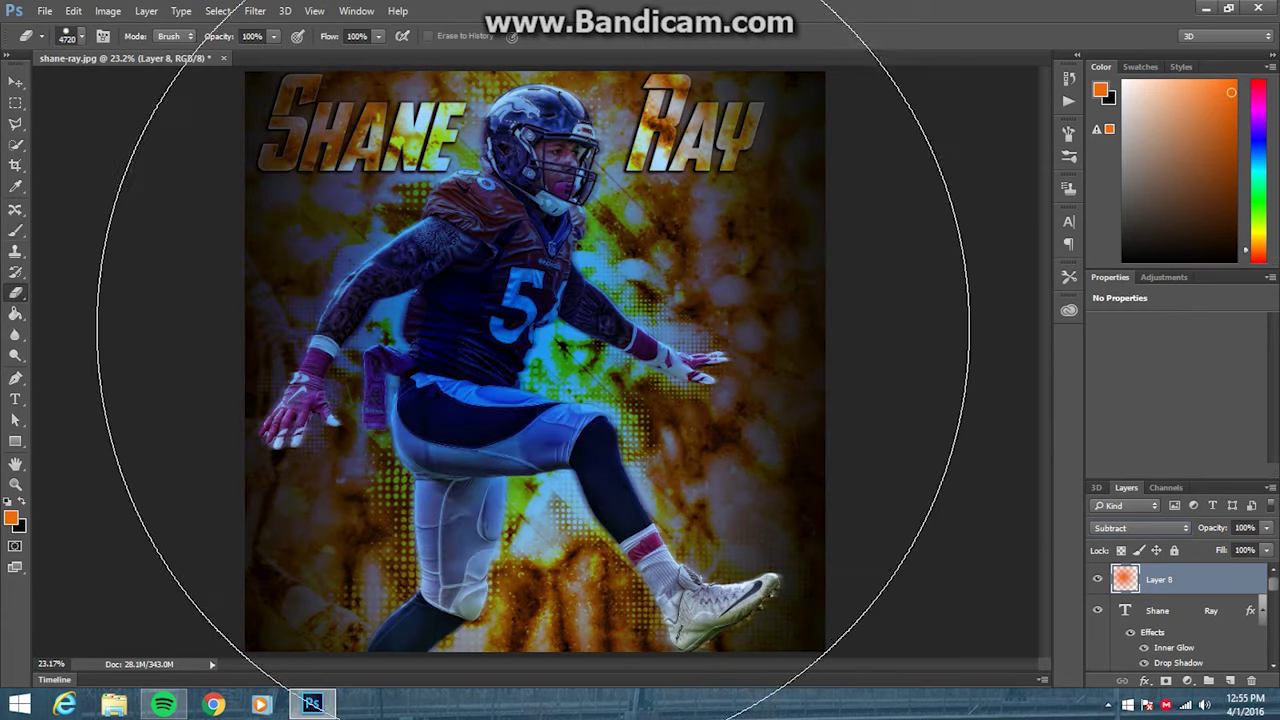
click(665, 360)
click(1124, 528)
click(1108, 370)
click(15, 229)
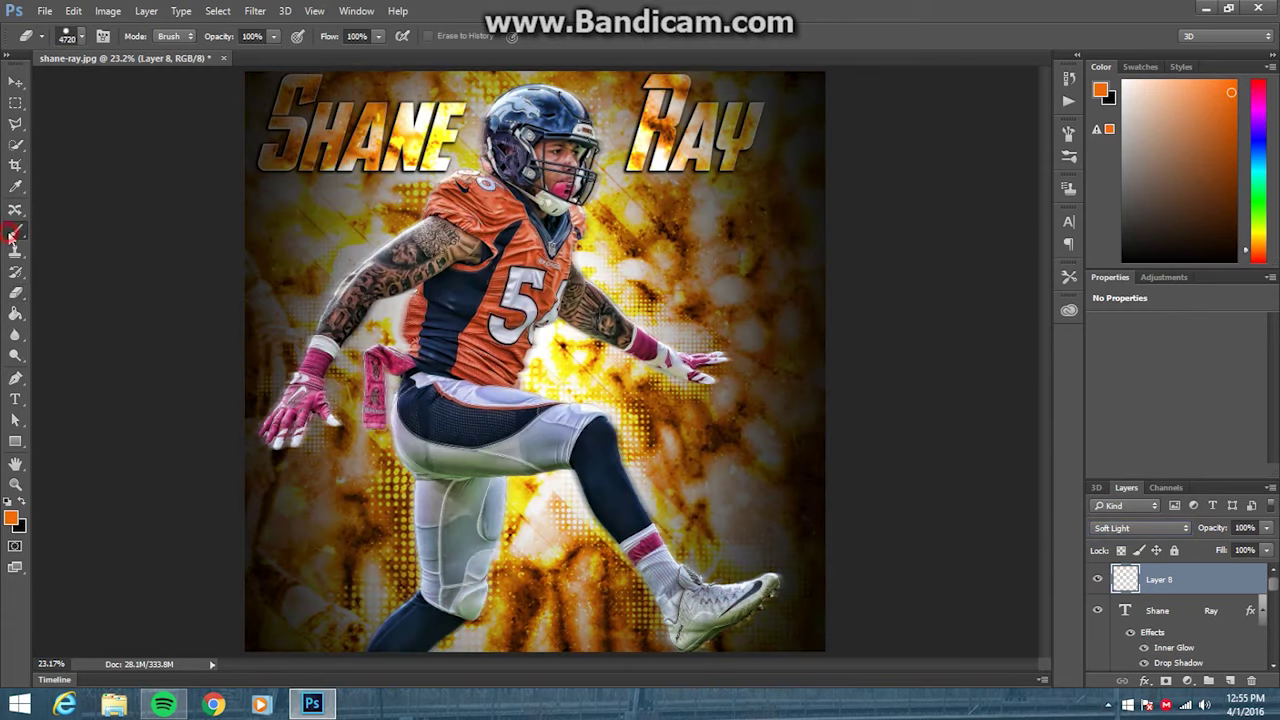
right_click(525, 95)
key(Escape)
drag(540, 316, 445, 316)
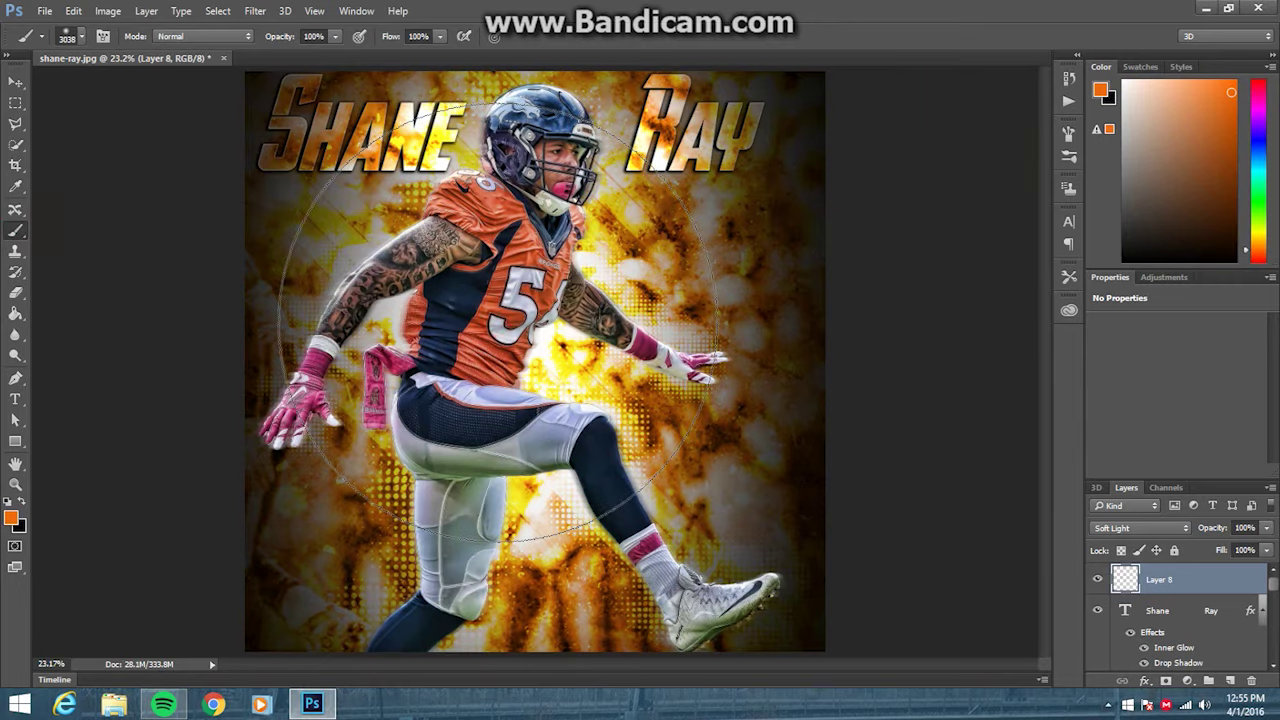
click(1140, 528)
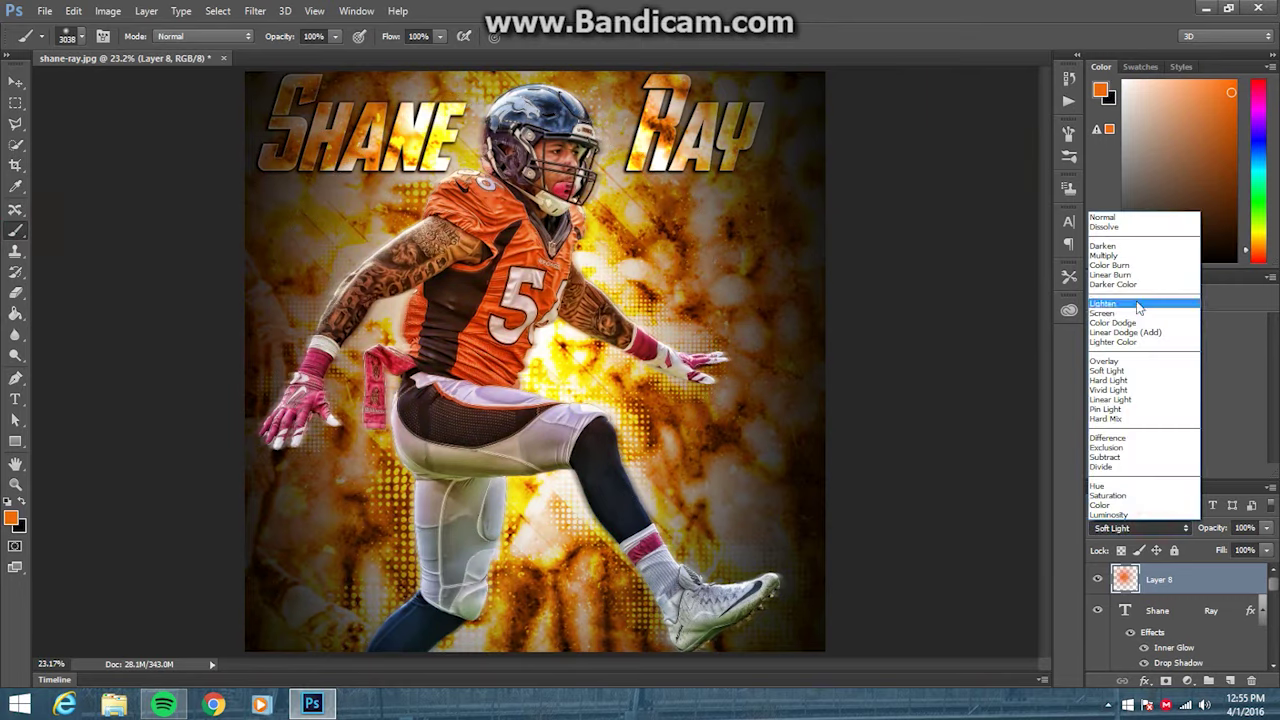
click(1136, 286)
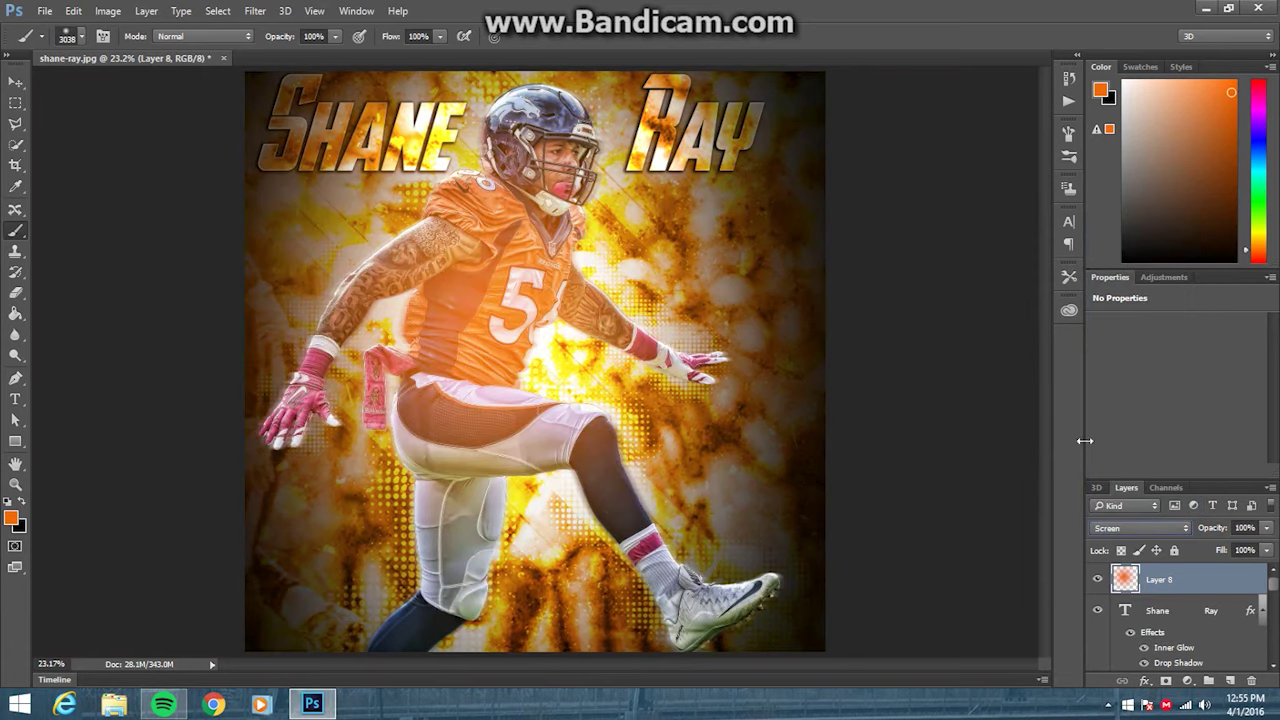
click(16, 80)
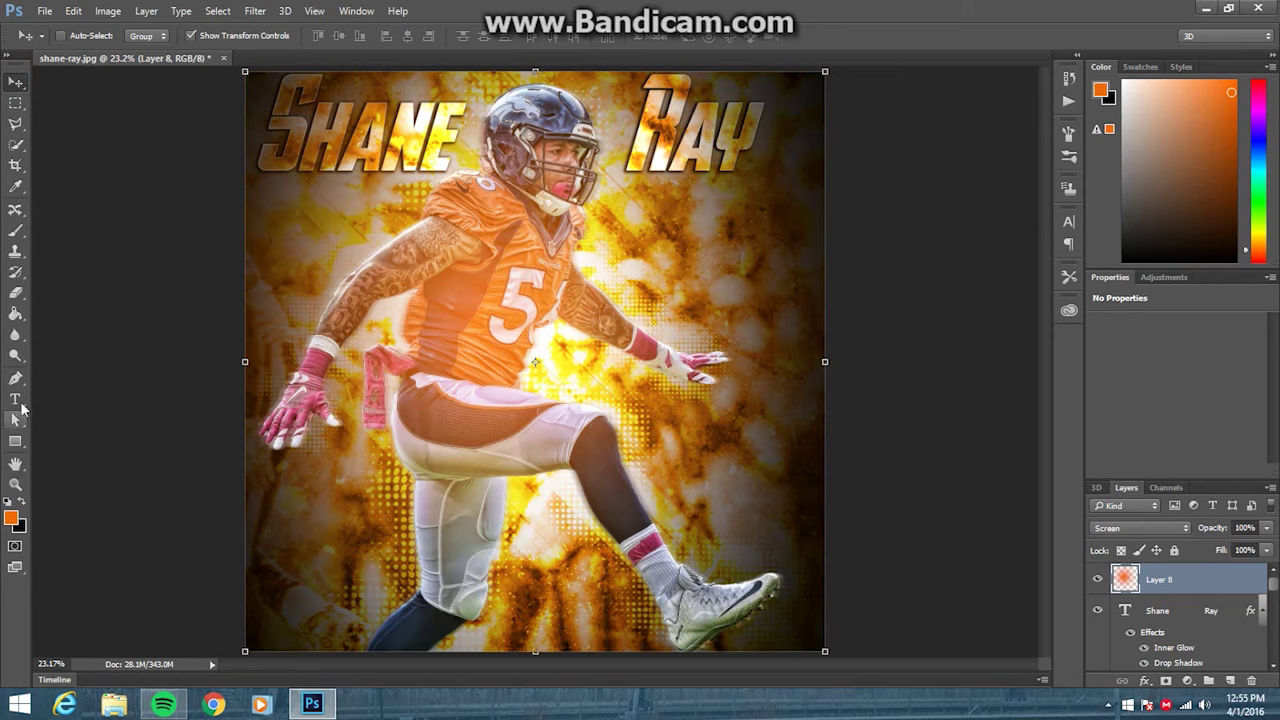
click(15, 399)
click(8, 502)
click(15, 484)
click(22, 502)
click(15, 399)
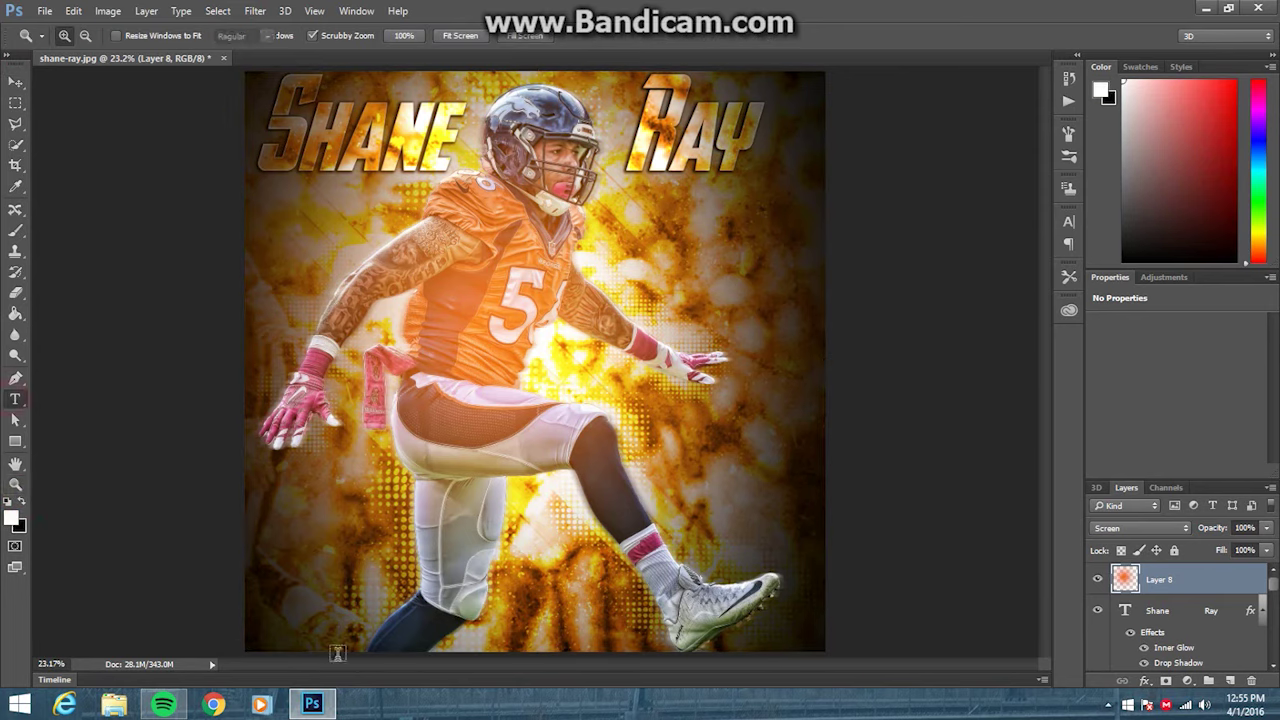
click(300, 625)
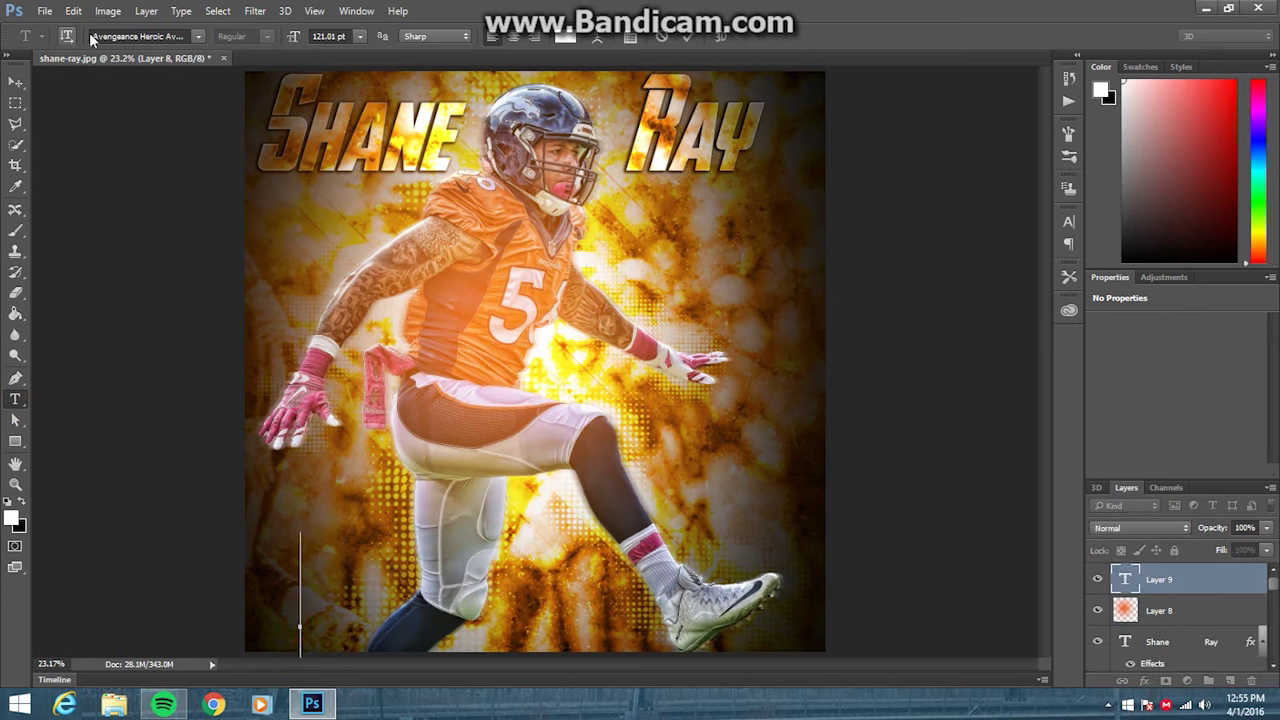
click(197, 36)
scroll(200, 200, up, 3)
click(168, 262)
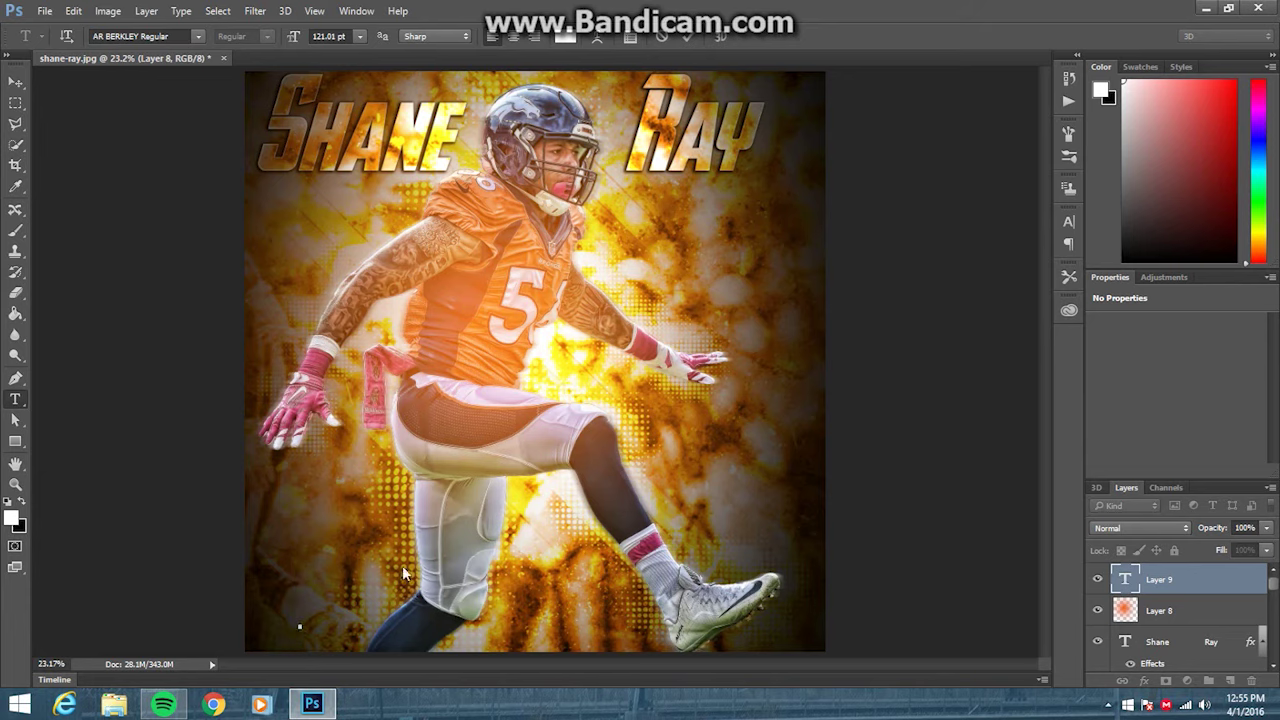
text(@B)
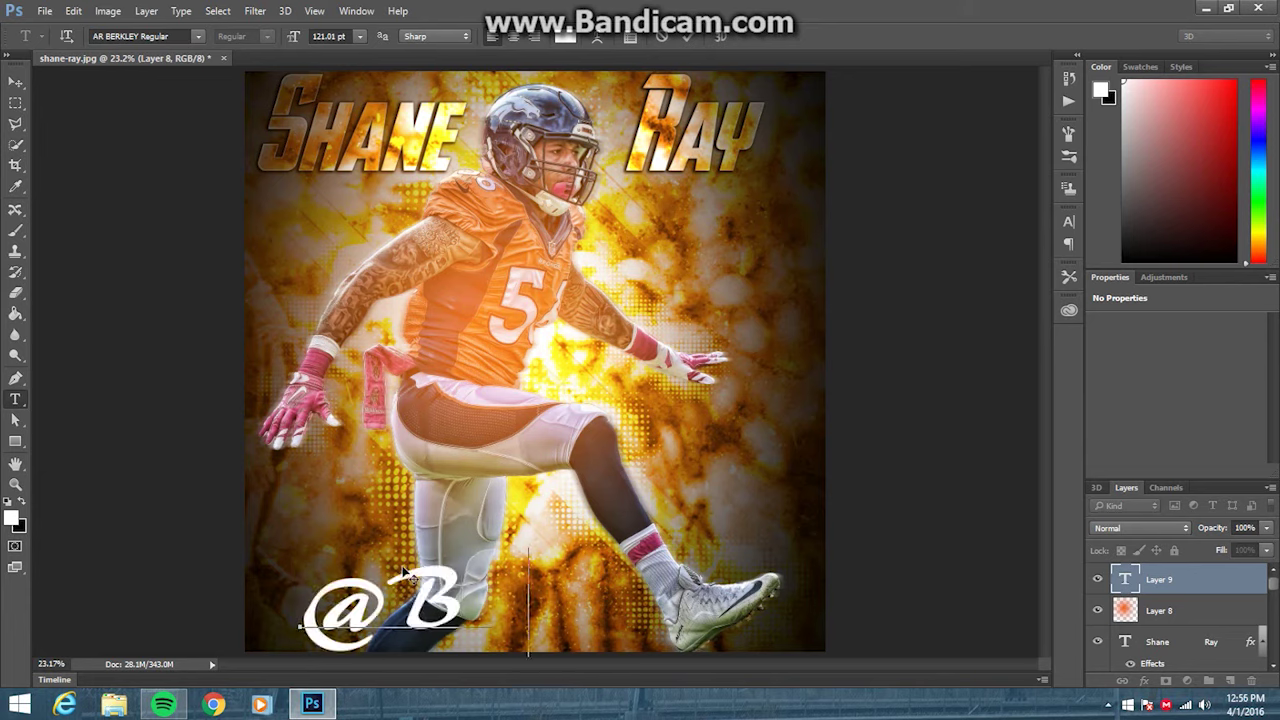
text(ronco D)
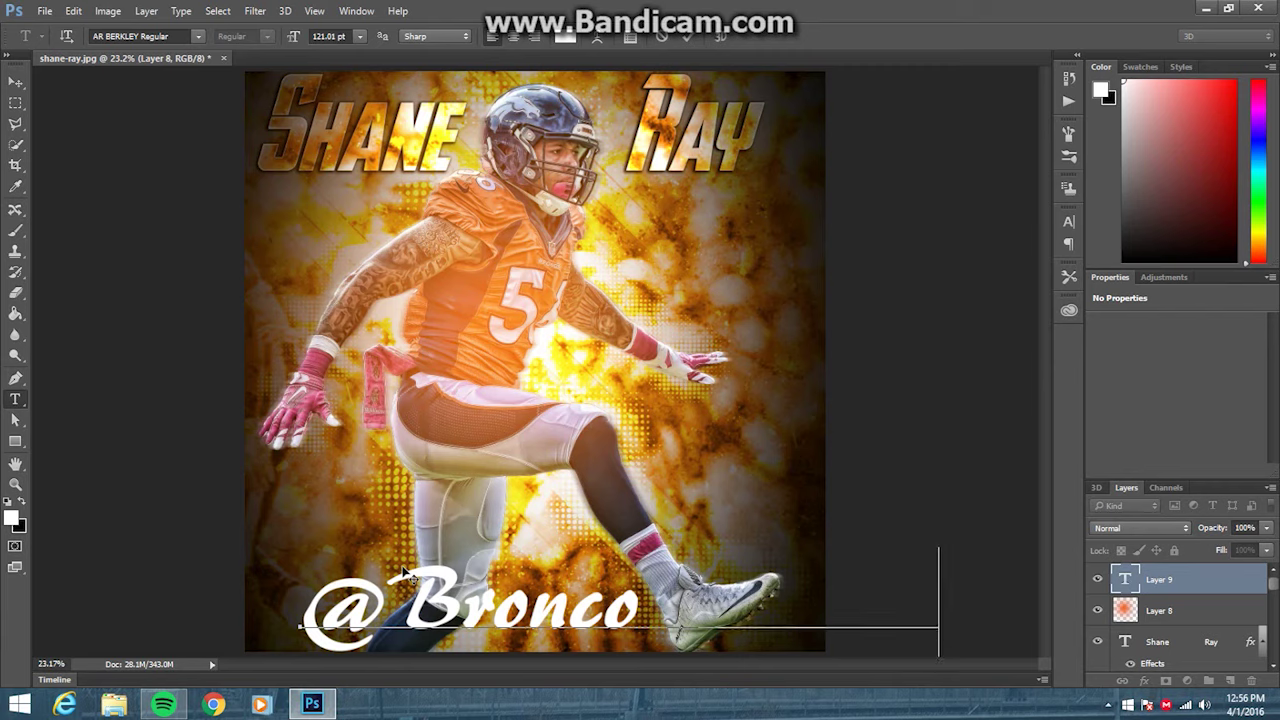
text(Og)
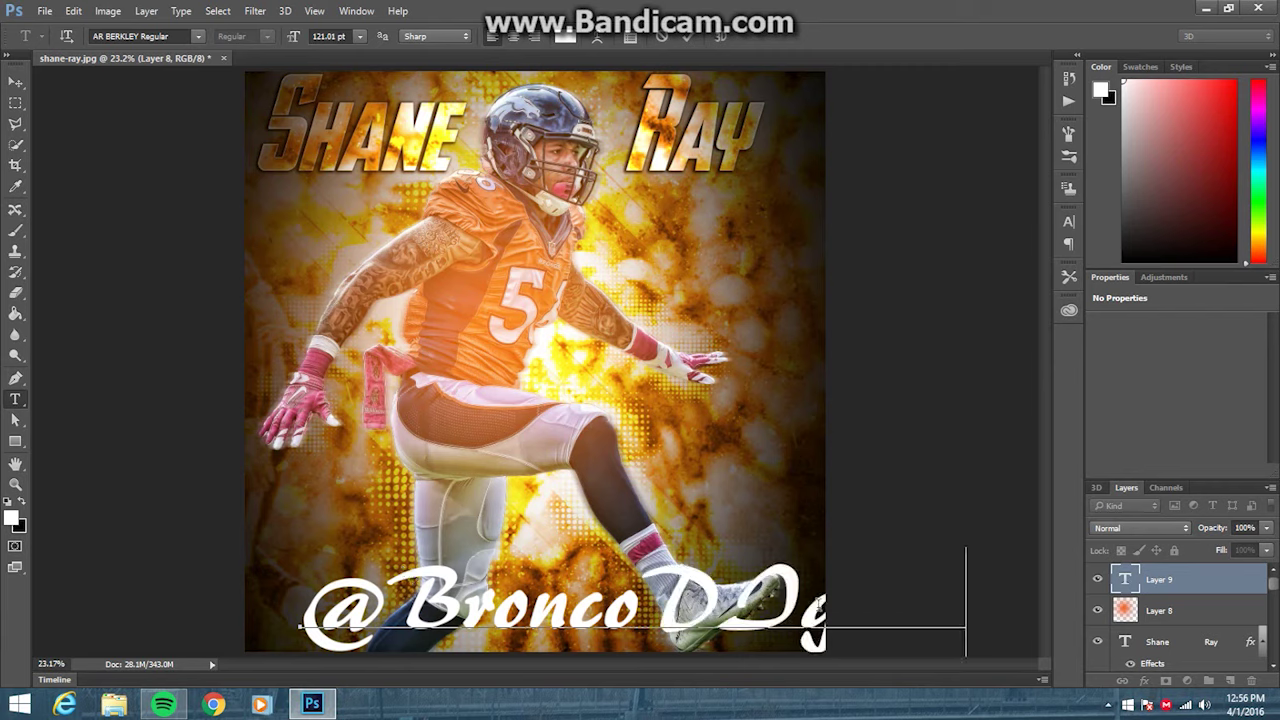
text(gita)
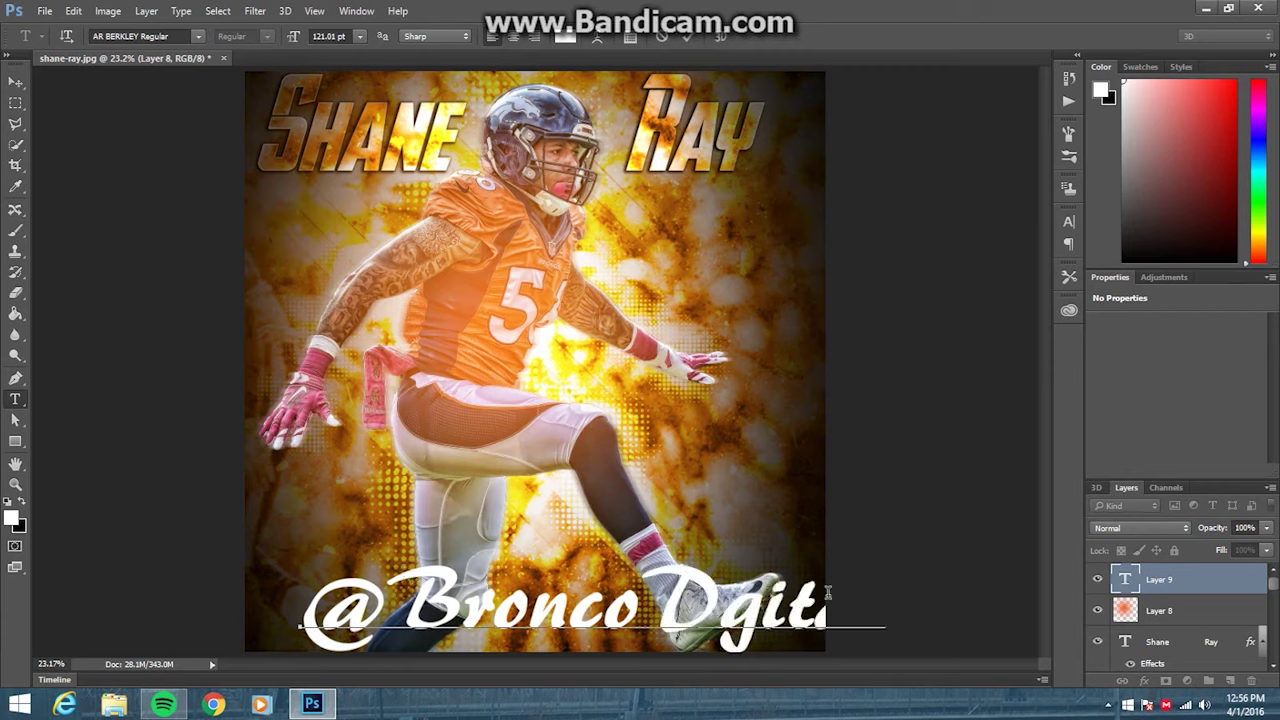
text(i)
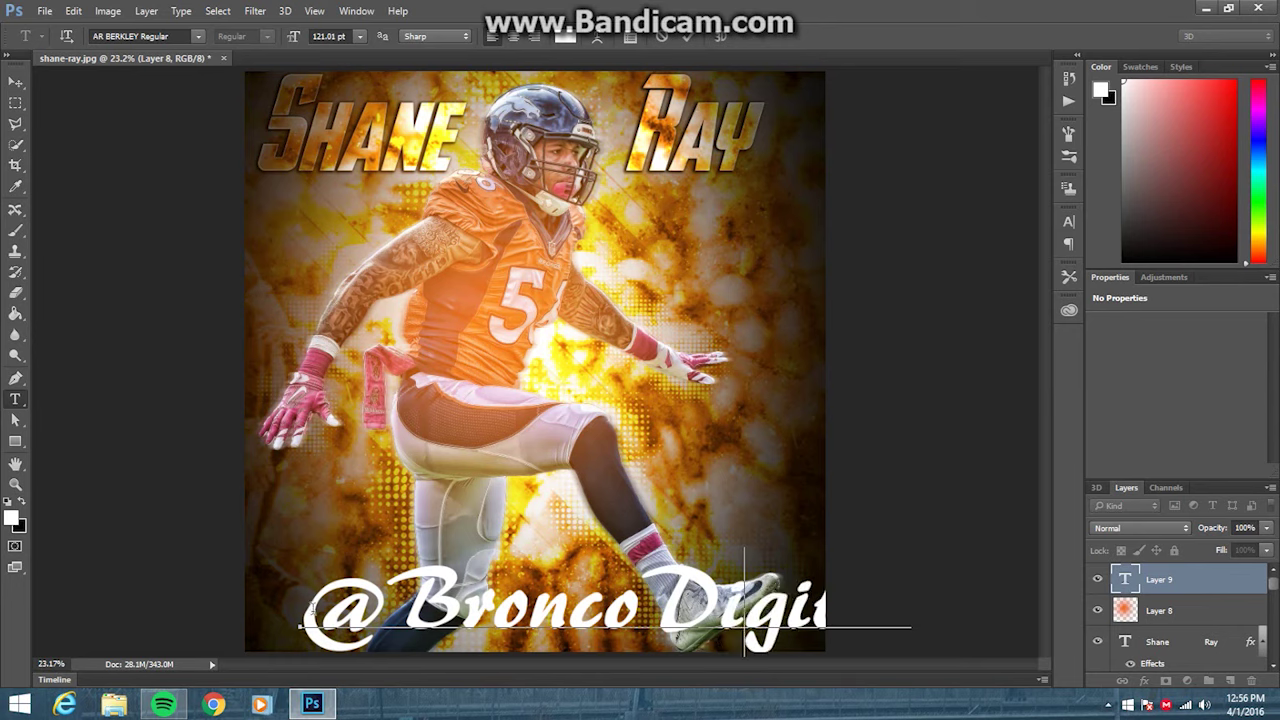
- Resize the watermark to about 20 pt and move it into the bottom-left corner
key(ctrl+a)
mouse_move(293, 36)
mouse_down()
mouse_move(280, 45)
mouse_move(302, 36)
mouse_up()
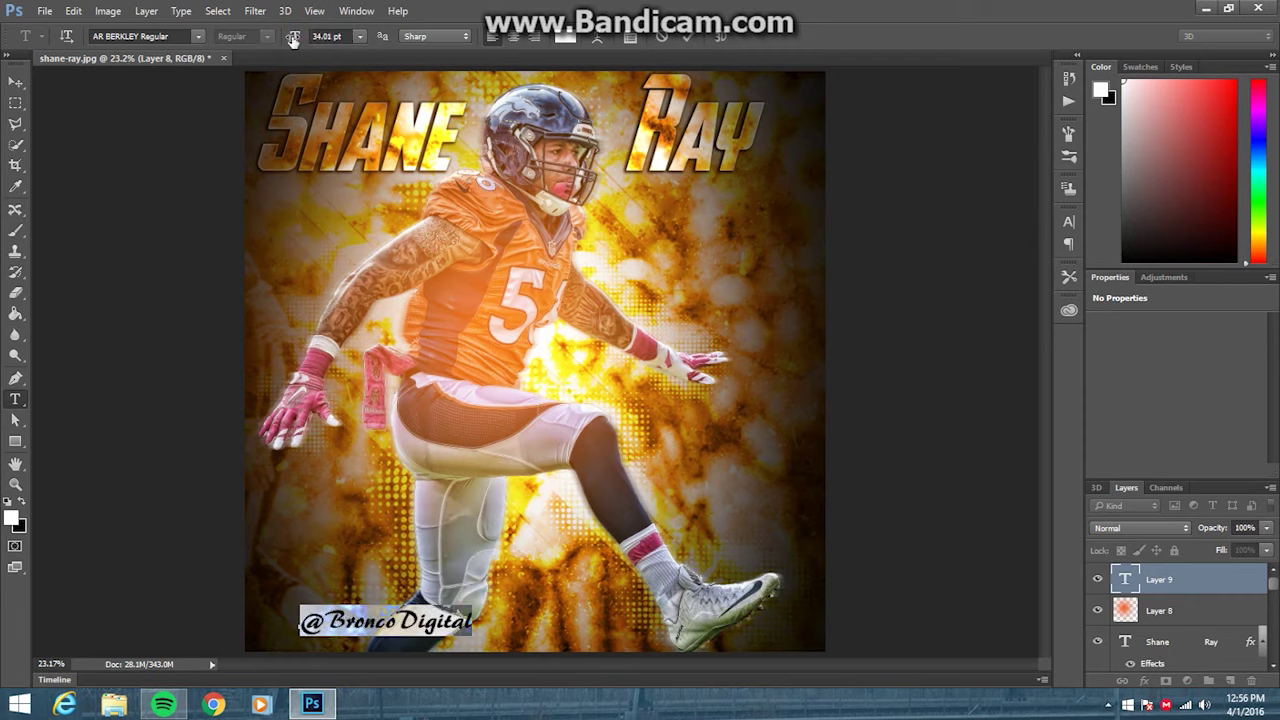
drag(293, 36, 3, 88)
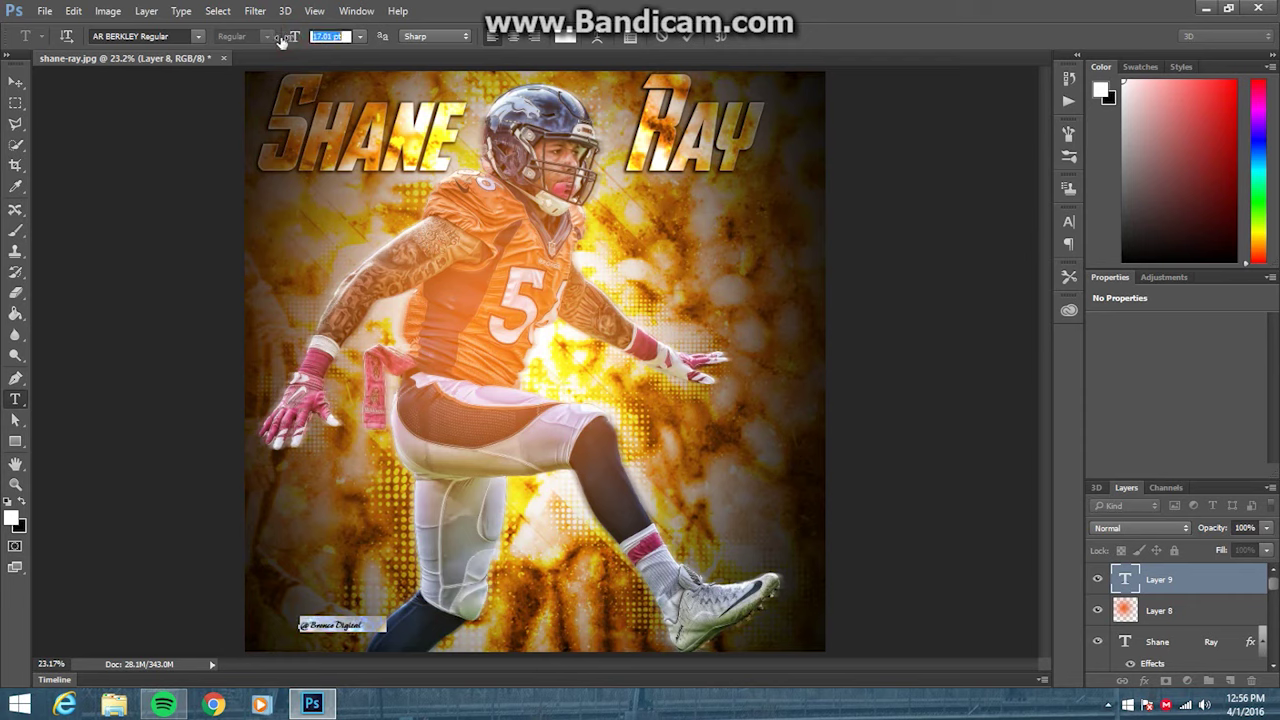
click(15, 83)
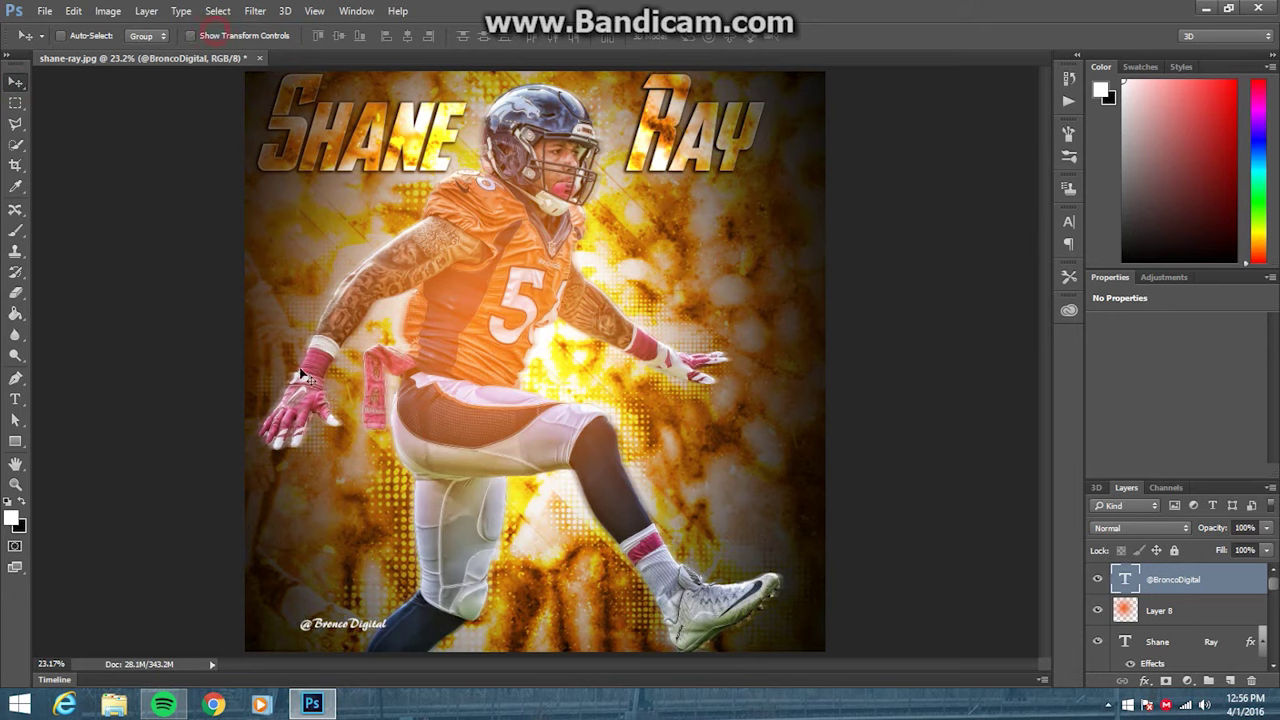
drag(322, 625, 280, 647)
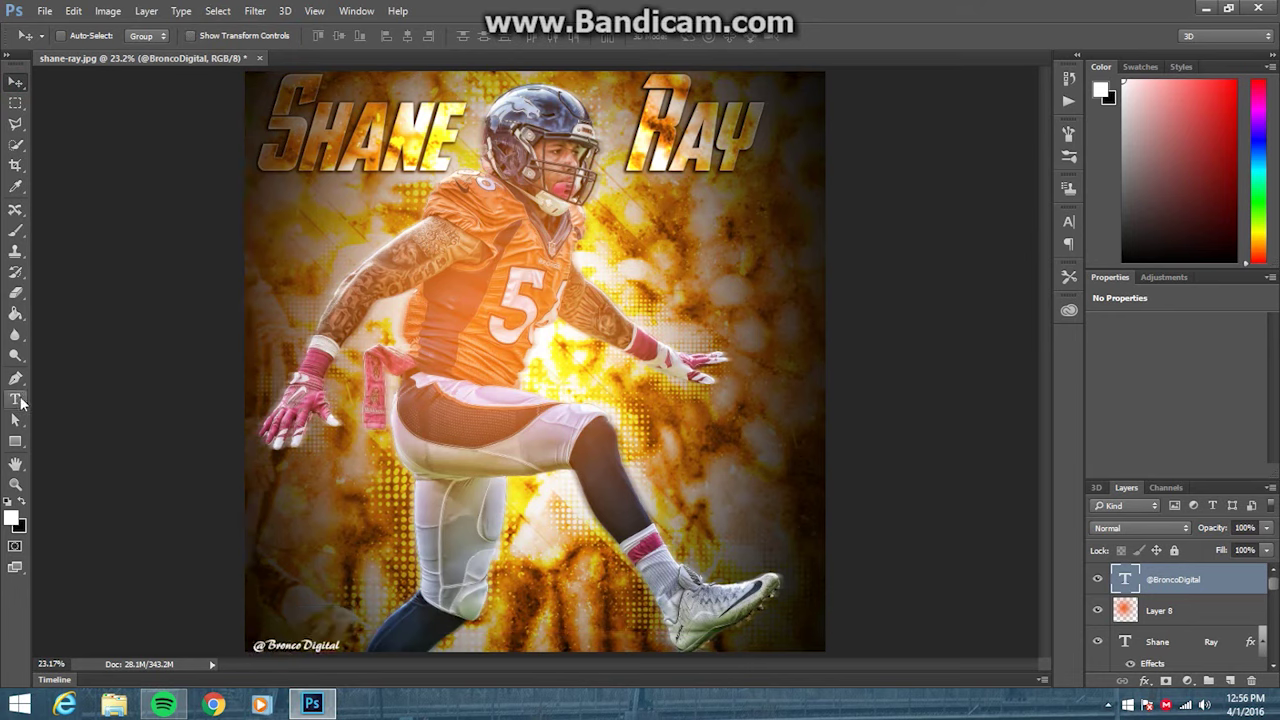
click(15, 398)
drag(255, 645, 342, 645)
drag(288, 40, 298, 40)
drag(293, 38, 287, 44)
click(15, 81)
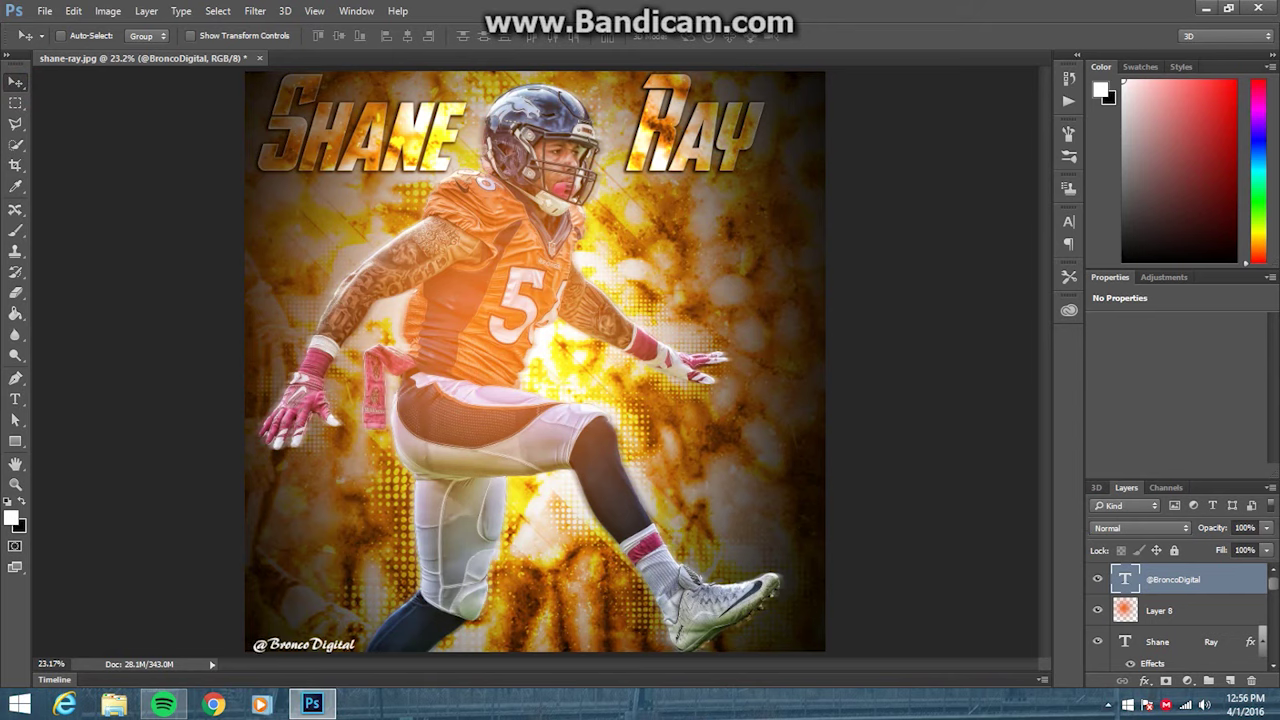
click(1160, 278)
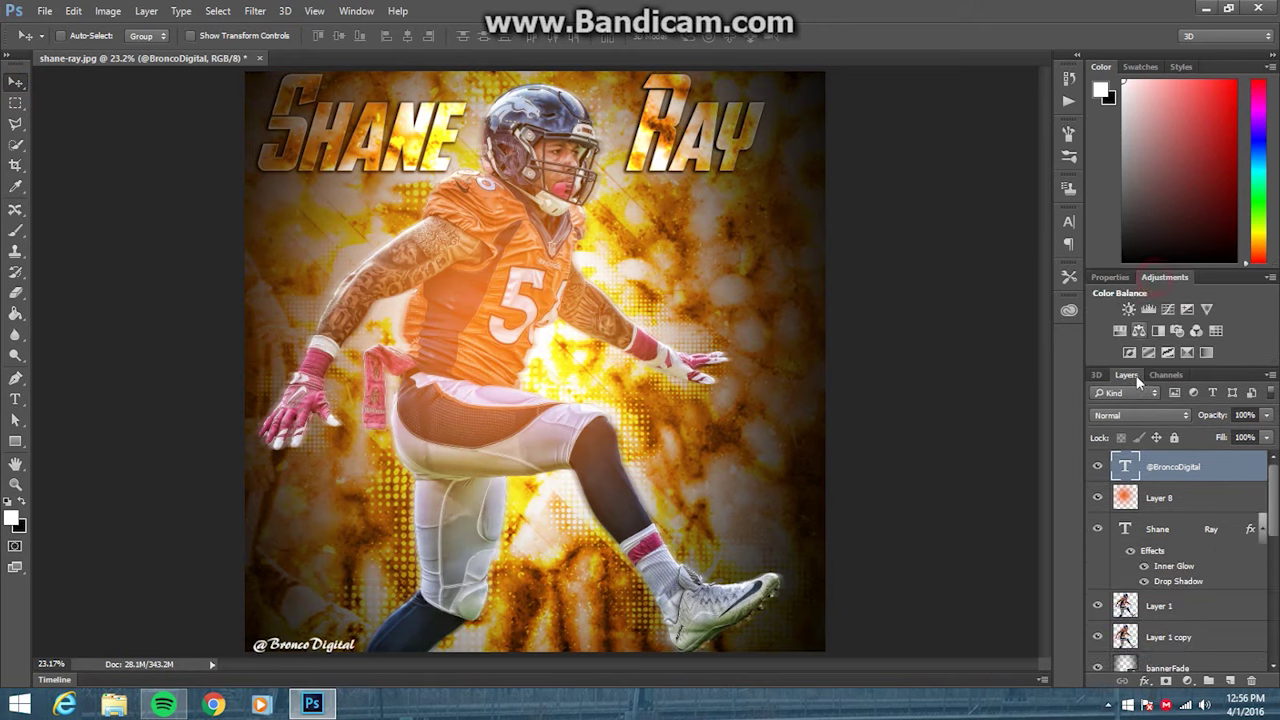
click(1128, 310)
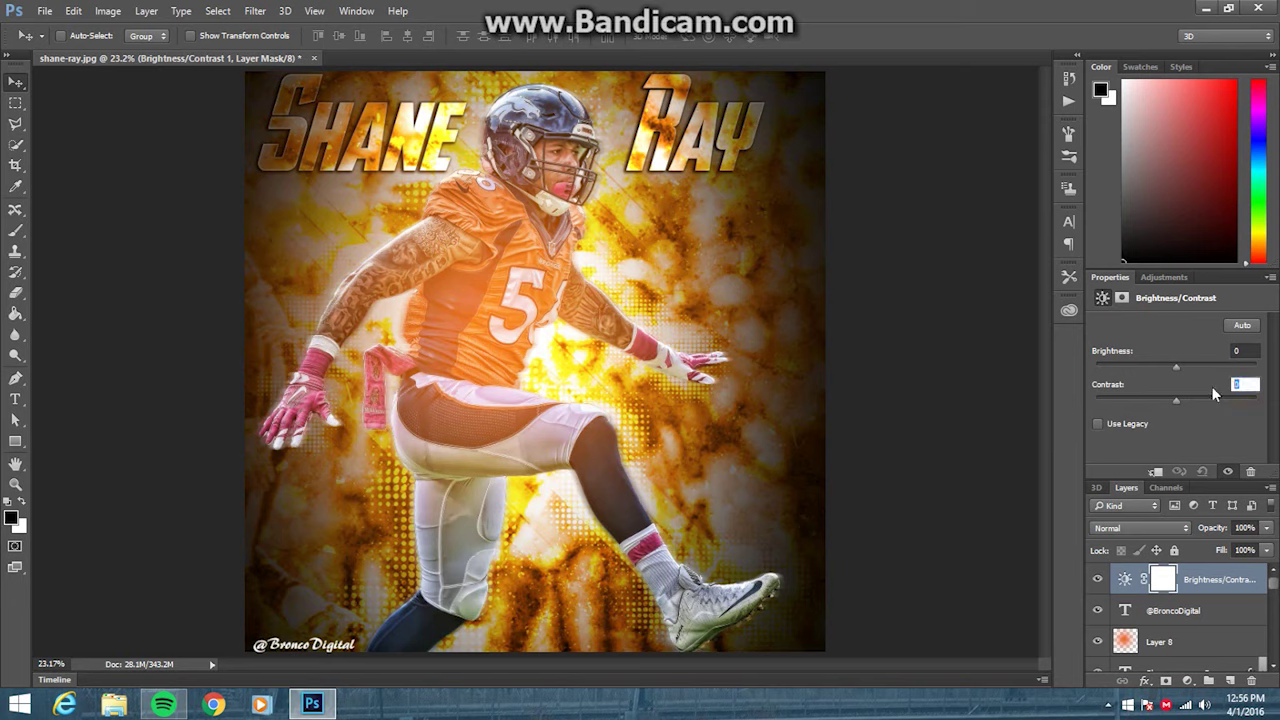
text(39)
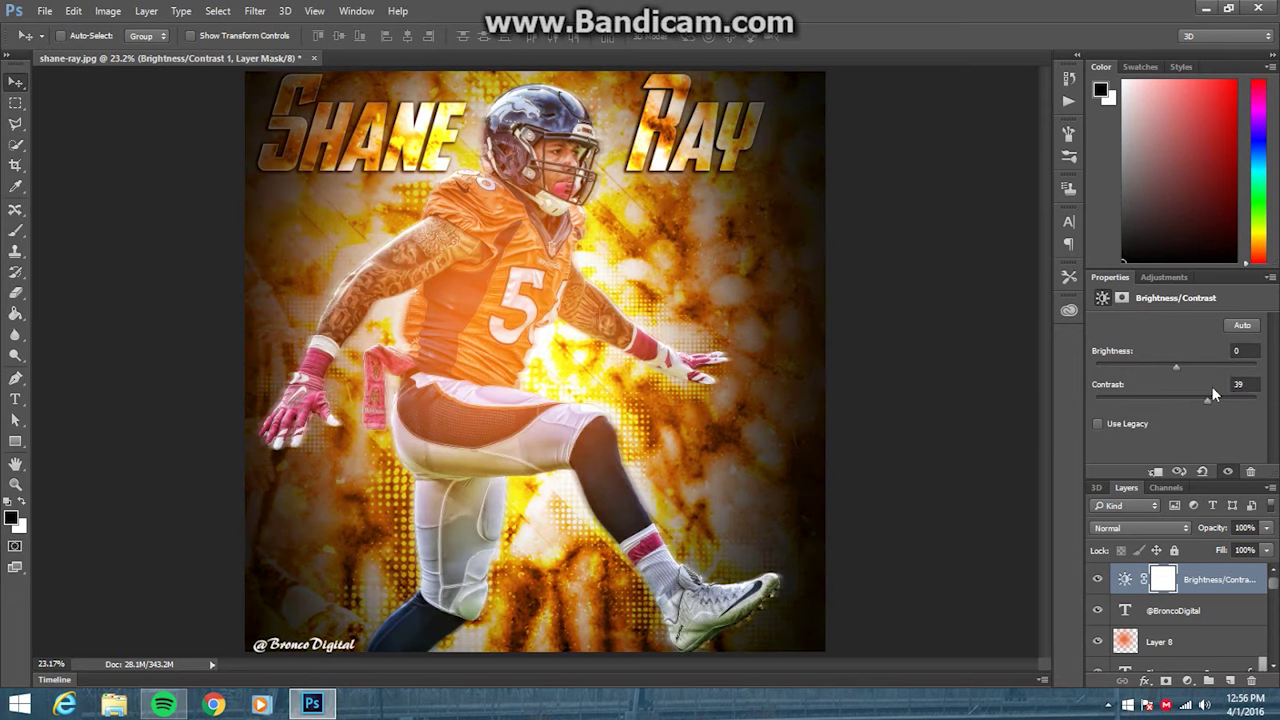
drag(1196, 613, 1194, 578)
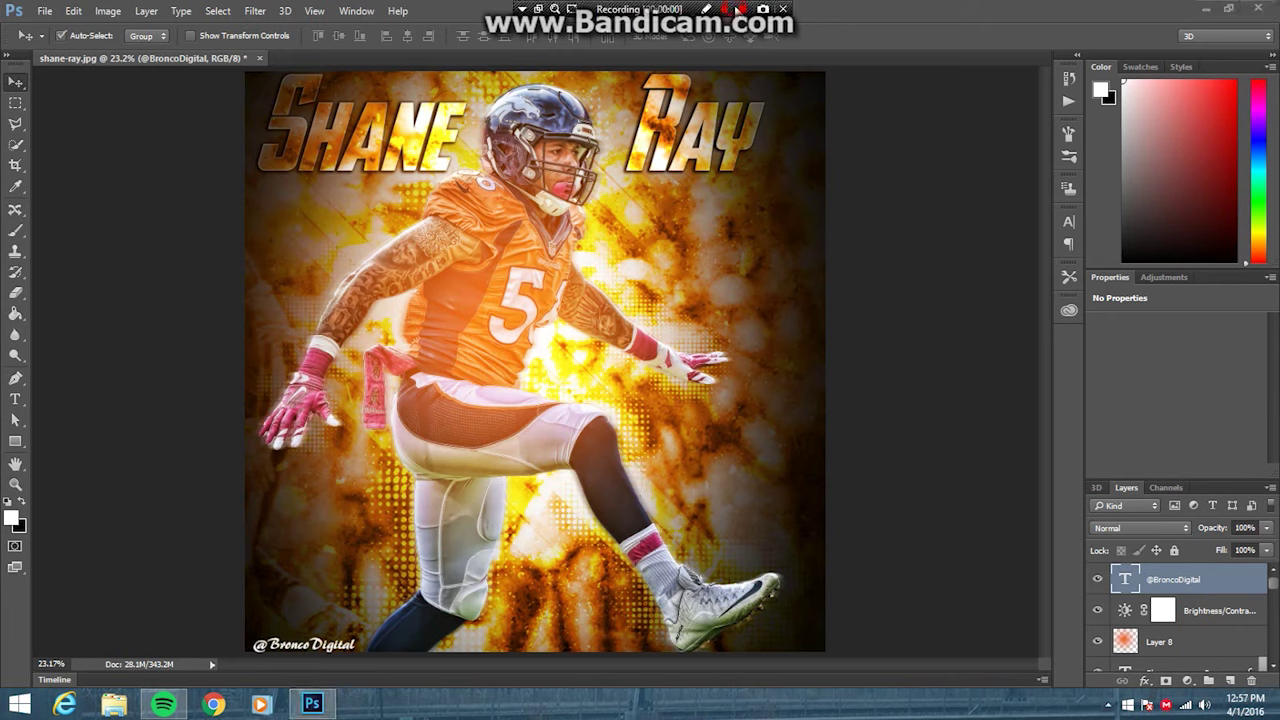
- Save the edit as shane-ray-DBD.psd in the SR56 folder with maximum compatibility
click(45, 11)
click(88, 189)
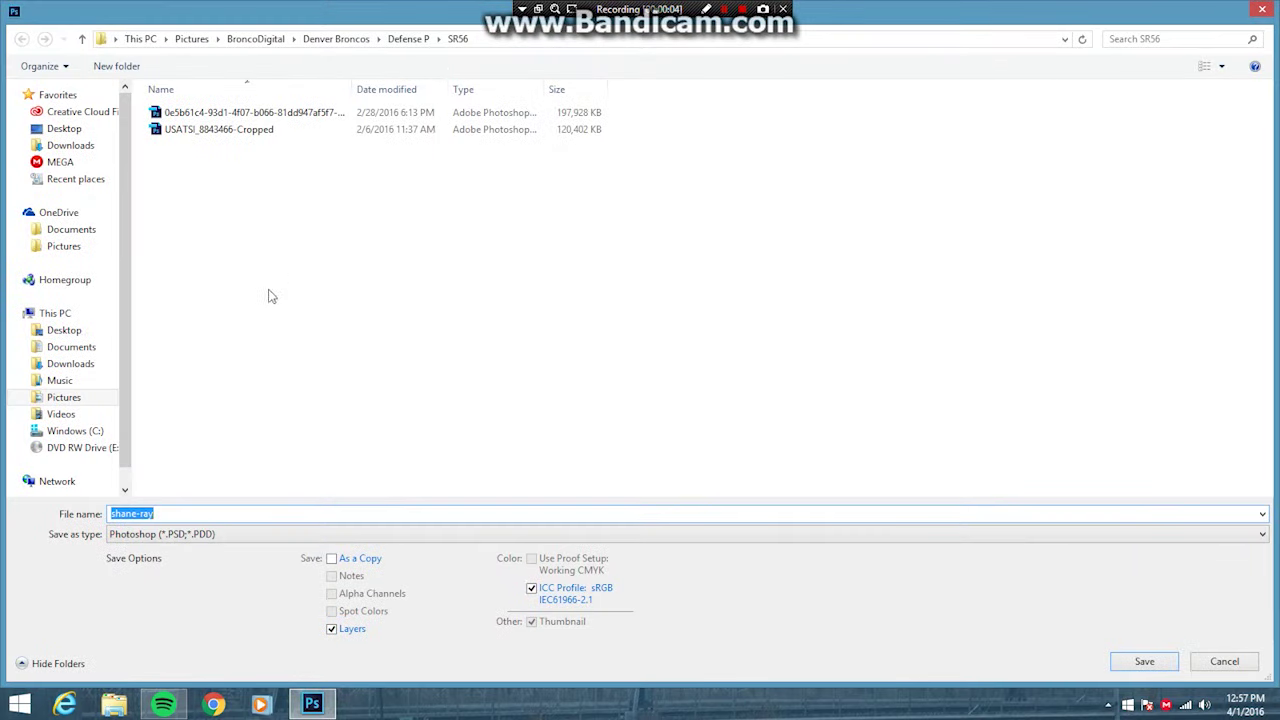
click(1096, 518)
text(-D)
click(1144, 661)
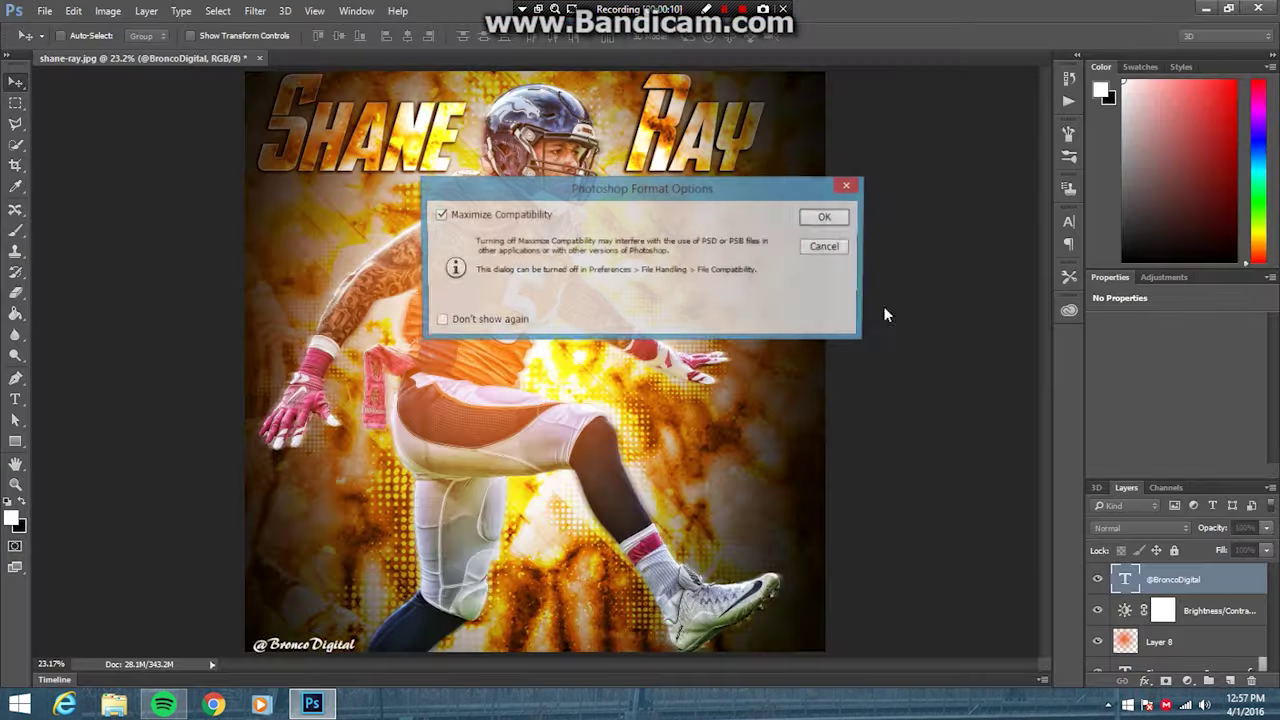
click(838, 222)
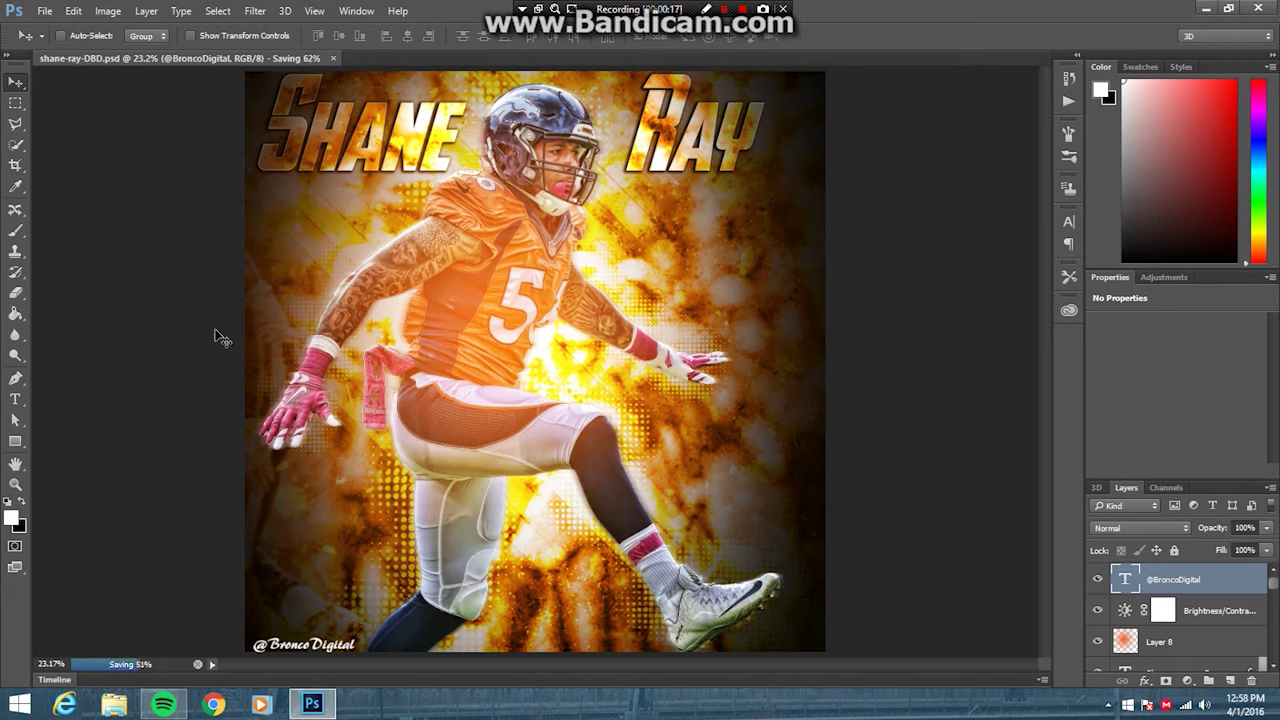
- Start saving a JPEG copy of shane-ray-DBD
click(45, 10)
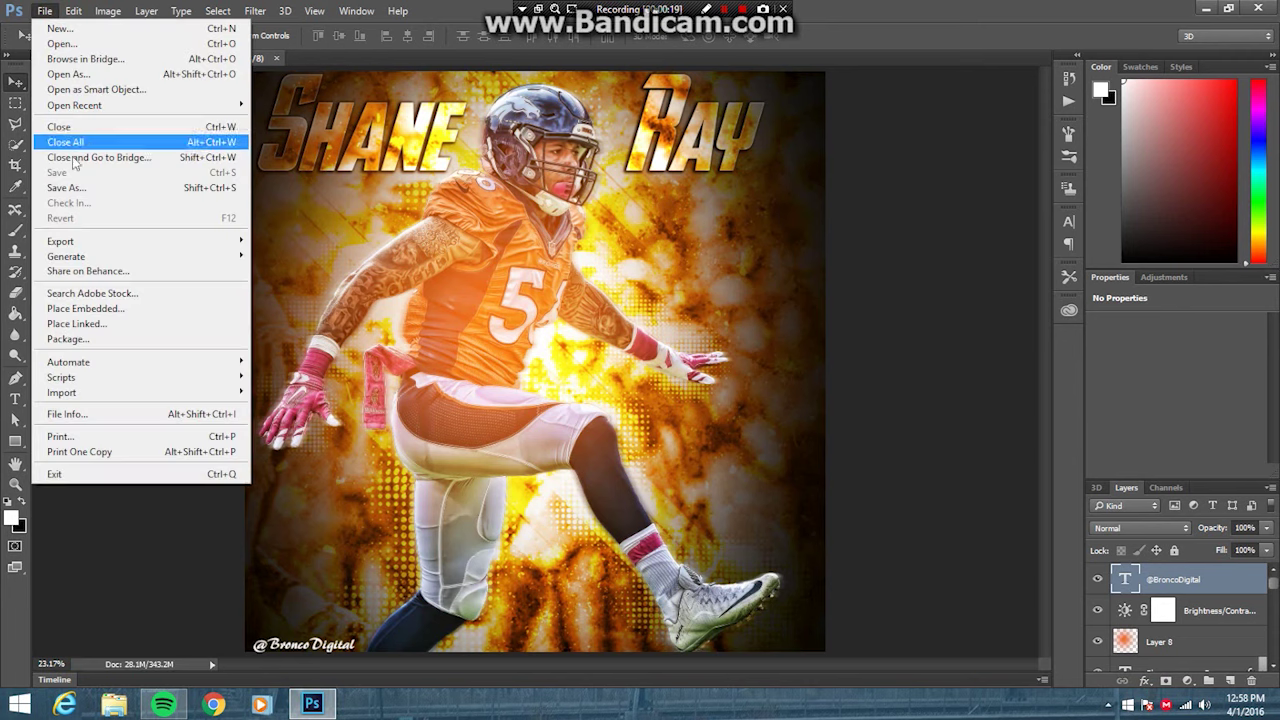
click(60, 183)
click(162, 536)
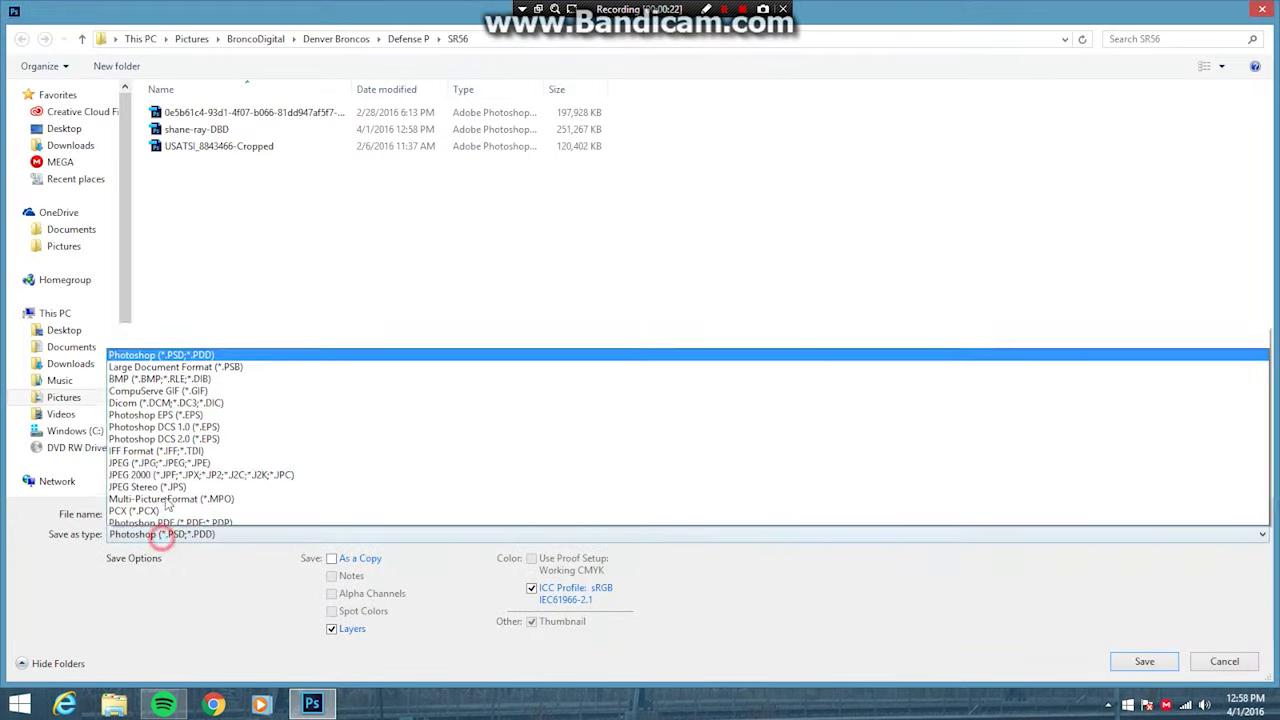
click(205, 373)
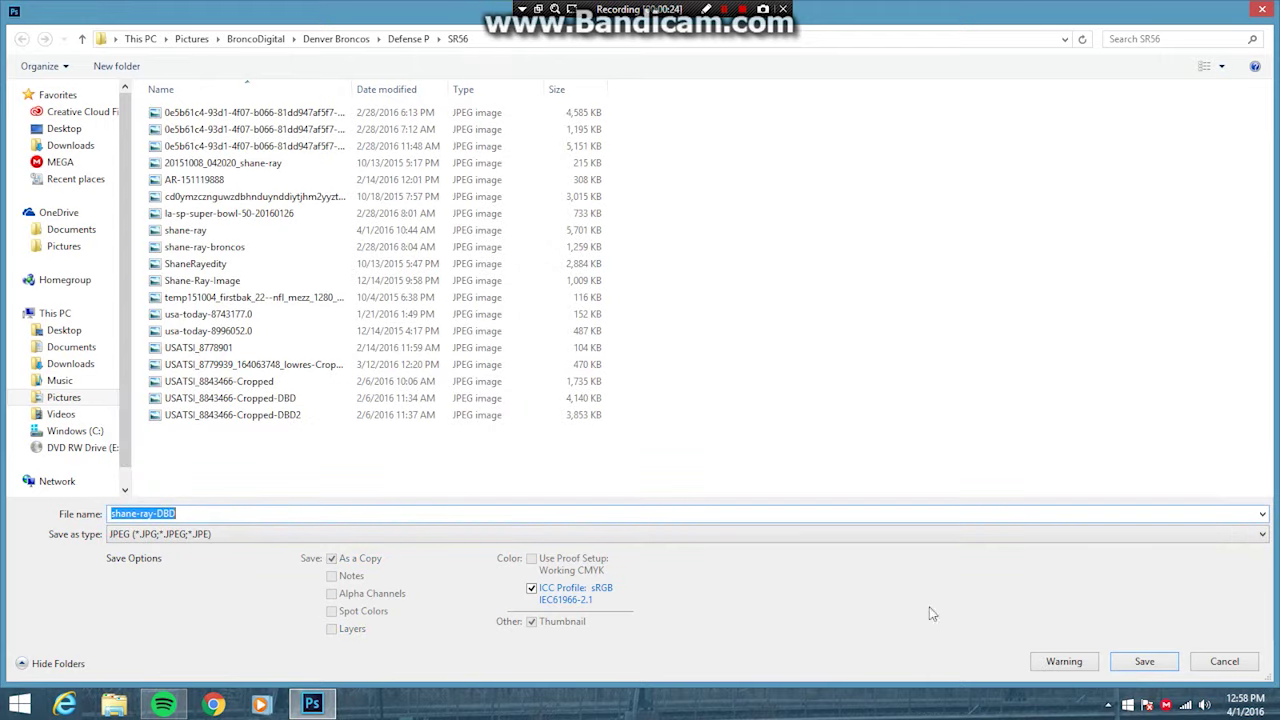
click(1145, 661)
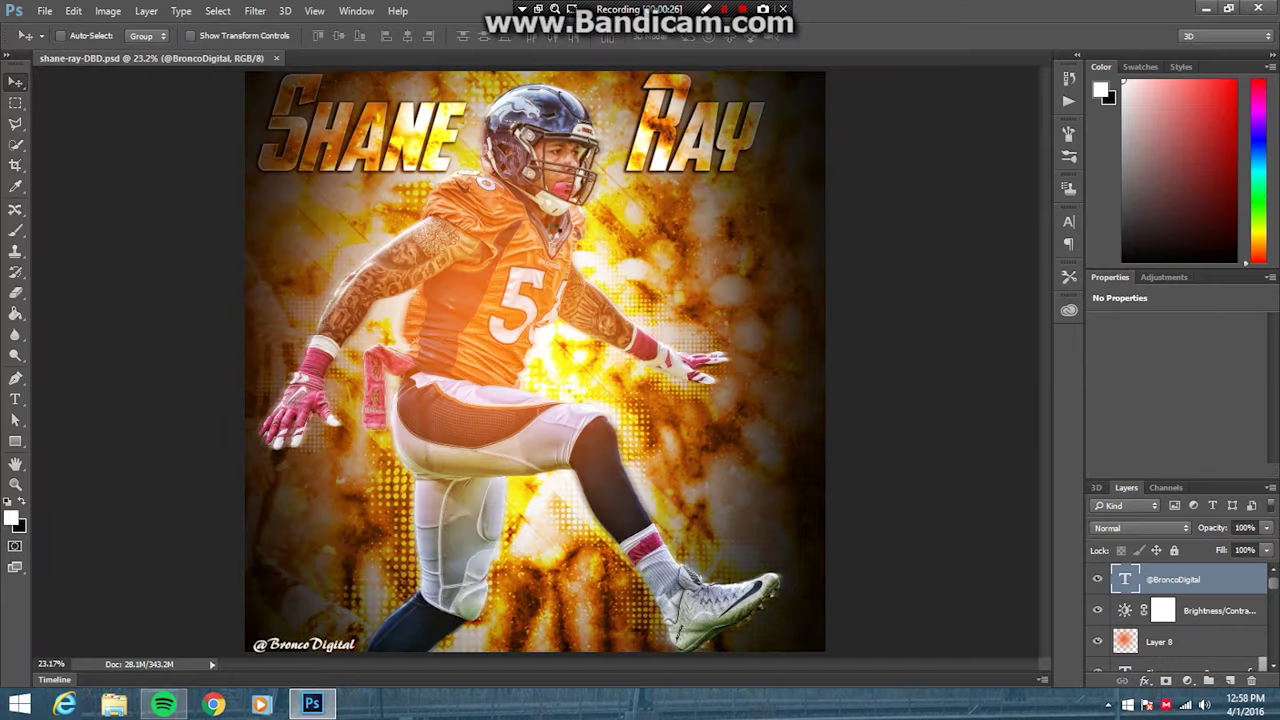
- Accept the JPEG options at Maximum quality 12, Baseline Standard, then scroll the Layers panel
click(735, 184)
scroll(1208, 612, down, 3)
scroll(1208, 612, down, 3)
scroll(1208, 612, down, 2)
scroll(1208, 612, down, 1)
scroll(1208, 612, down, 1)
scroll(1210, 613, down, 2)
scroll(1212, 614, down, 1)
scroll(1212, 614, down, 1)
scroll(1210, 610, up, 1)
scroll(1200, 600, up, 2)
scroll(1180, 578, up, 3)
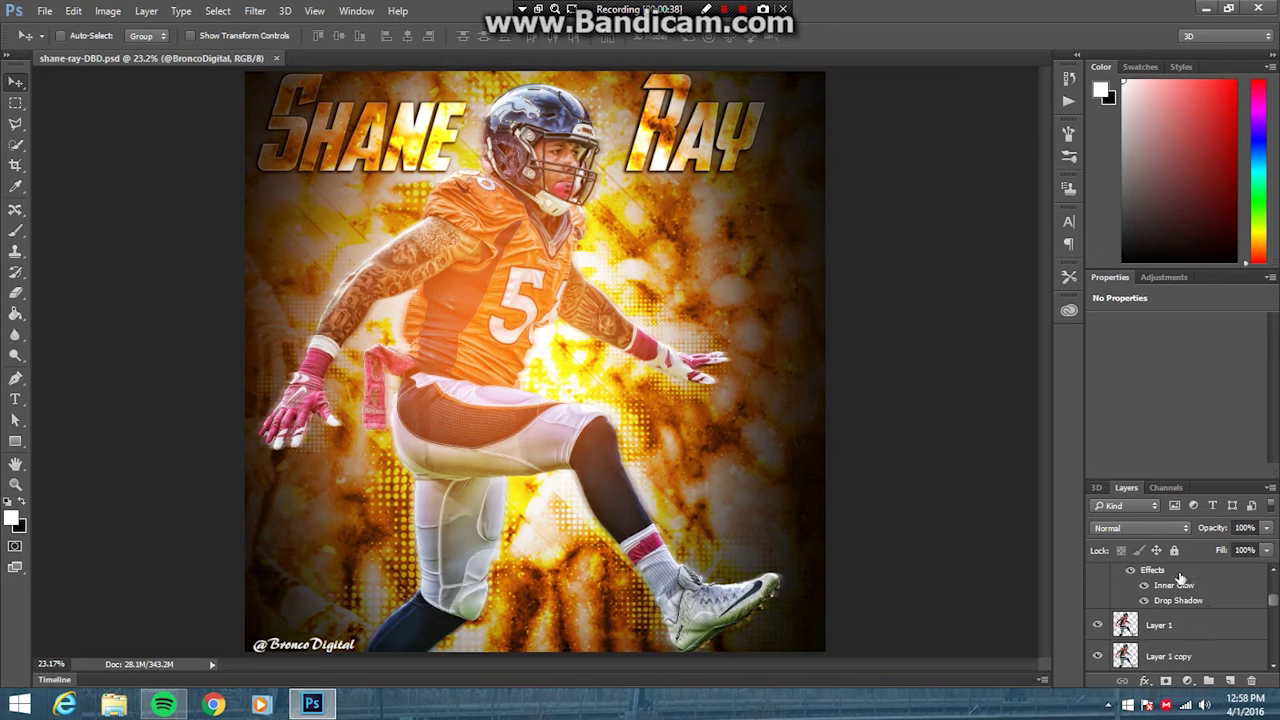